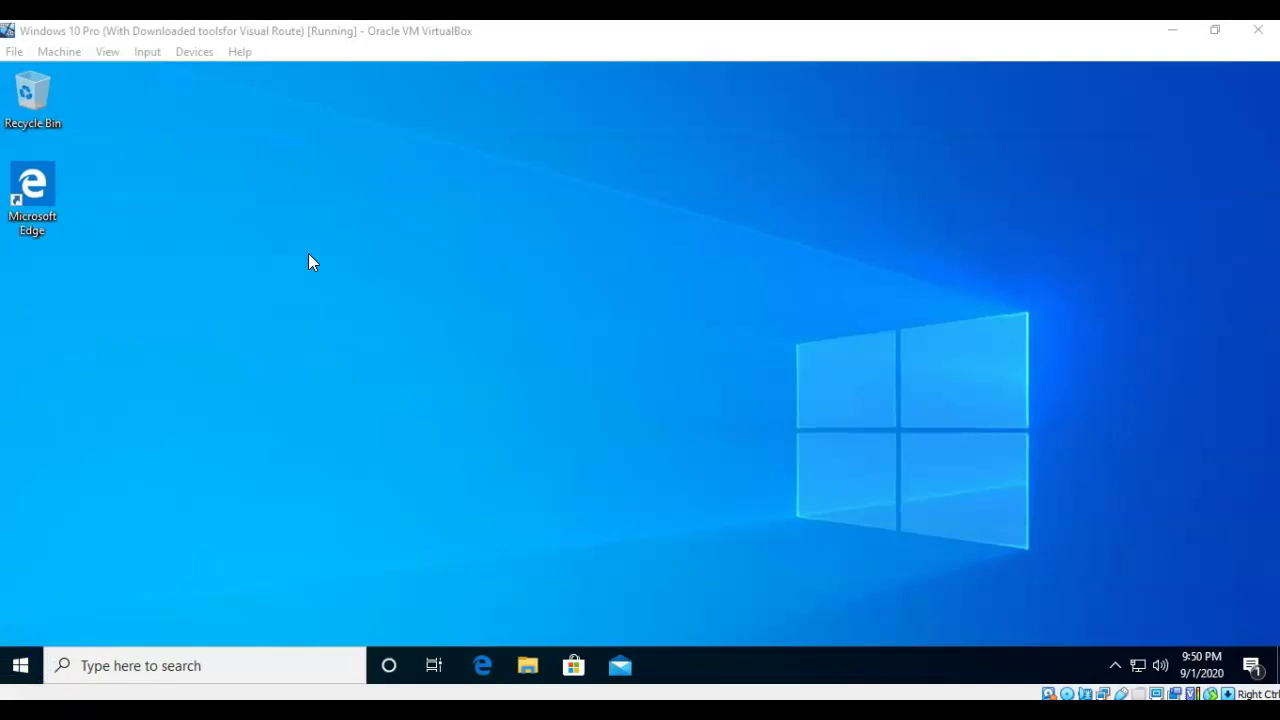
Check the virtual machine's network settings to see what Adapter 1 is attached to, then close them without changes
{"action": "left_click", "coordinate": [192, 52]}
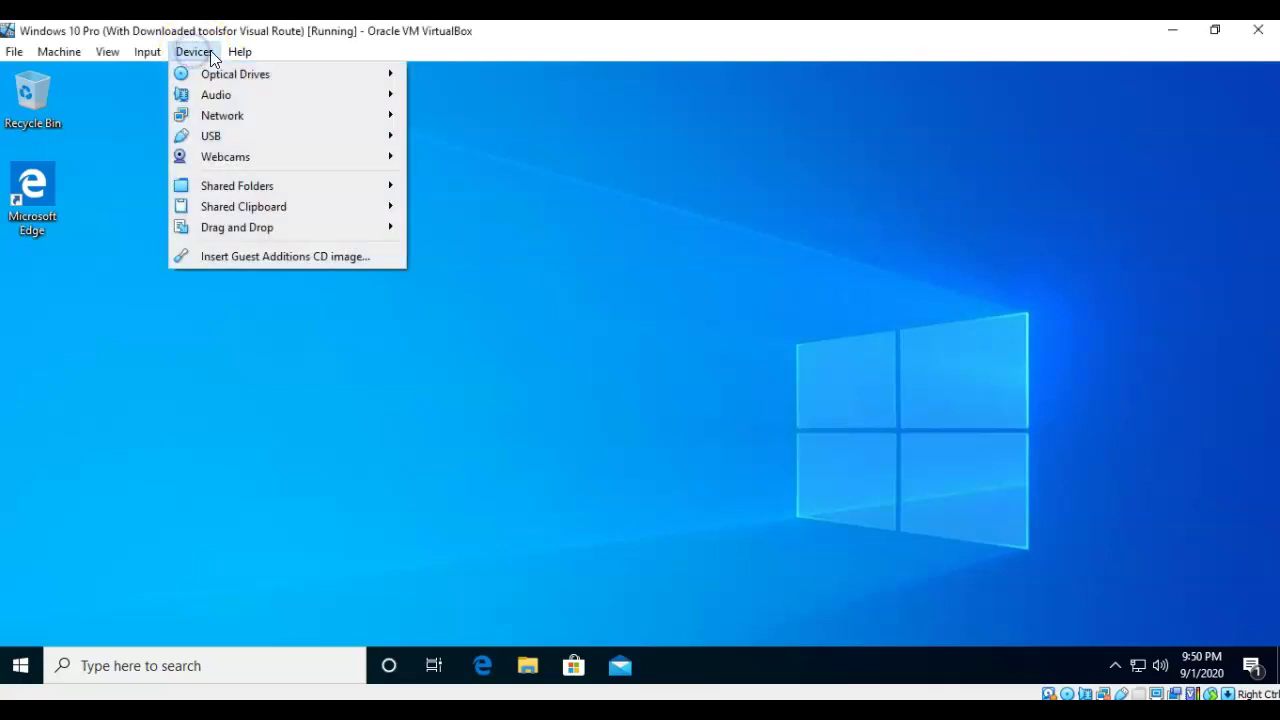
{"action": "mouse_move", "coordinate": [393, 117]}
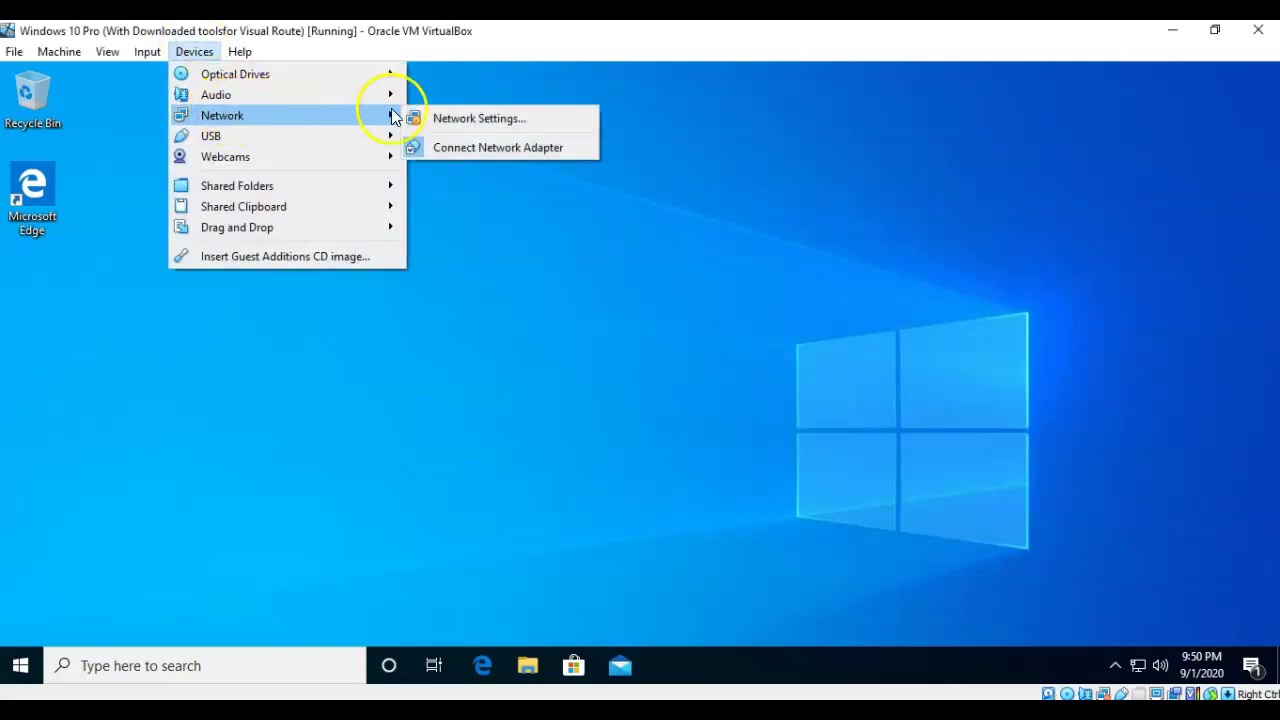
{"action": "left_click", "coordinate": [487, 118]}
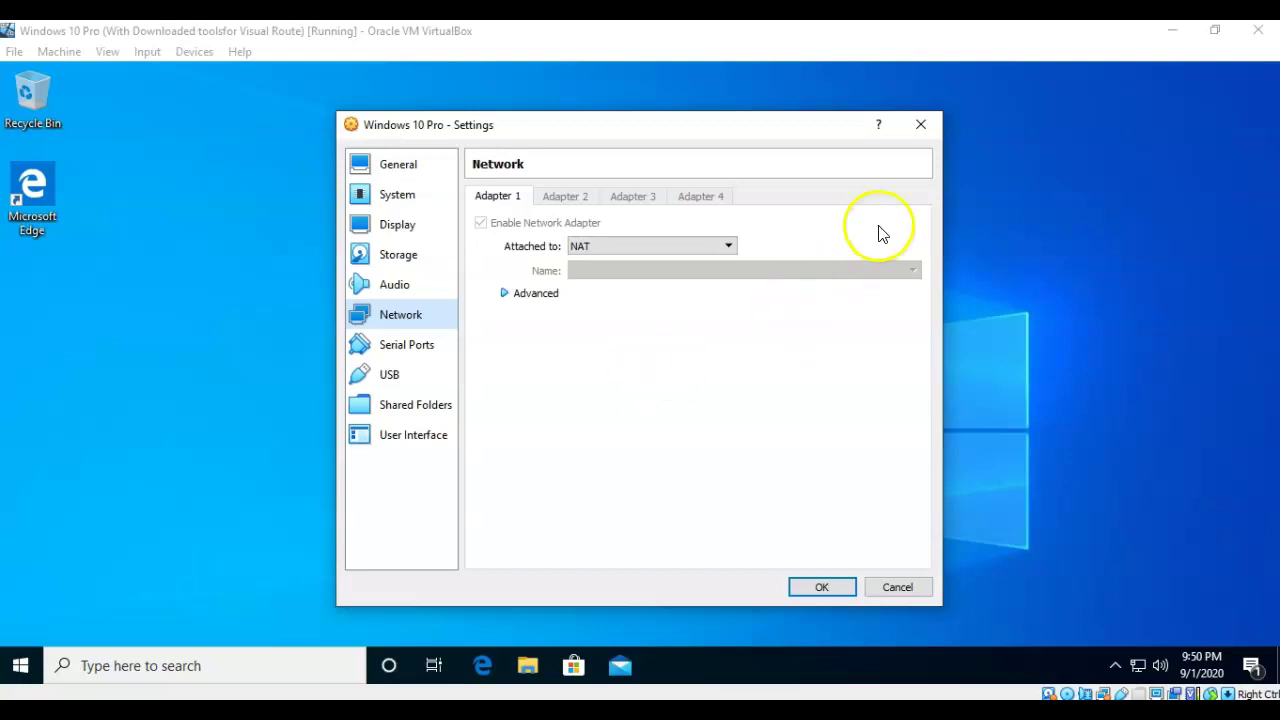
{"action": "left_click", "coordinate": [921, 130]}
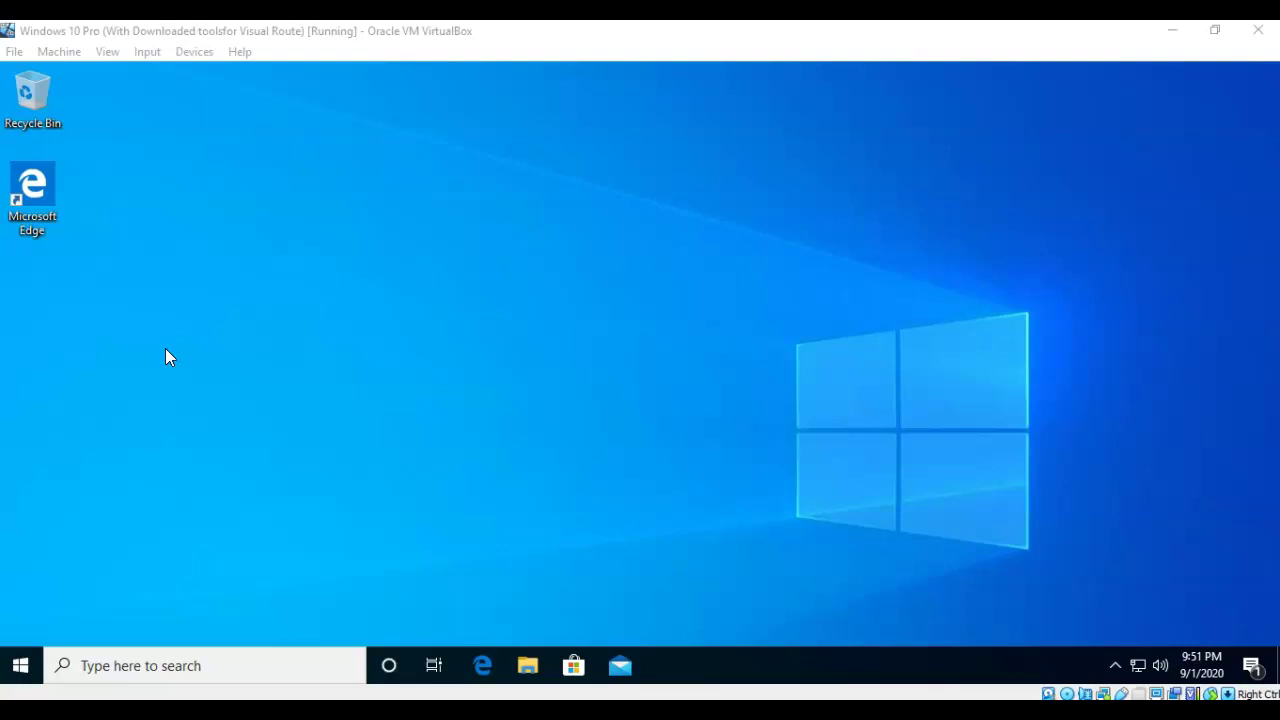
Search the web for "download python" in Microsoft Edge and open the official Python.org downloads page
{"action": "left_click", "coordinate": [46, 549]}
{"action": "left_click", "coordinate": [482, 666]}
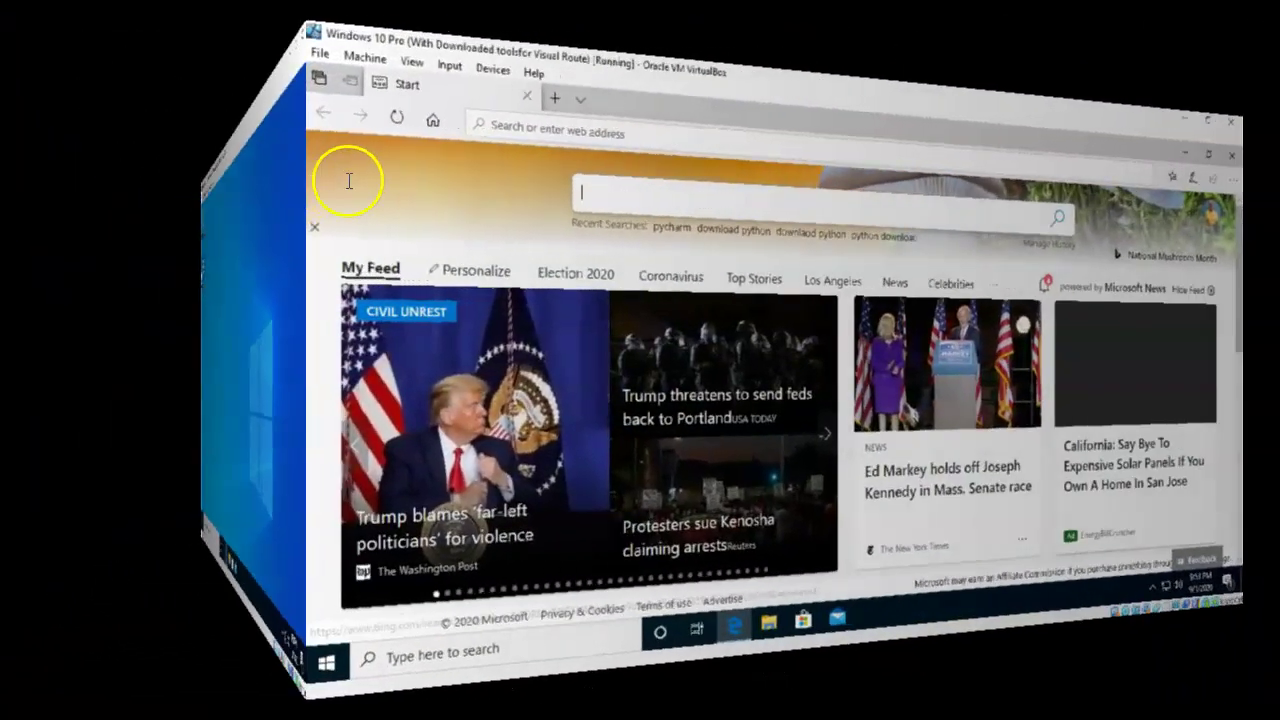
{"action": "type", "text": "download python"}
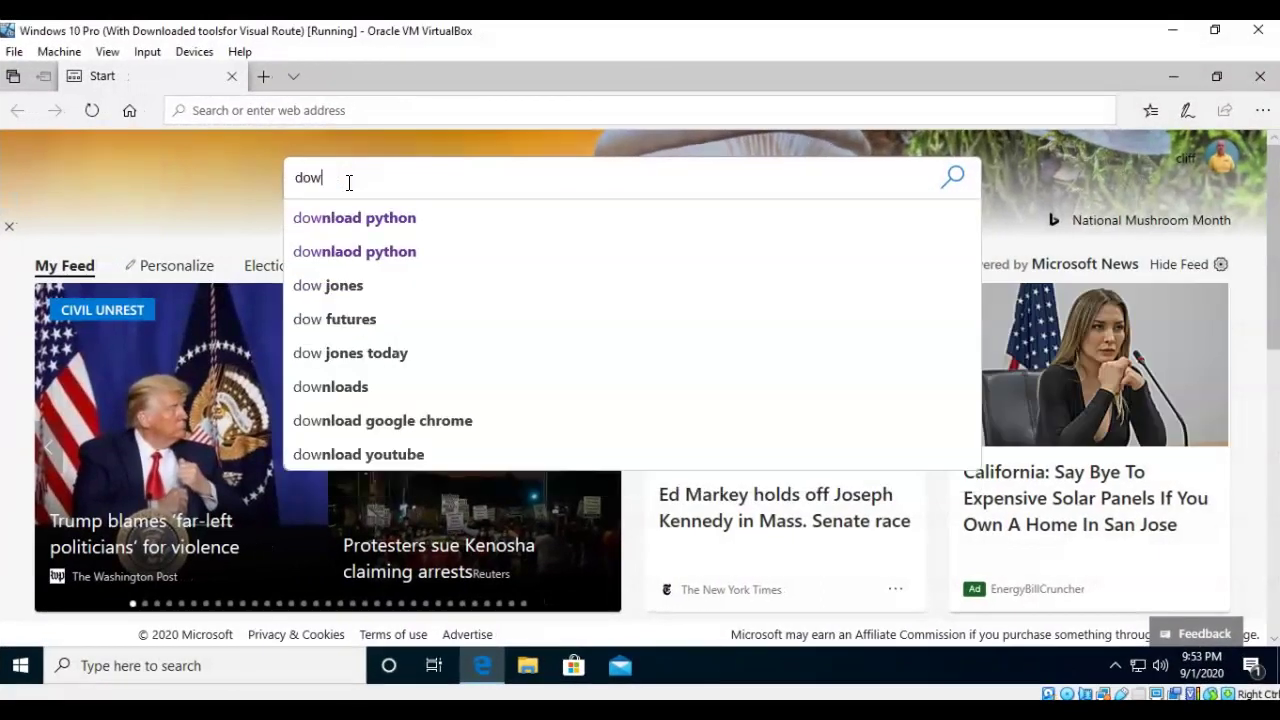
{"action": "key", "text": "Return"}
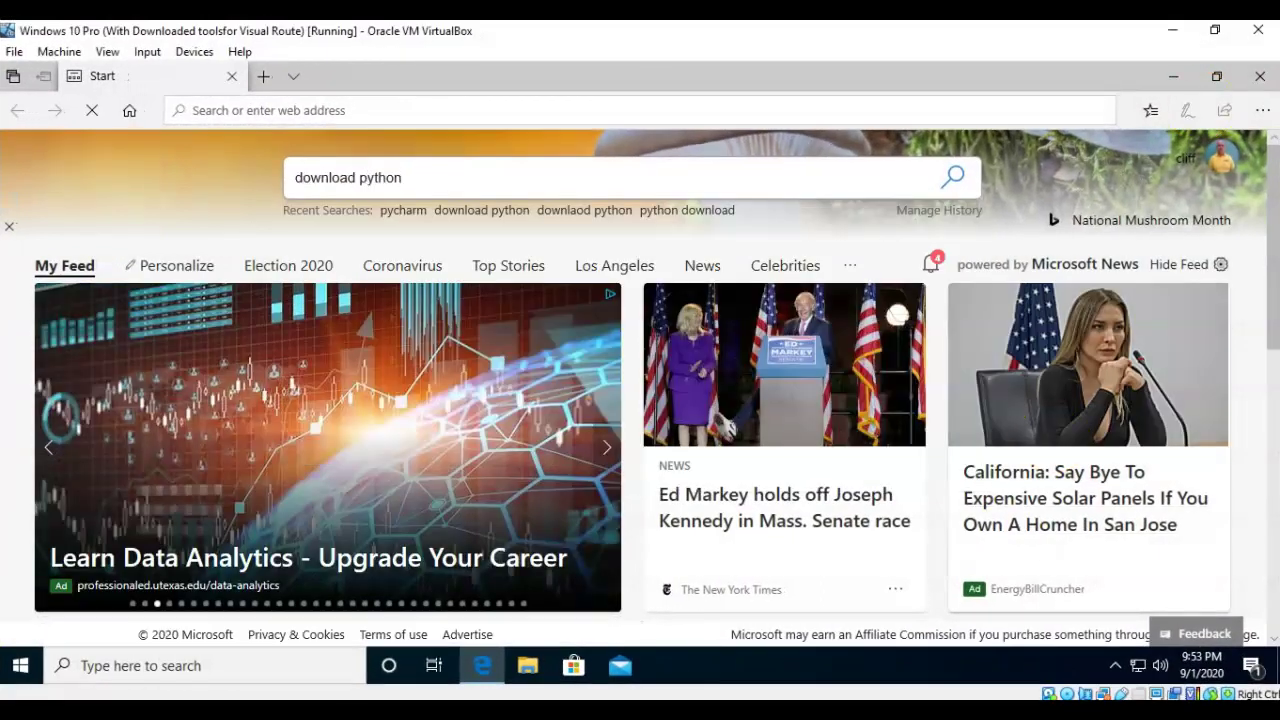
{"action": "scroll", "coordinate": [716, 477], "scroll_direction": "down", "scroll_amount": 5}
{"action": "scroll", "coordinate": [716, 477], "scroll_direction": "down", "scroll_amount": 1}
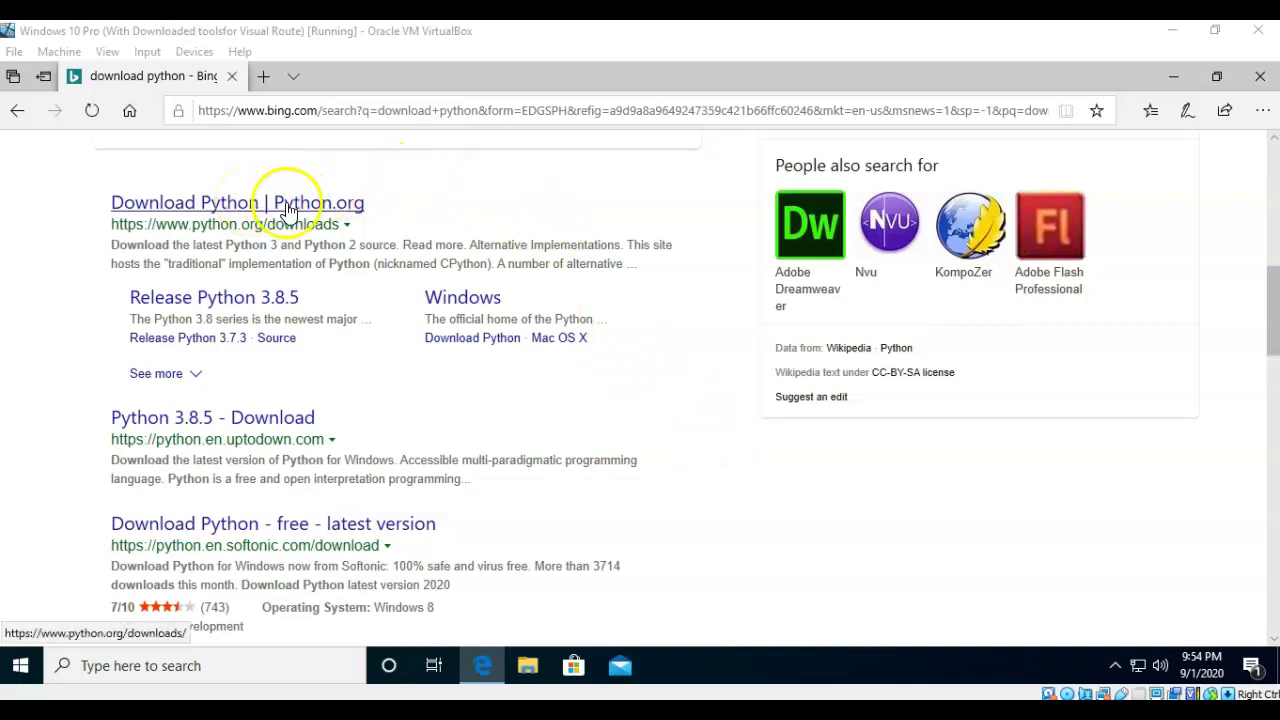
{"action": "left_click", "coordinate": [229, 204]}
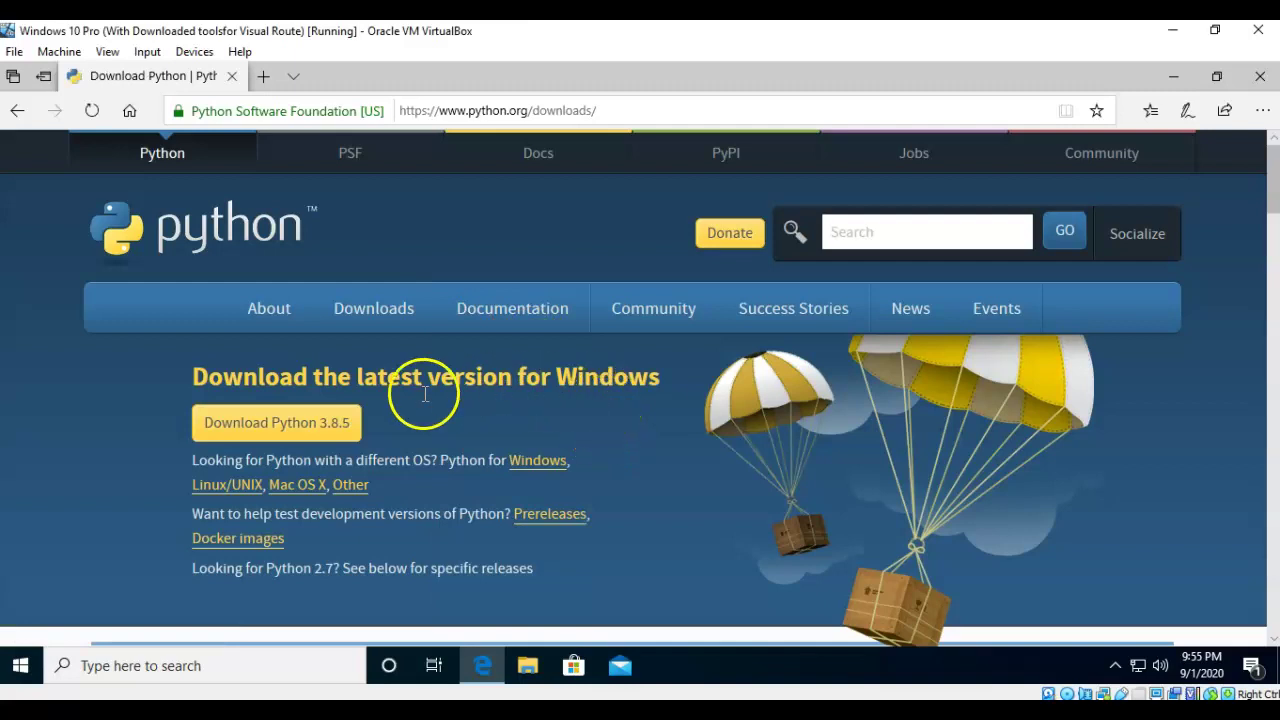
Download and save the Python 3.8.5 installer for Windows, run it and bring up its setup window
{"action": "left_click", "coordinate": [280, 425]}
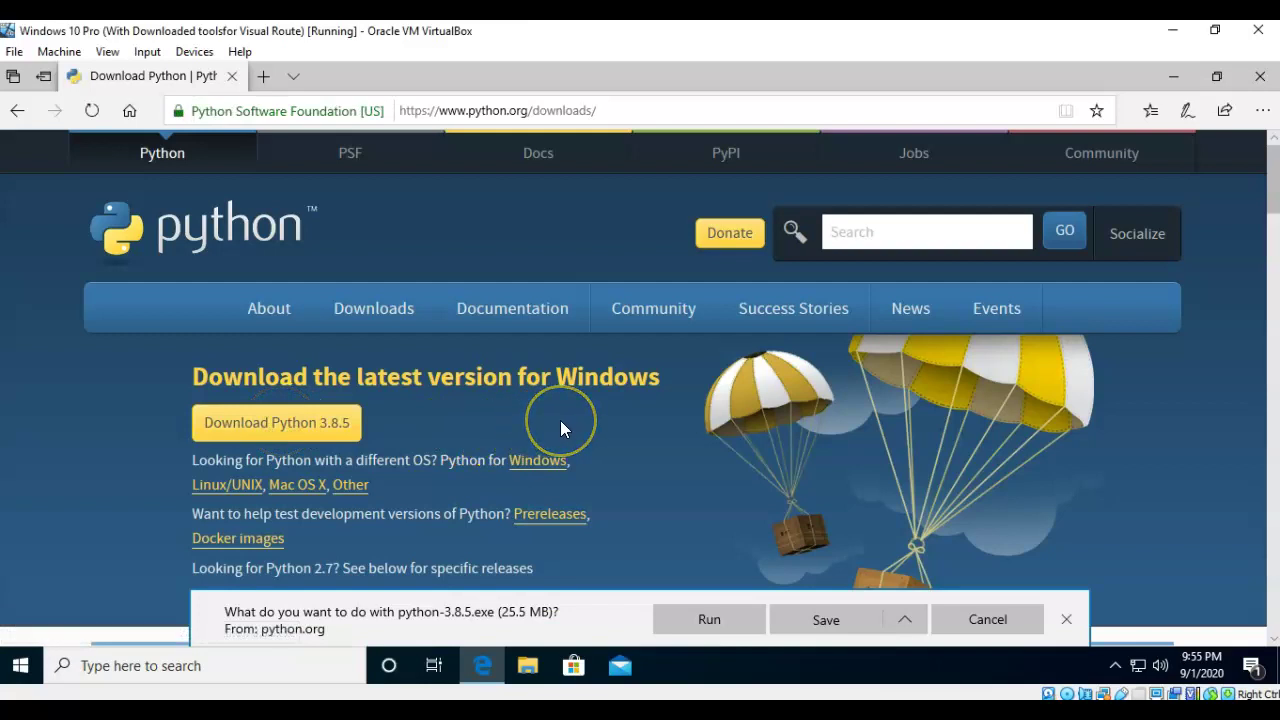
{"action": "left_click", "coordinate": [811, 623]}
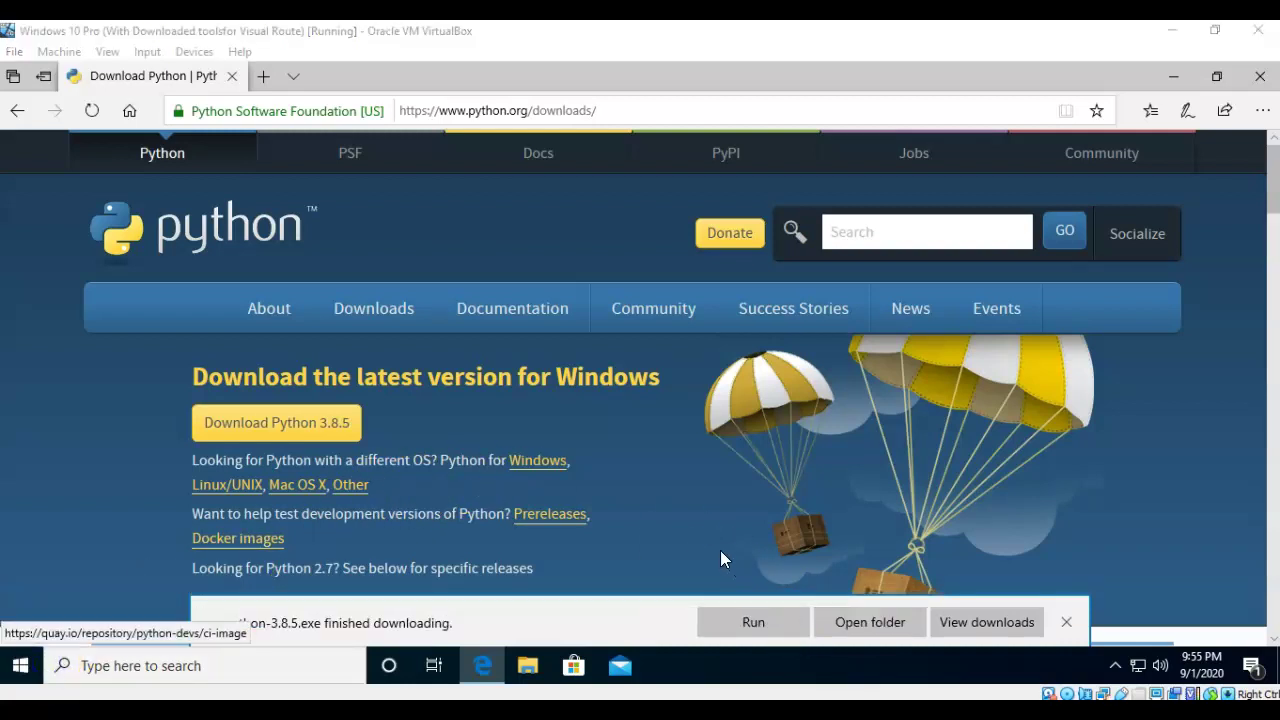
{"action": "left_click", "coordinate": [748, 621]}
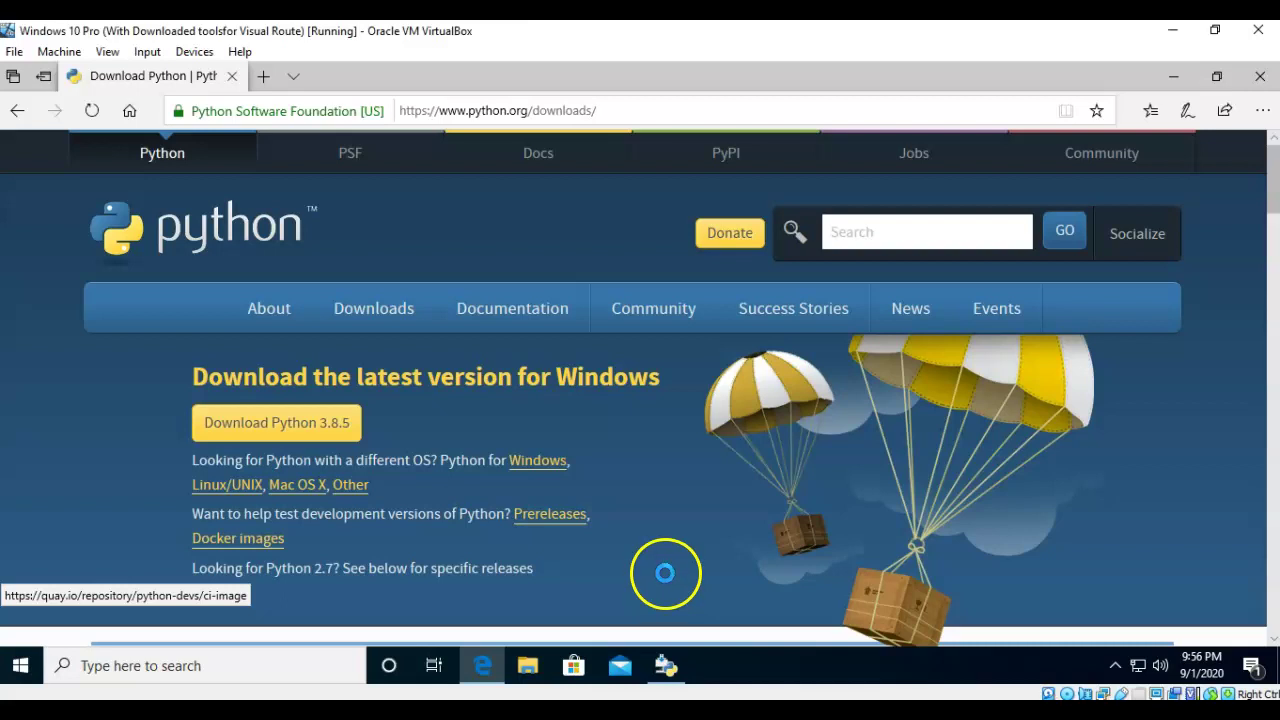
{"action": "left_click", "coordinate": [668, 674]}
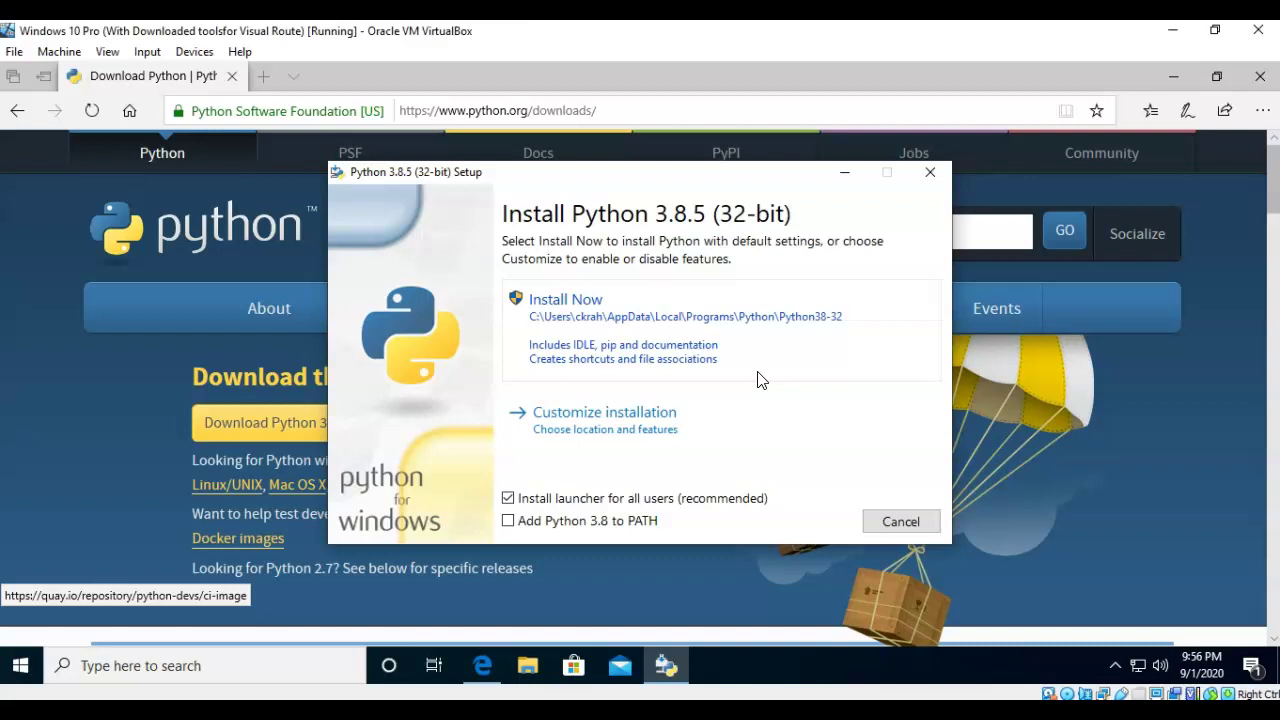
Install Python 3.8.5 with default settings and Python 3.8 added to PATH, allowing the installer to make changes to the device
{"action": "left_click", "coordinate": [508, 522]}
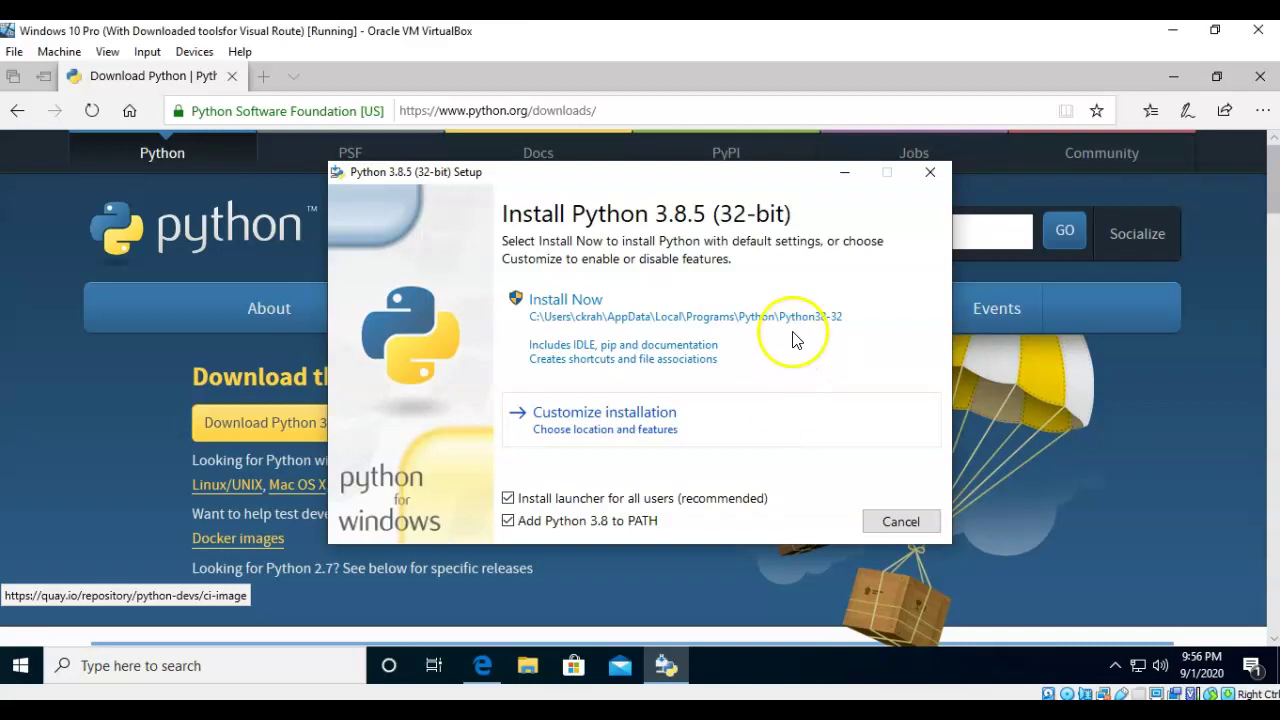
{"action": "left_click", "coordinate": [628, 320]}
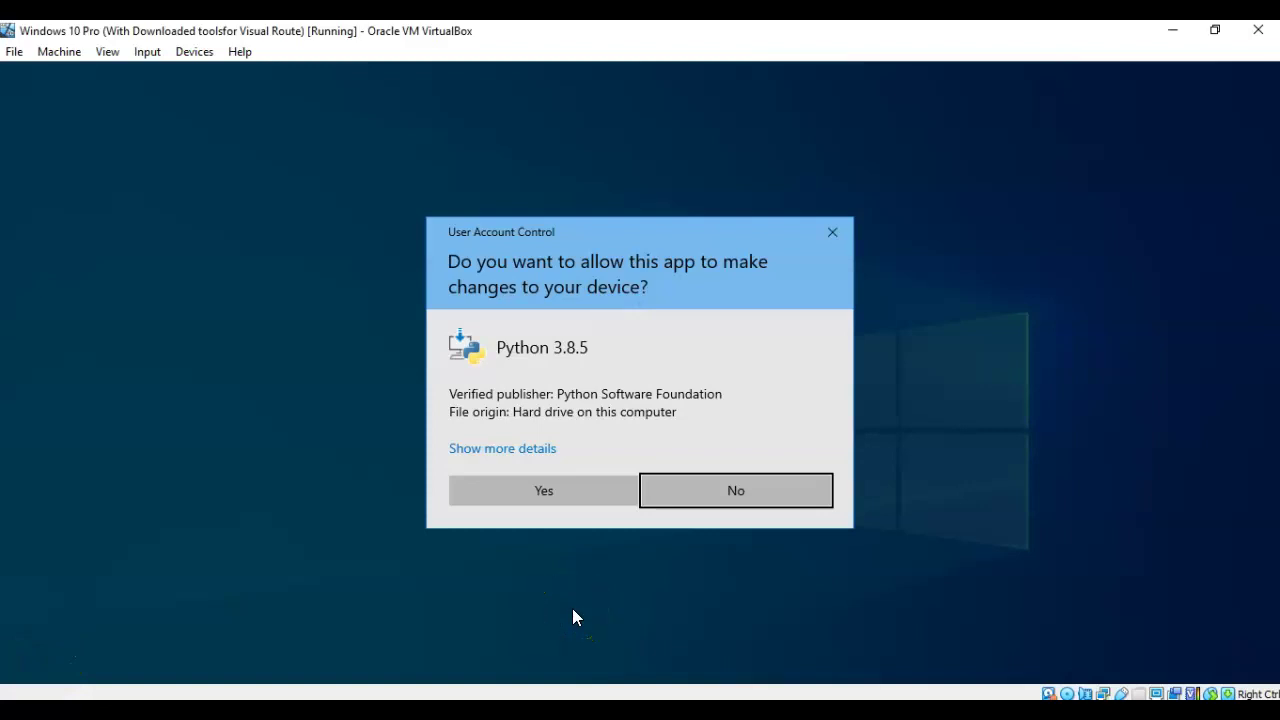
{"action": "left_click", "coordinate": [546, 495]}
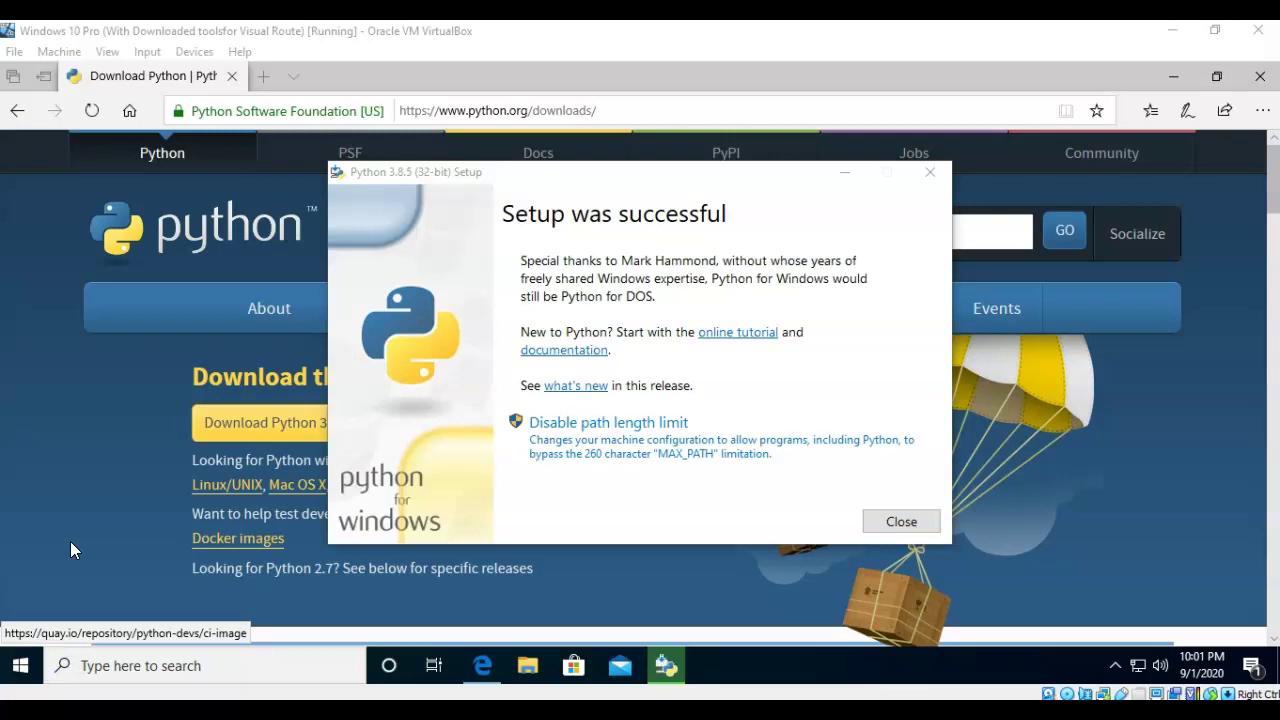
Disable the path length limit, allow the change to the device, and close the Python setup
{"action": "left_click", "coordinate": [681, 476]}
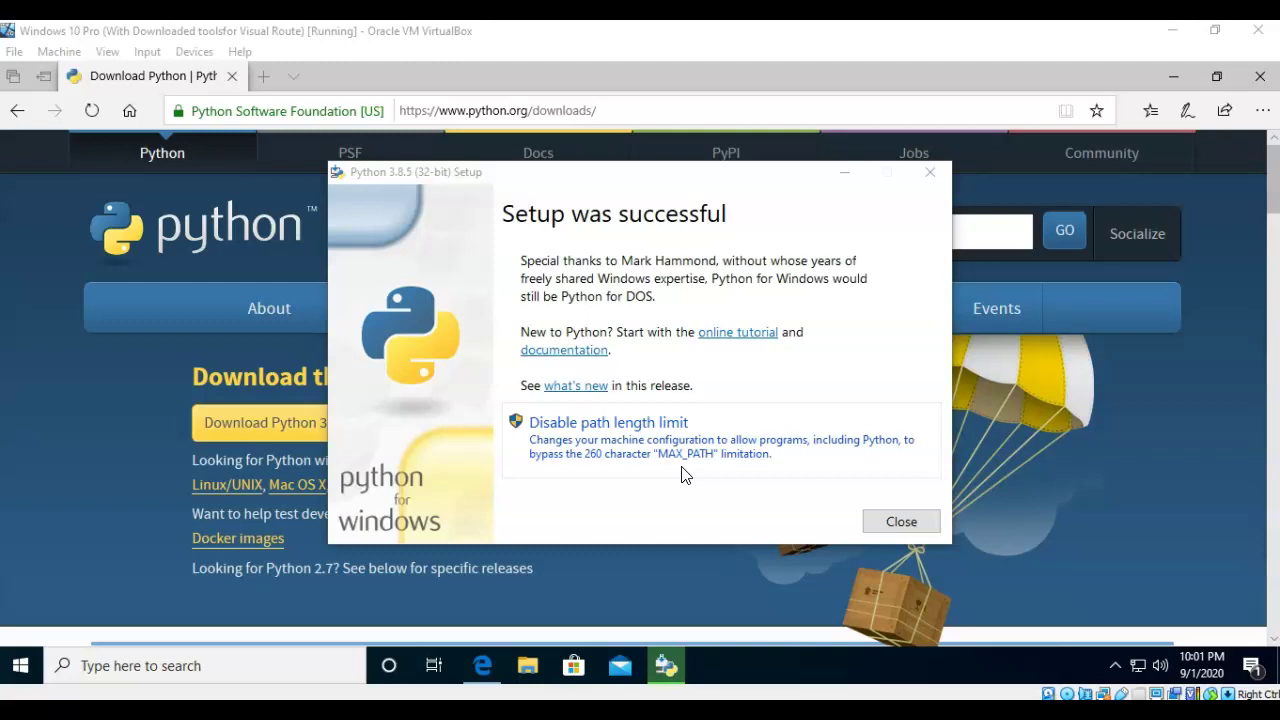
{"action": "left_click", "coordinate": [582, 448]}
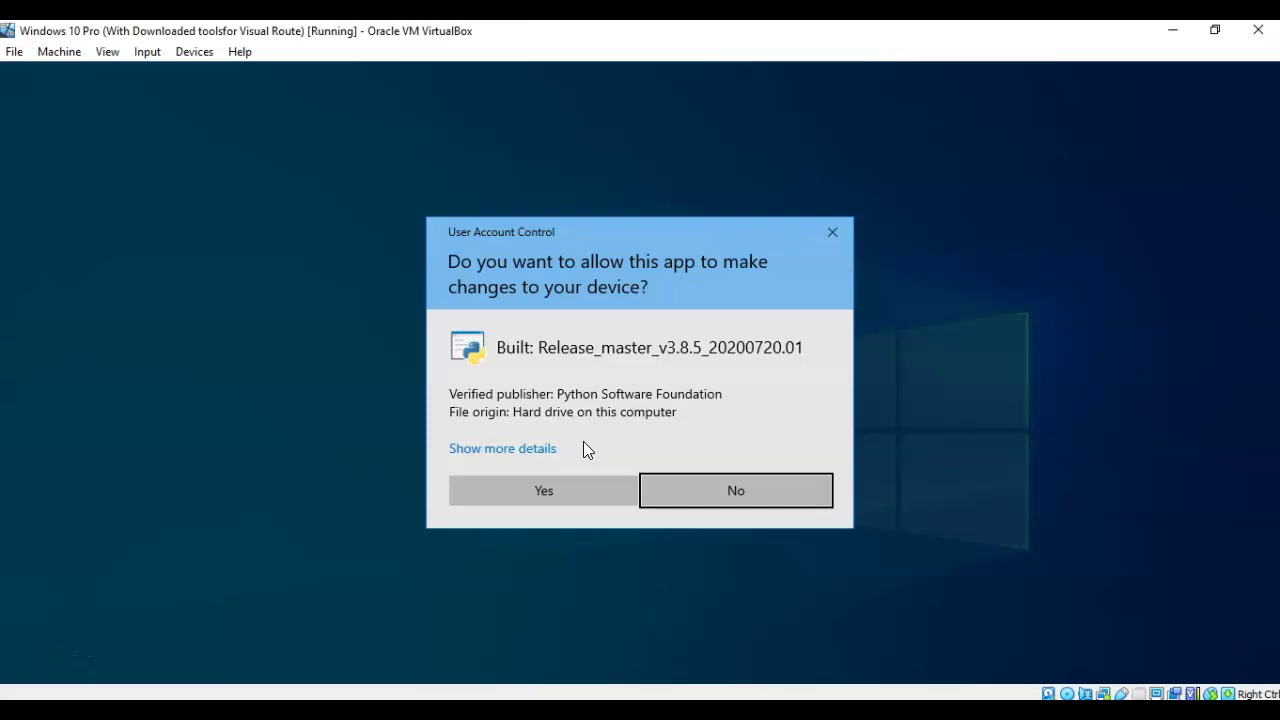
{"action": "left_click", "coordinate": [545, 492]}
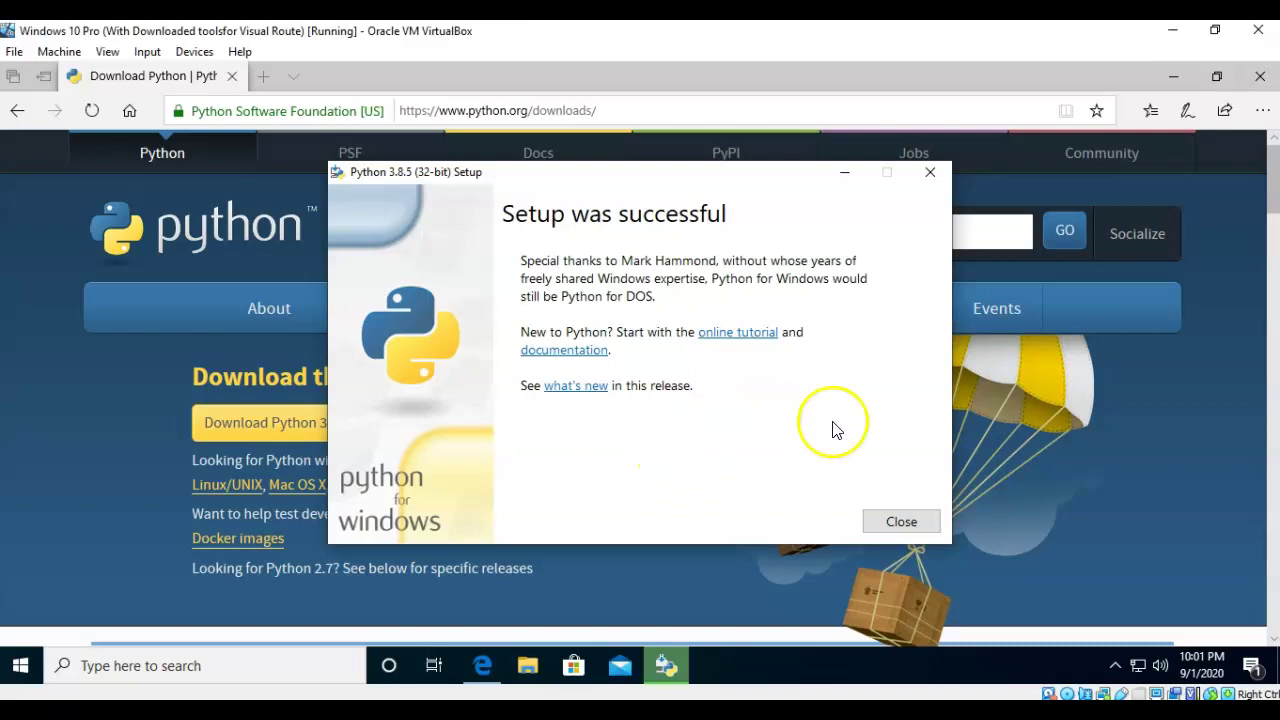
{"action": "left_click", "coordinate": [901, 522]}
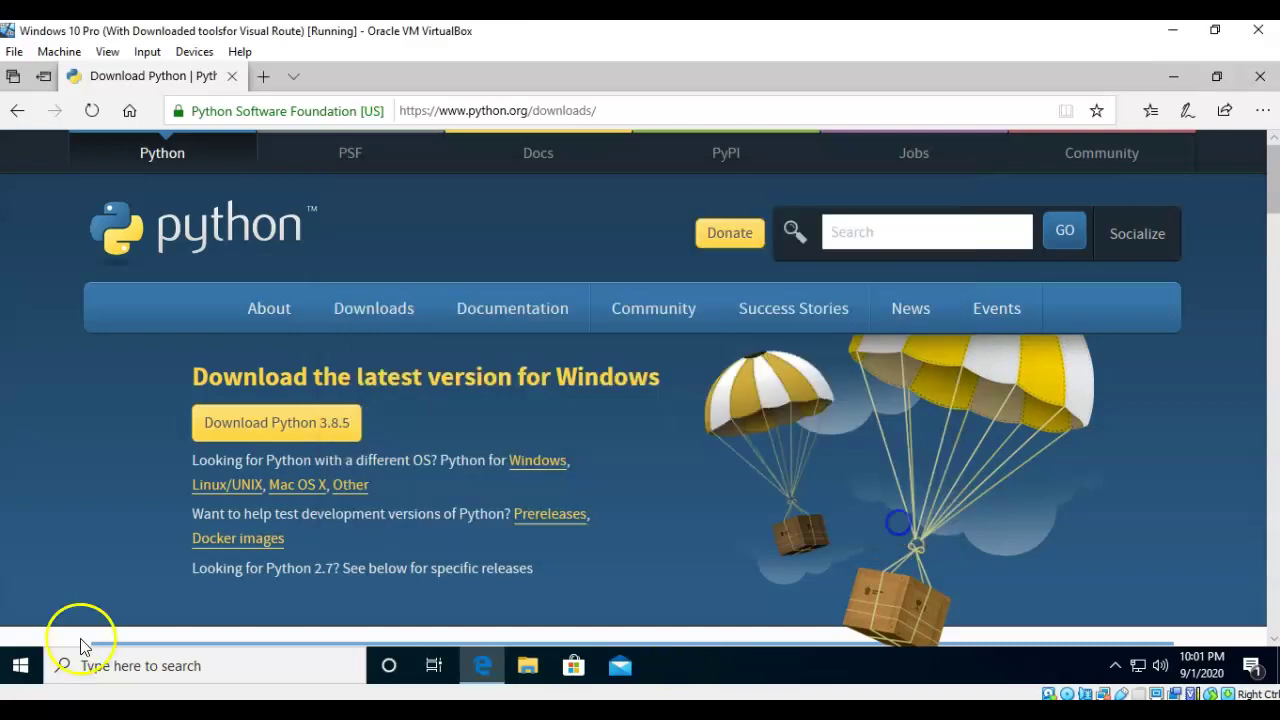
Check the installed Python version by running python --version in Command Prompt, then close the window
{"action": "left_click", "coordinate": [130, 665]}
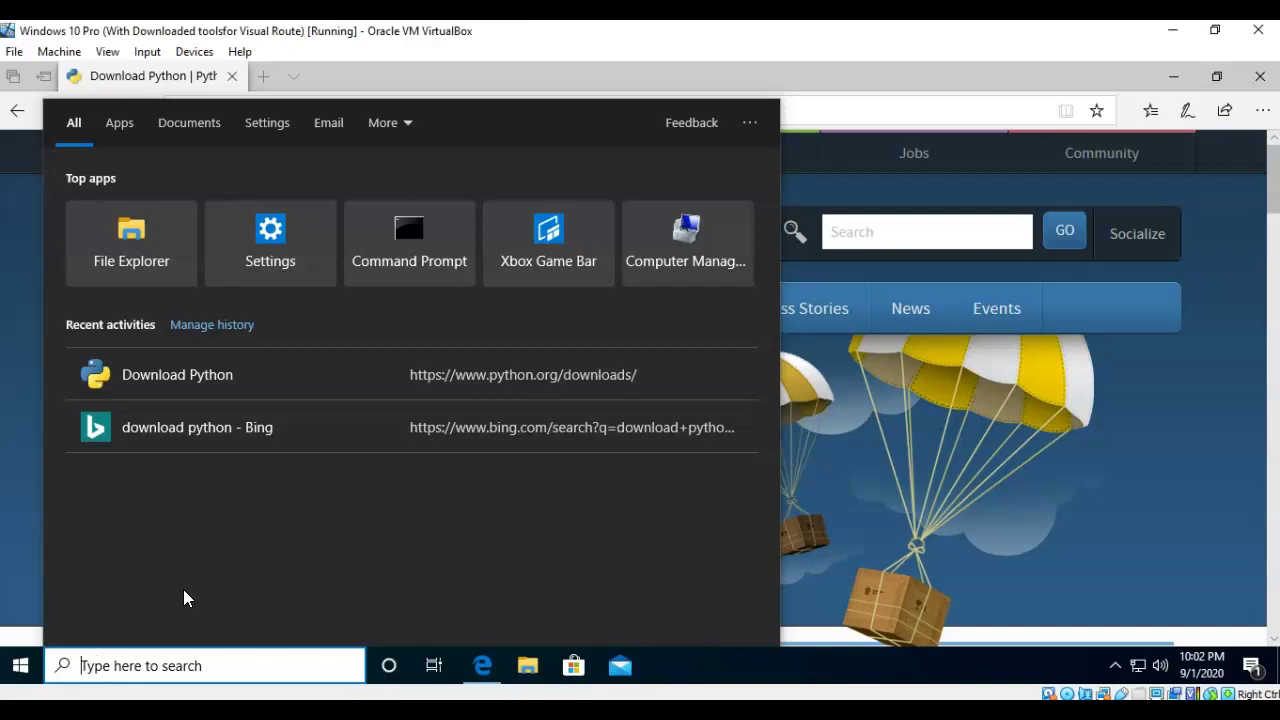
{"action": "type", "text": "cmd"}
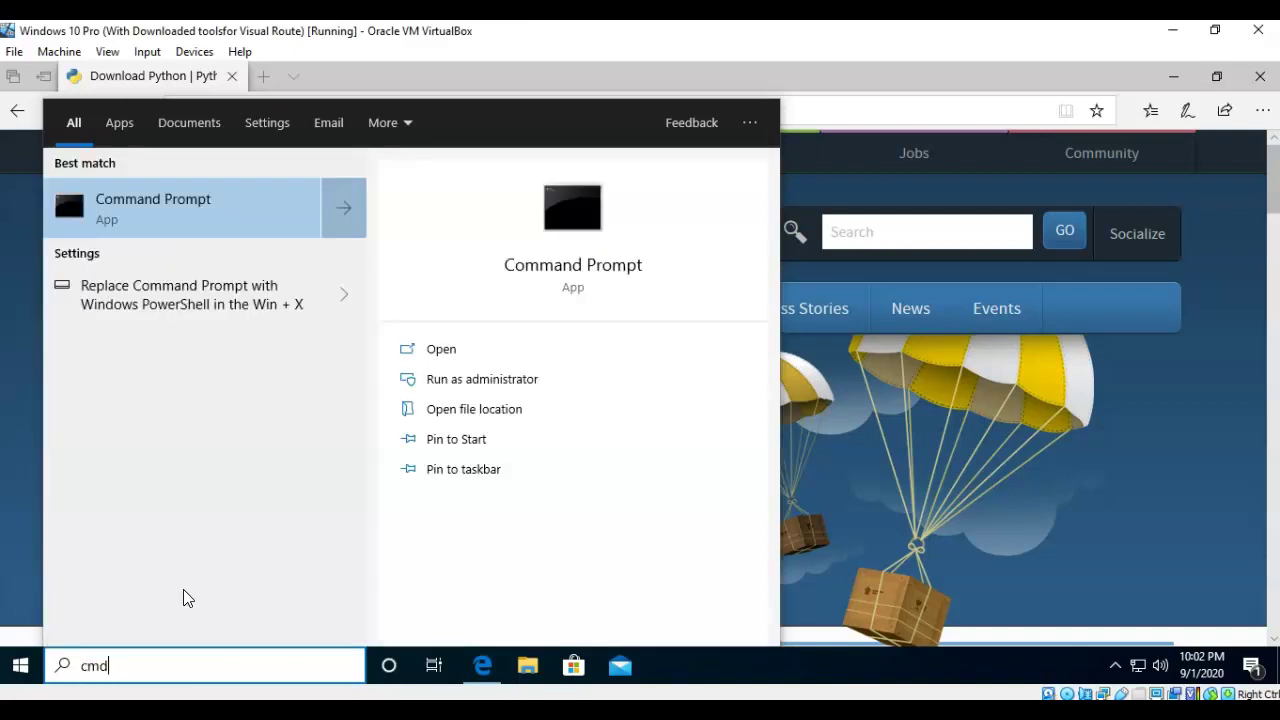
{"action": "key", "text": "Return"}
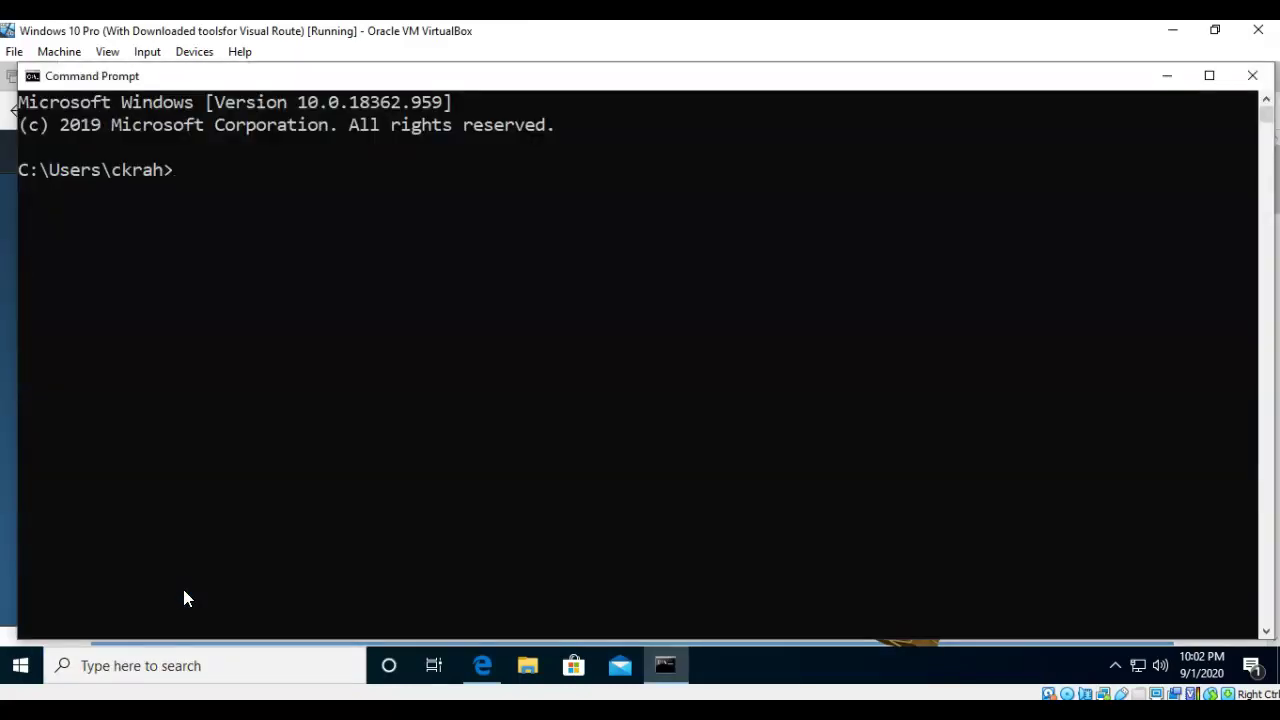
{"action": "type", "text": "python --"}
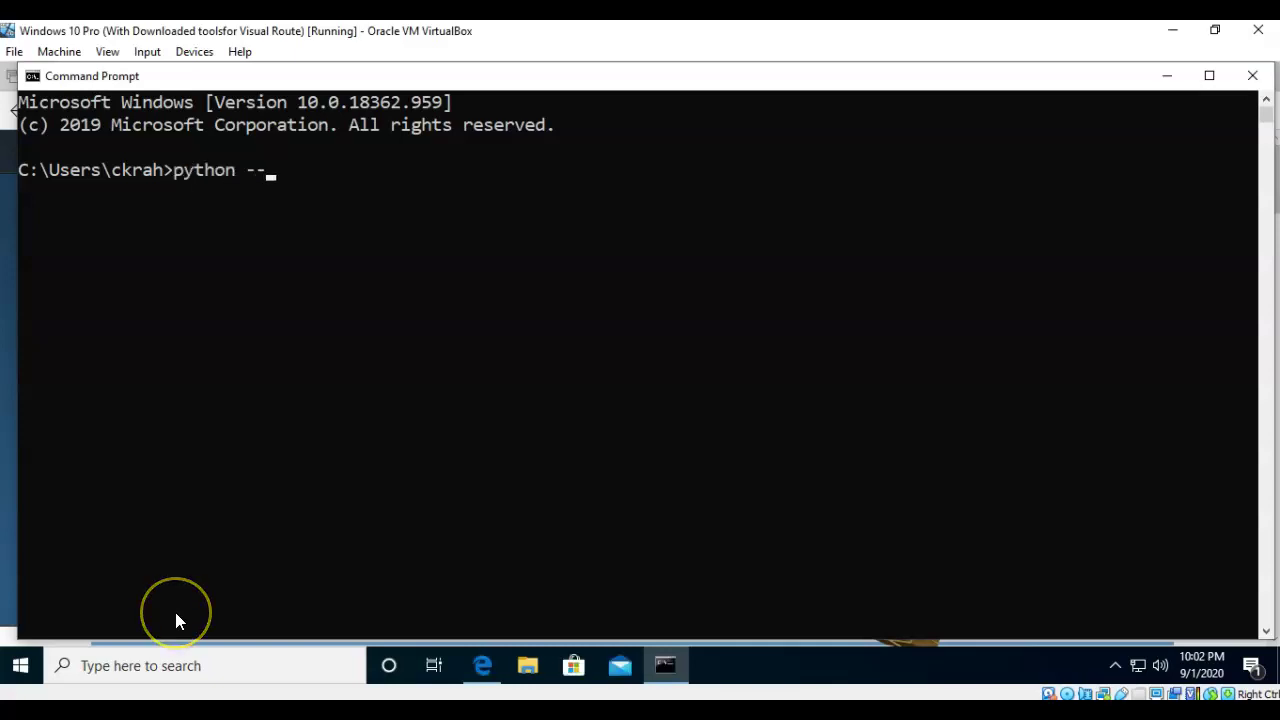
{"action": "type", "text": "version"}
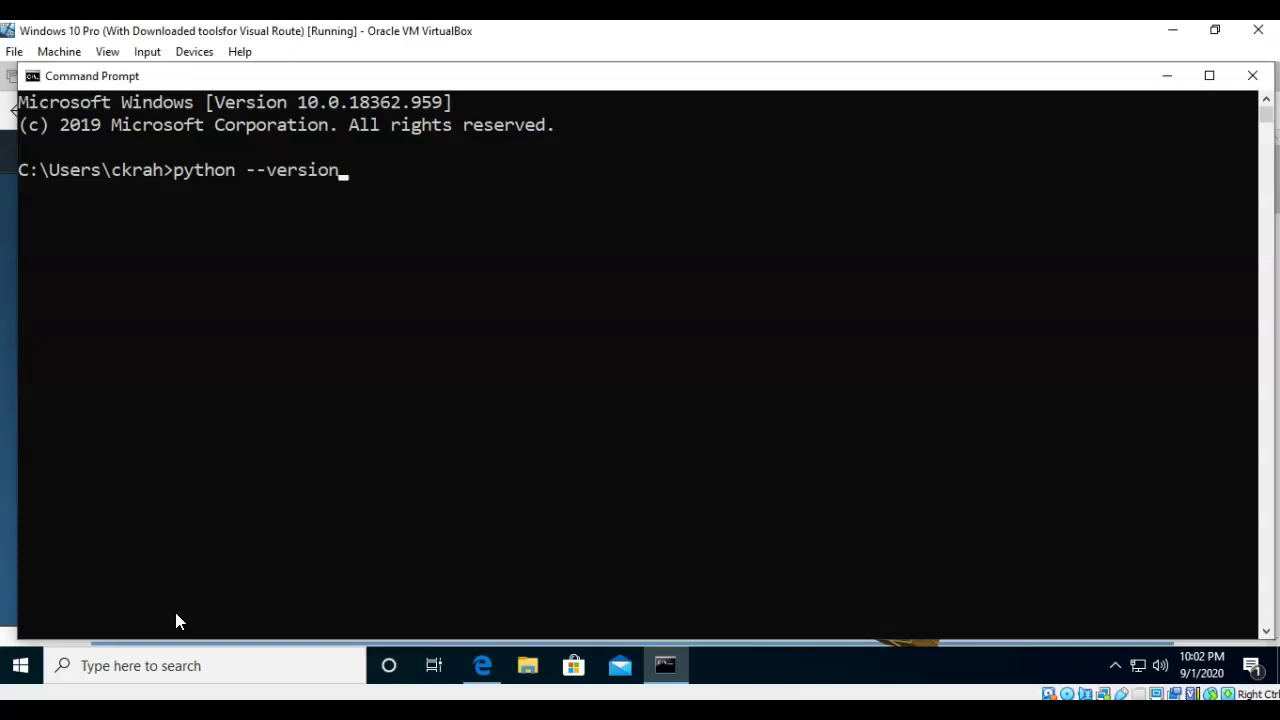
{"action": "key", "text": "Return"}
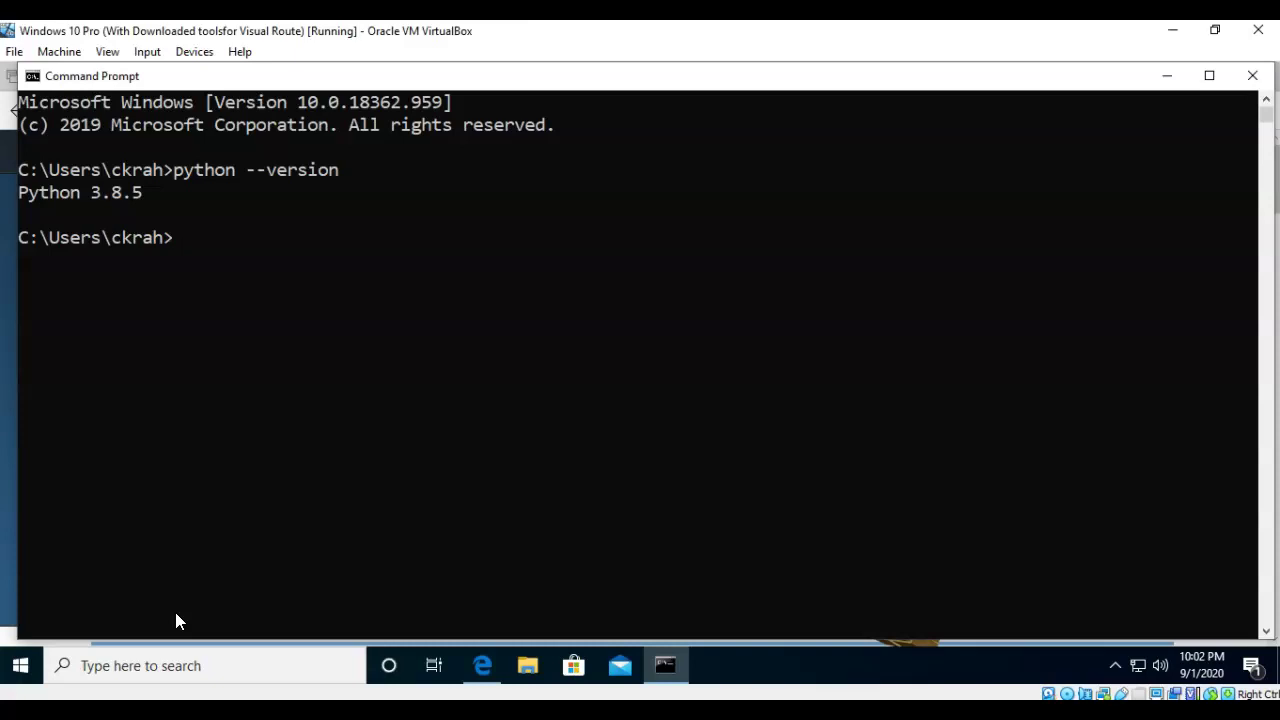
{"action": "left_click", "coordinate": [30, 662]}
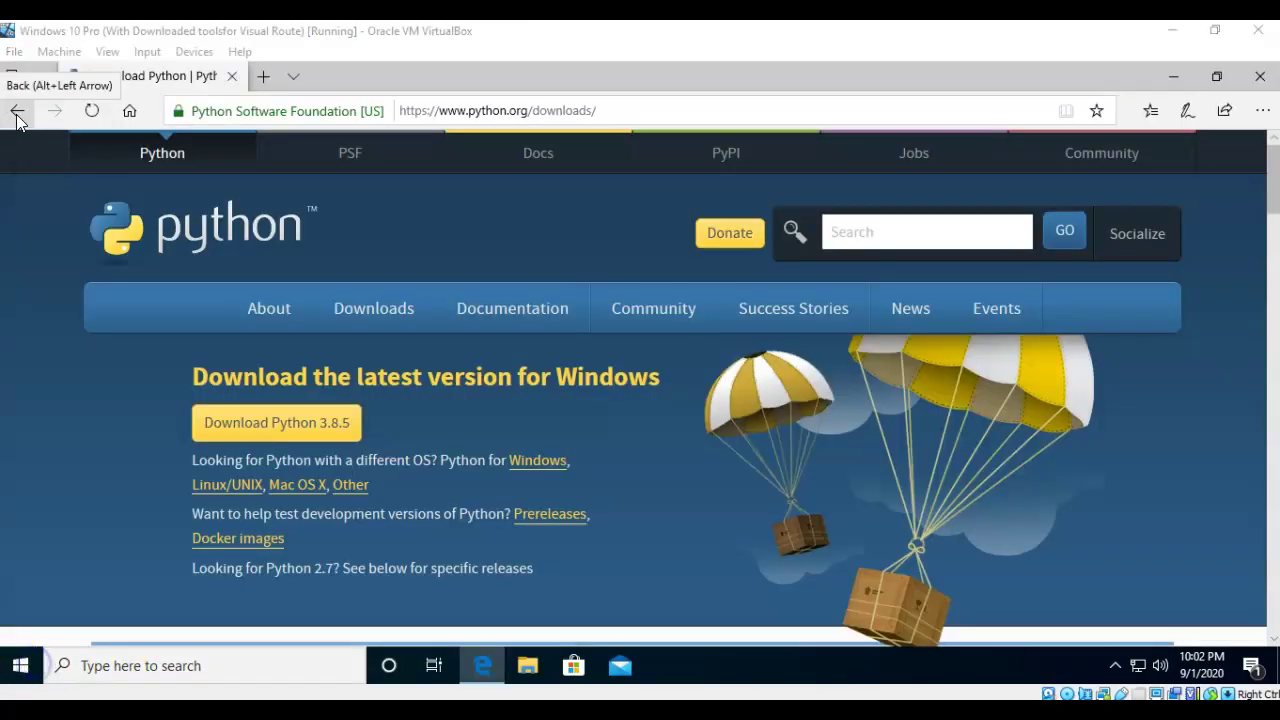
Return to the Bing results in Edge and replace the query with a search for "download pycharm"
{"action": "left_click", "coordinate": [17, 117]}
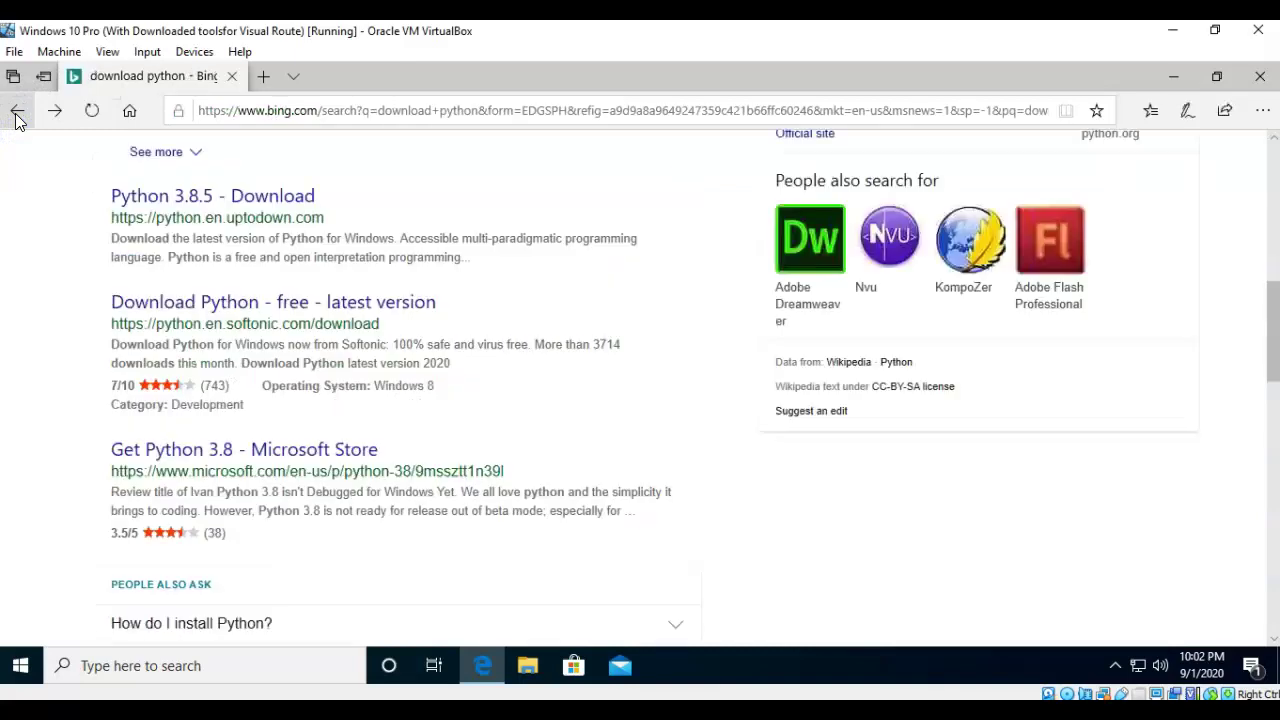
{"action": "scroll", "coordinate": [393, 300], "scroll_direction": "up", "scroll_amount": 5}
{"action": "scroll", "coordinate": [390, 300], "scroll_direction": "up", "scroll_amount": 3}
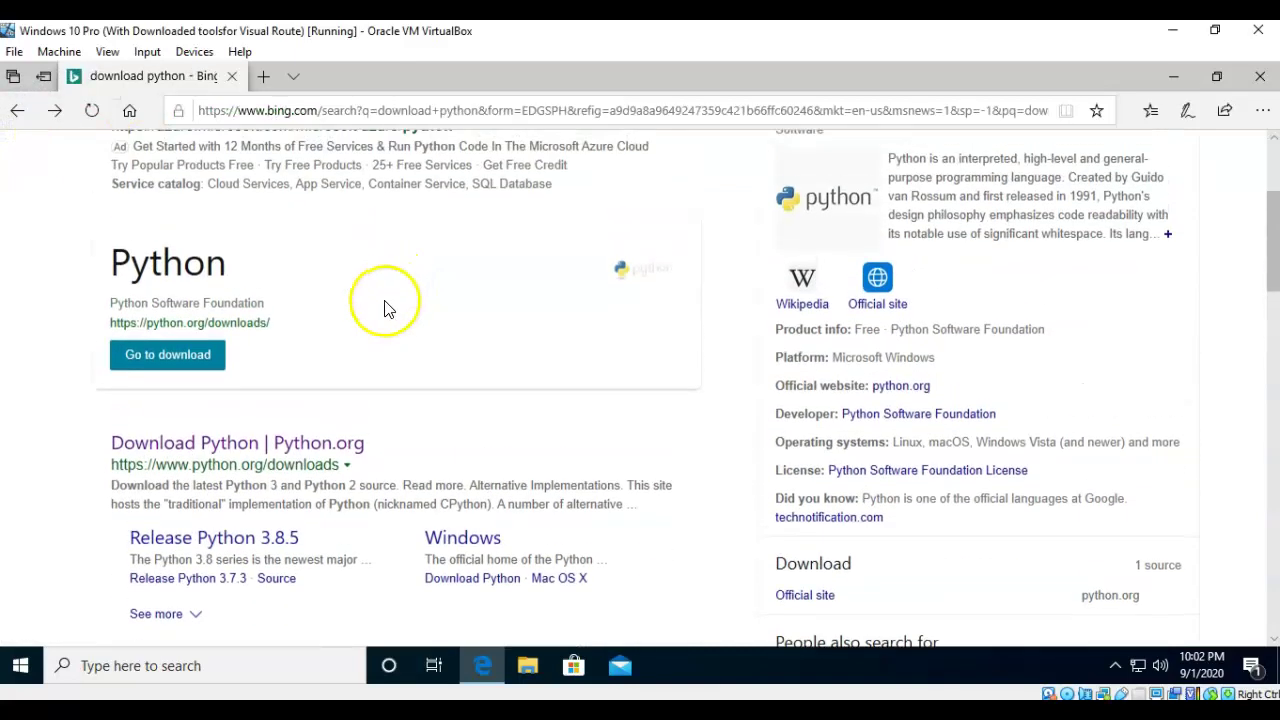
{"action": "left_click", "coordinate": [256, 178]}
{"action": "left_click_drag", "start_coordinate": [256, 178], "coordinate": [20, 195]}
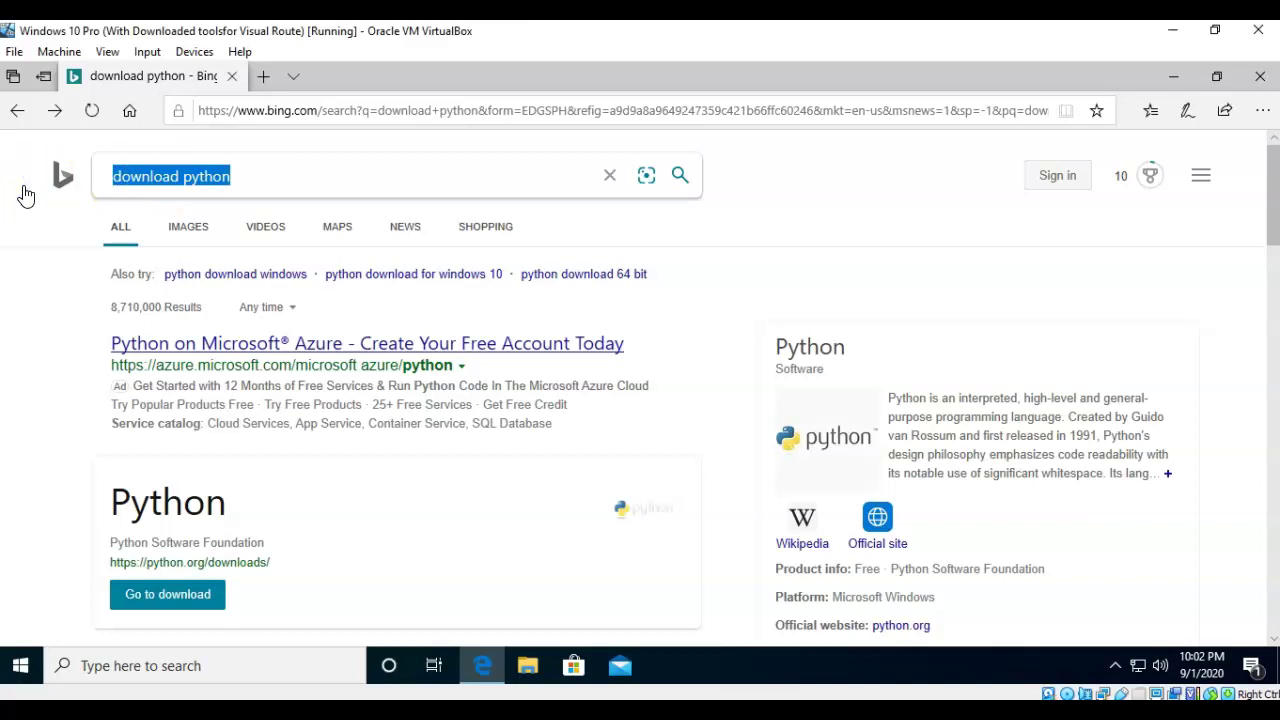
{"action": "type", "text": "download pycharm"}
{"action": "key", "text": "Return"}
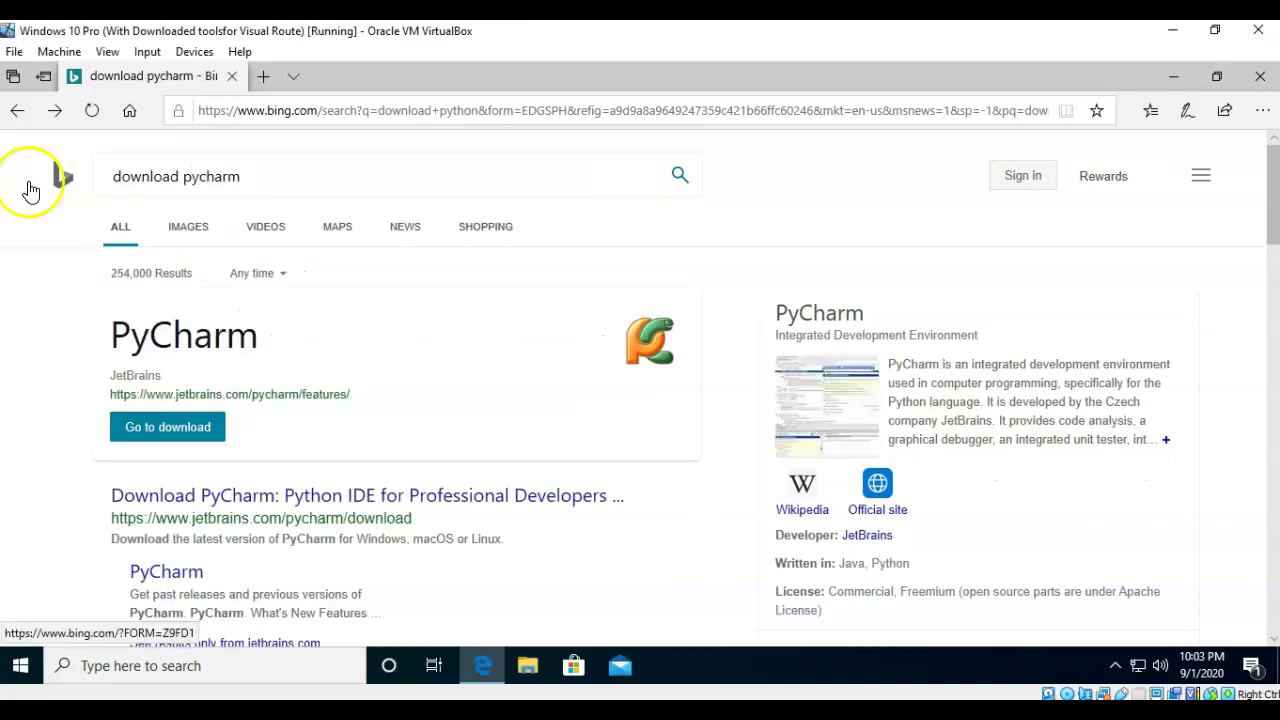
Open the JetBrains PyCharm download page from the search results and find the Windows Community edition download
{"action": "scroll", "coordinate": [409, 231], "scroll_direction": "down", "scroll_amount": 2}
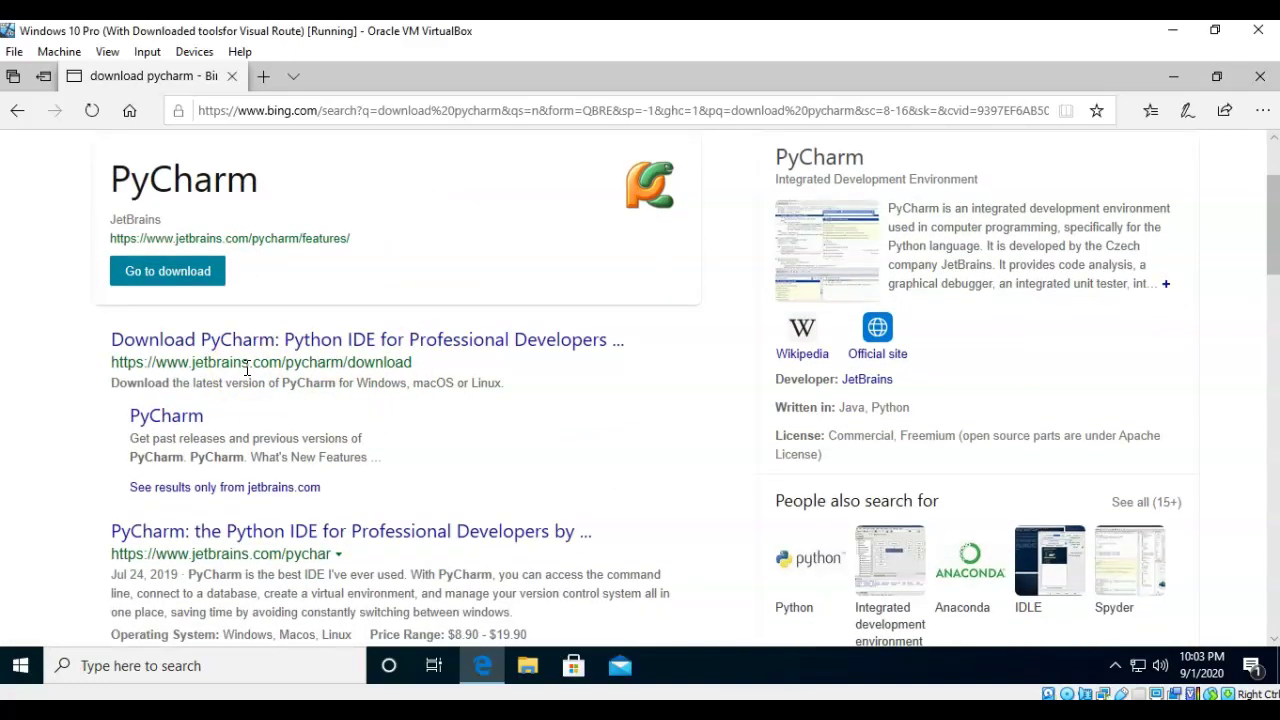
{"action": "left_click", "coordinate": [322, 348]}
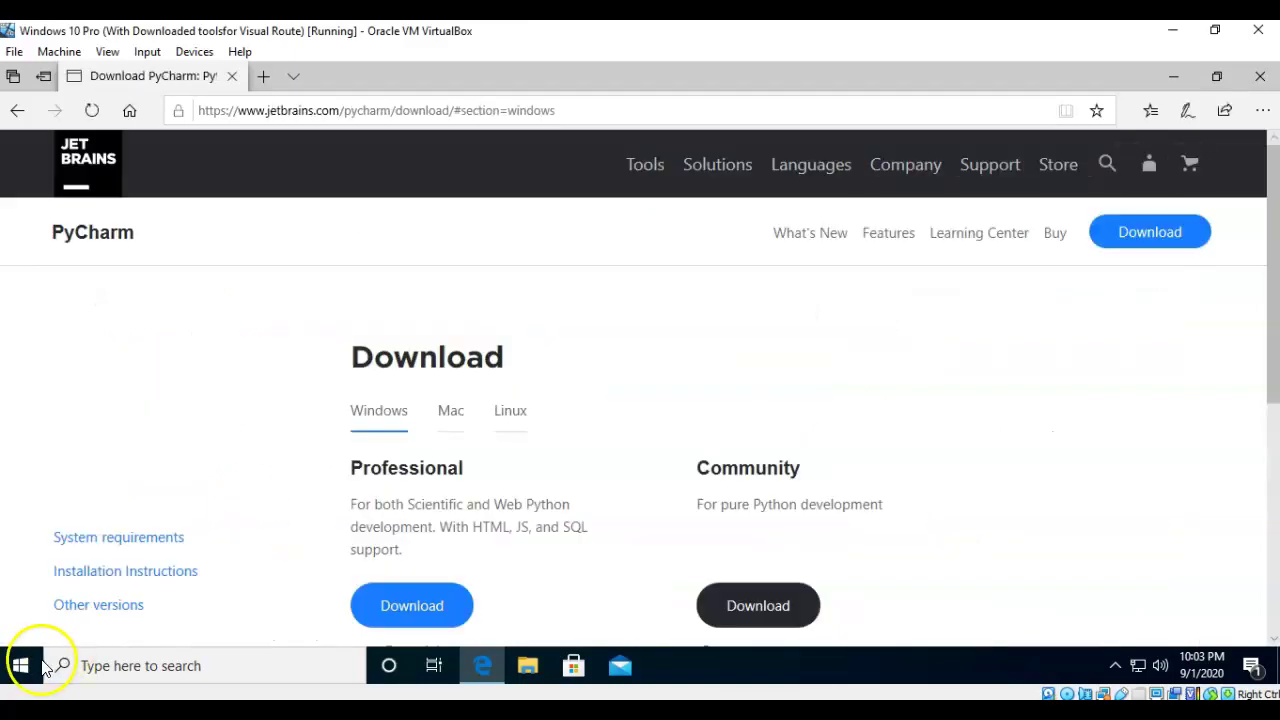
{"action": "left_click", "coordinate": [845, 344]}
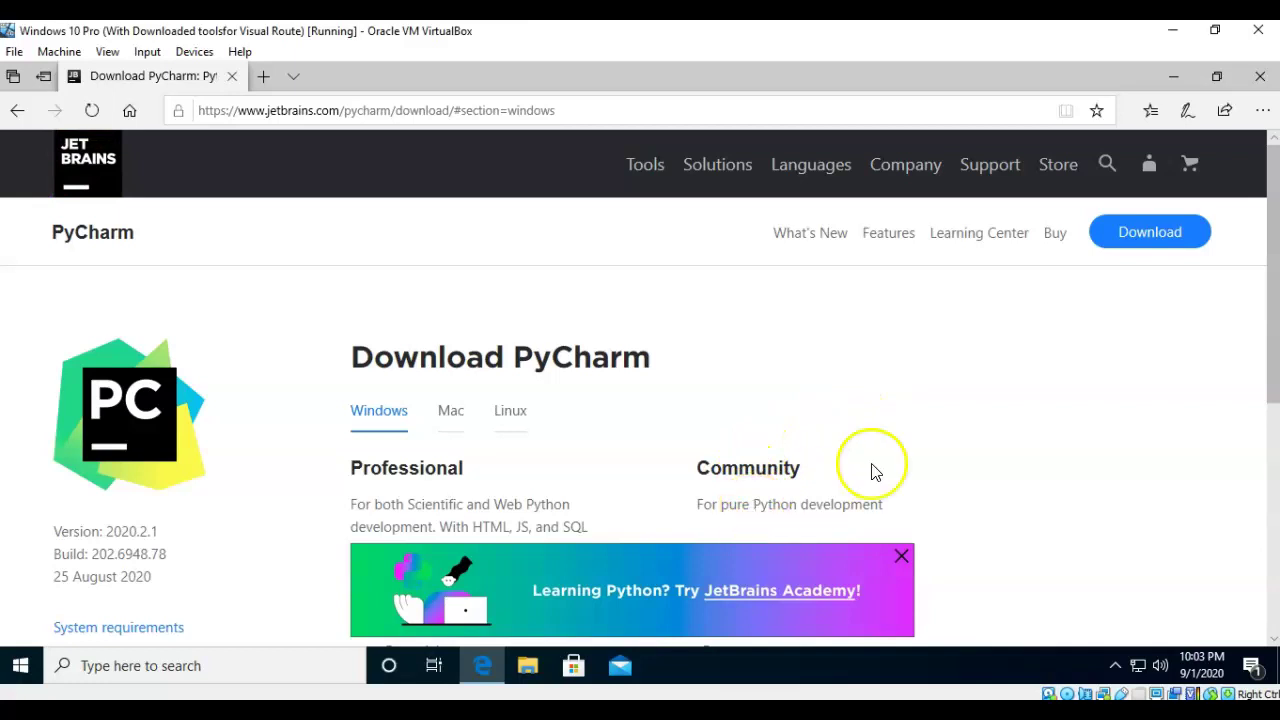
{"action": "scroll", "coordinate": [871, 471], "scroll_direction": "down", "scroll_amount": 2}
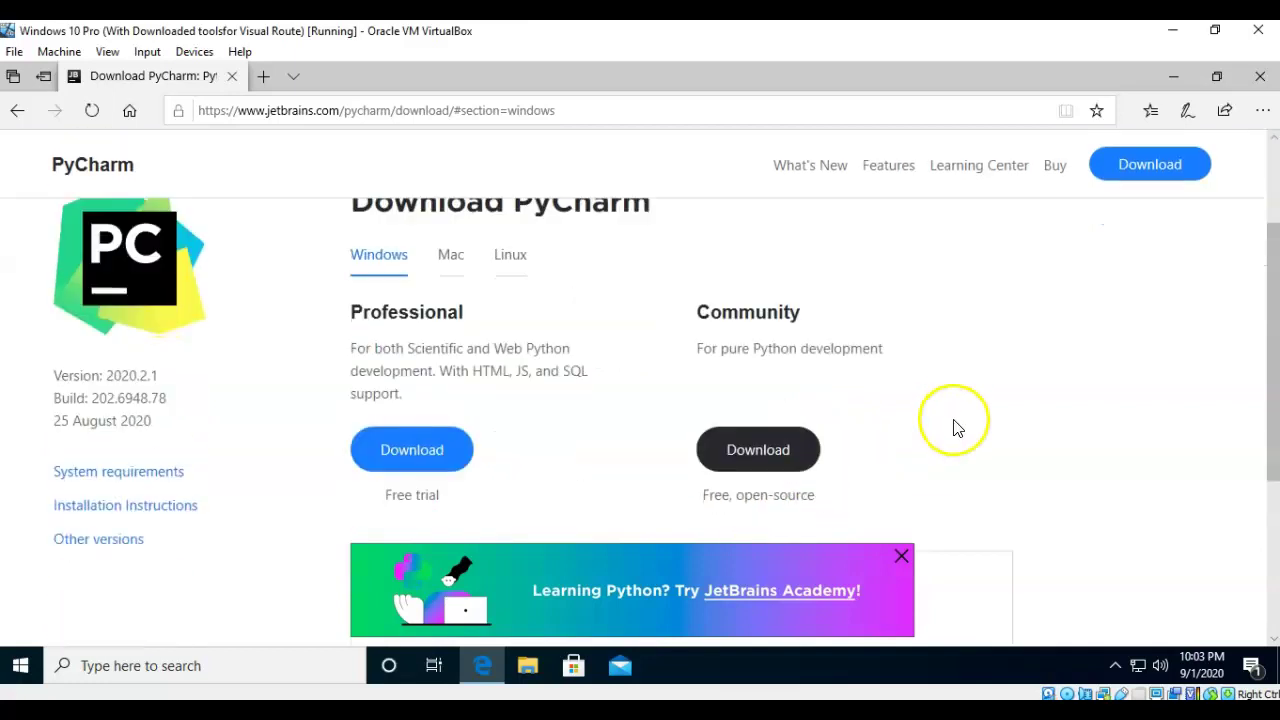
Download the PyCharm Community edition installer for Windows, save it, and run it once the download finishes
{"action": "left_click", "coordinate": [767, 452]}
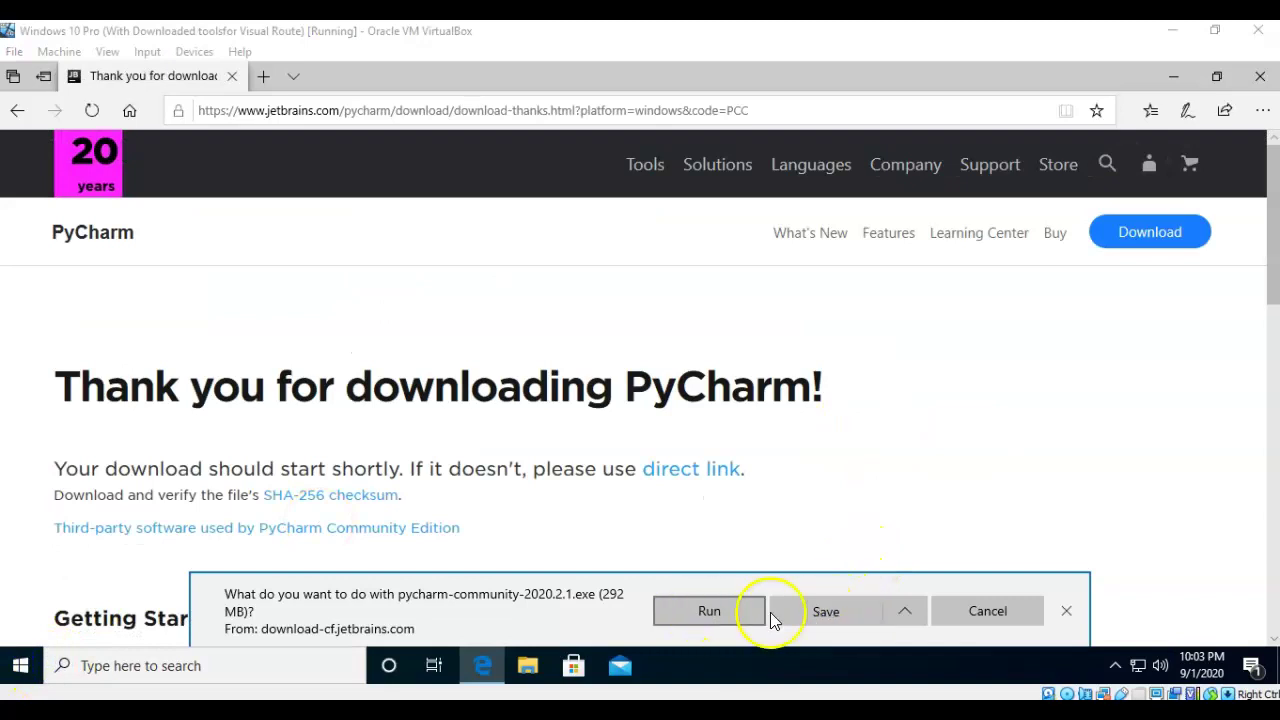
{"action": "left_click", "coordinate": [826, 611]}
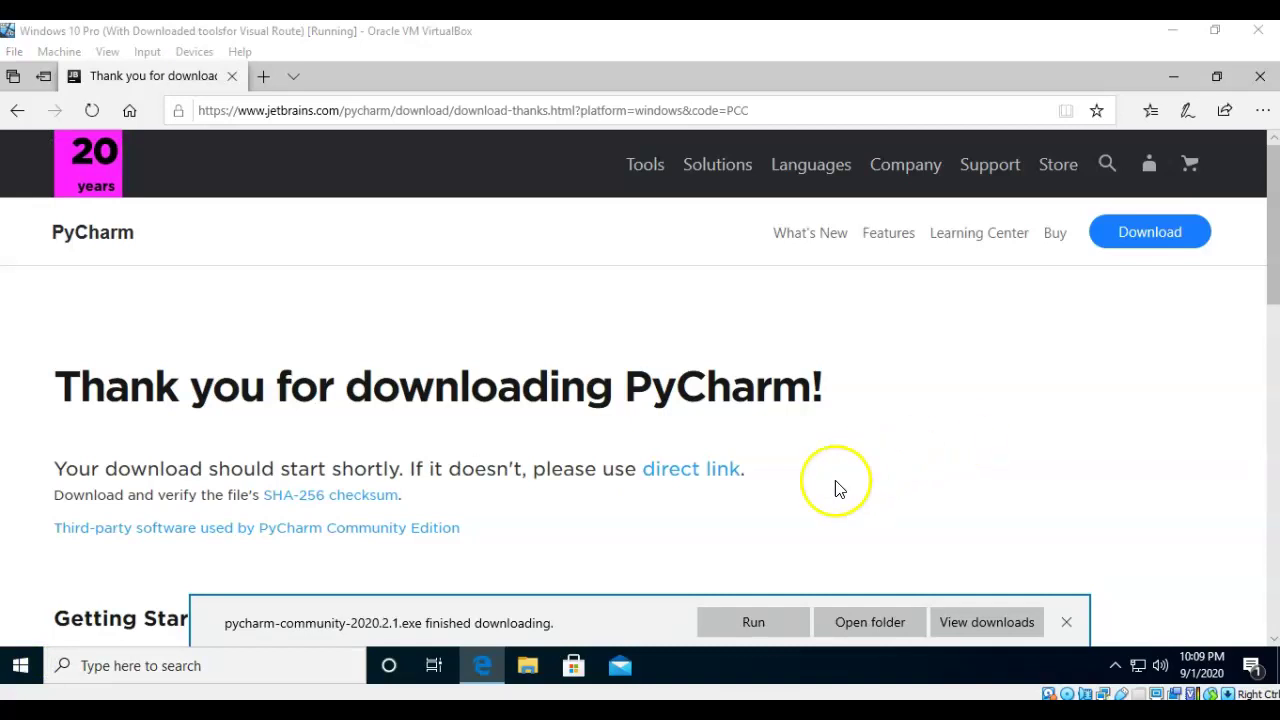
{"action": "left_click", "coordinate": [750, 622]}
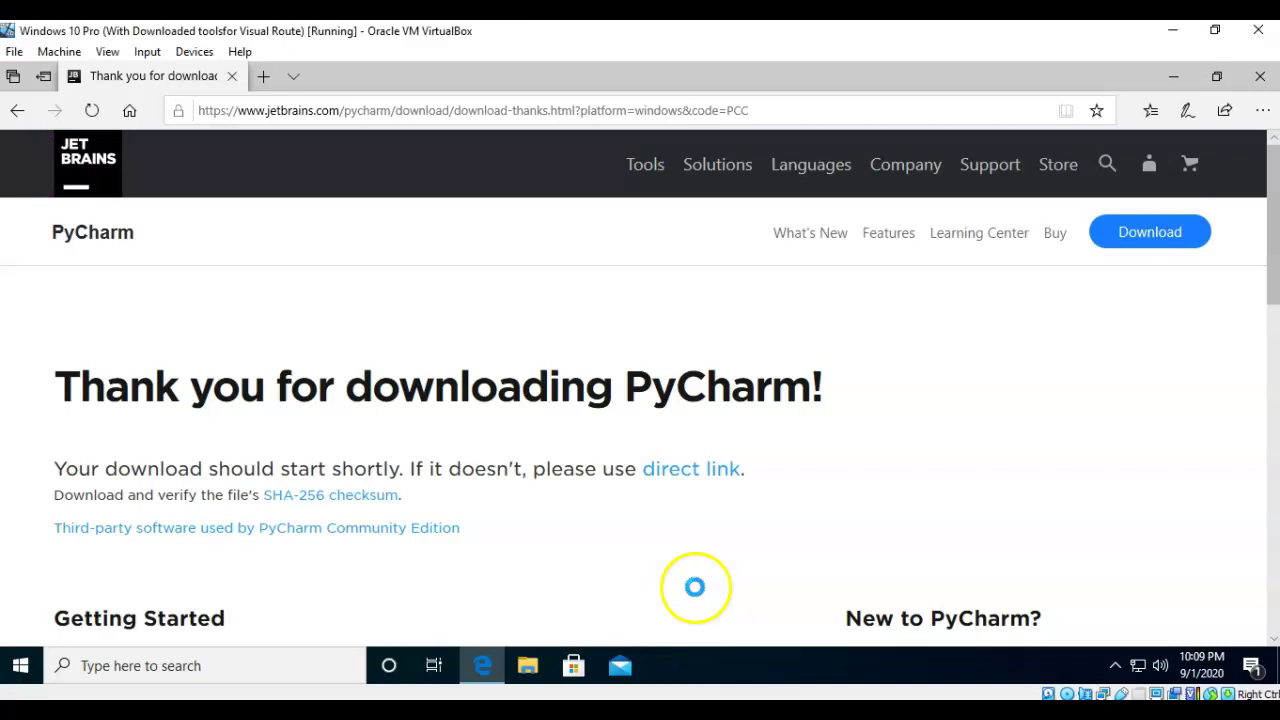
Close the Edge browser and allow the PyCharm installer to make changes to the device
{"action": "left_click", "coordinate": [1262, 77]}
{"action": "left_click", "coordinate": [664, 665]}
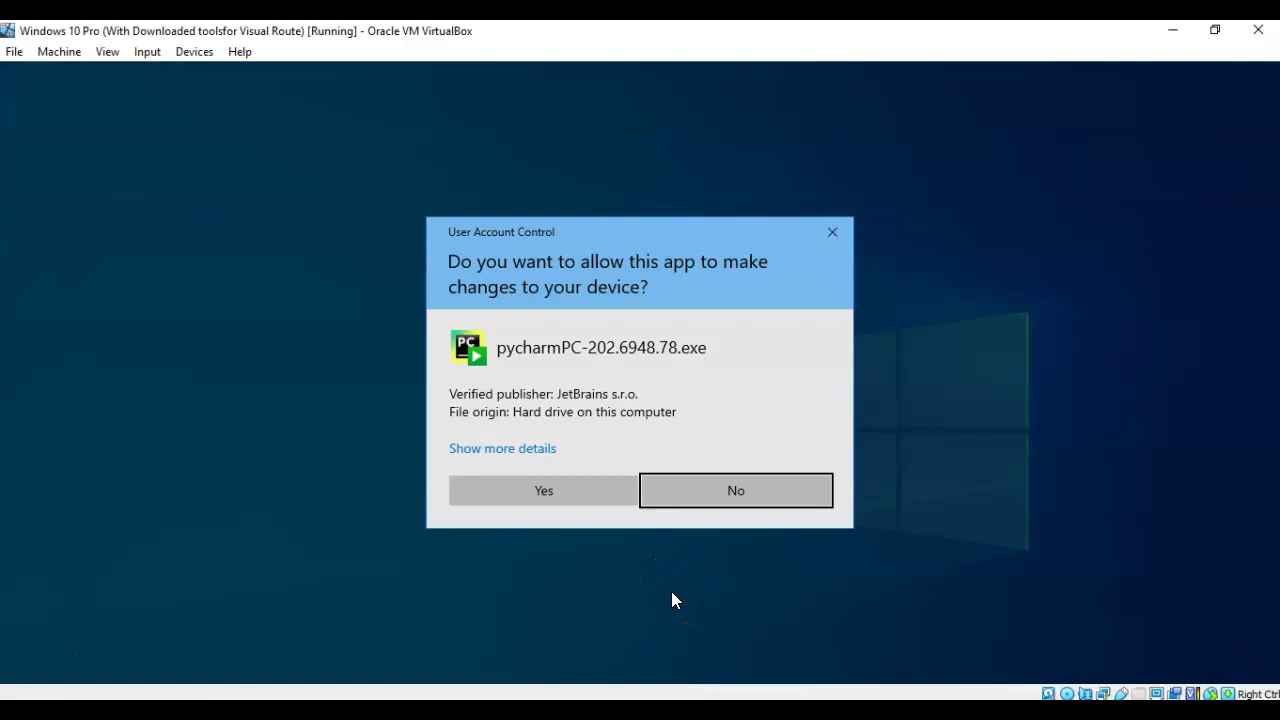
{"action": "left_click", "coordinate": [512, 495]}
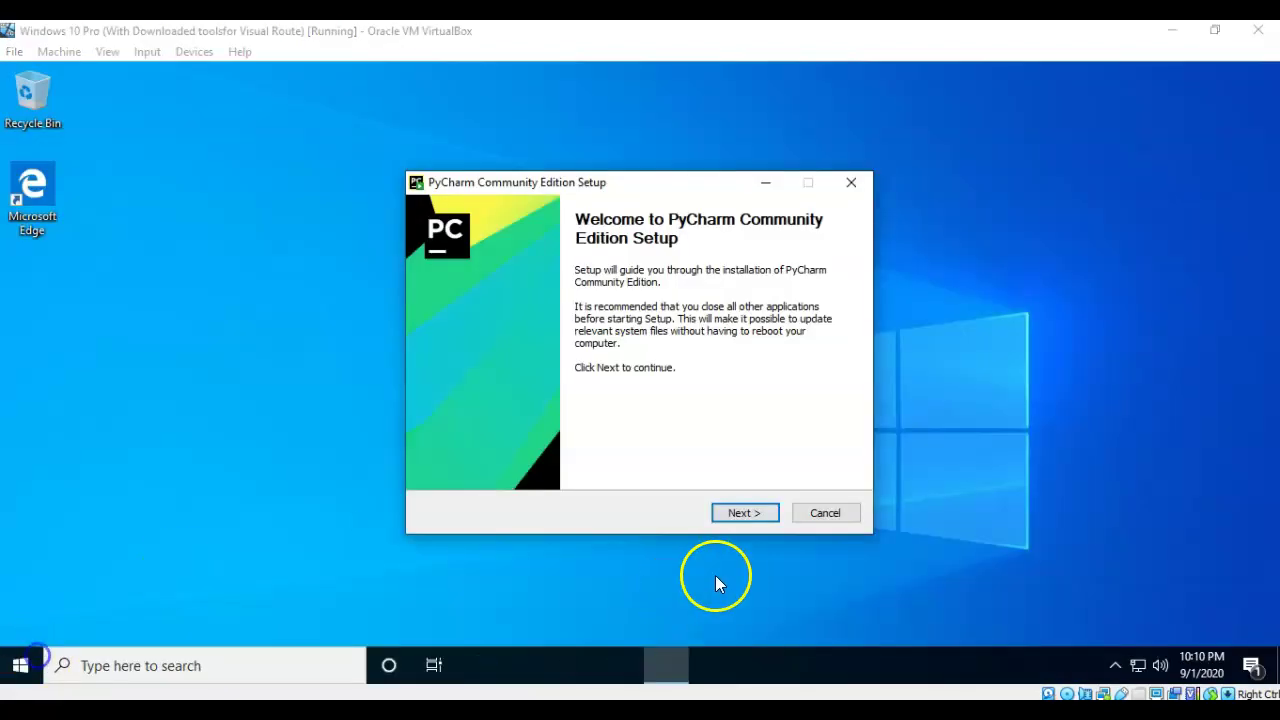
Keep the default install location and enable the 64-bit launcher shortcut, the .py association, and adding the launchers dir to the PATH
{"action": "left_click", "coordinate": [742, 512]}
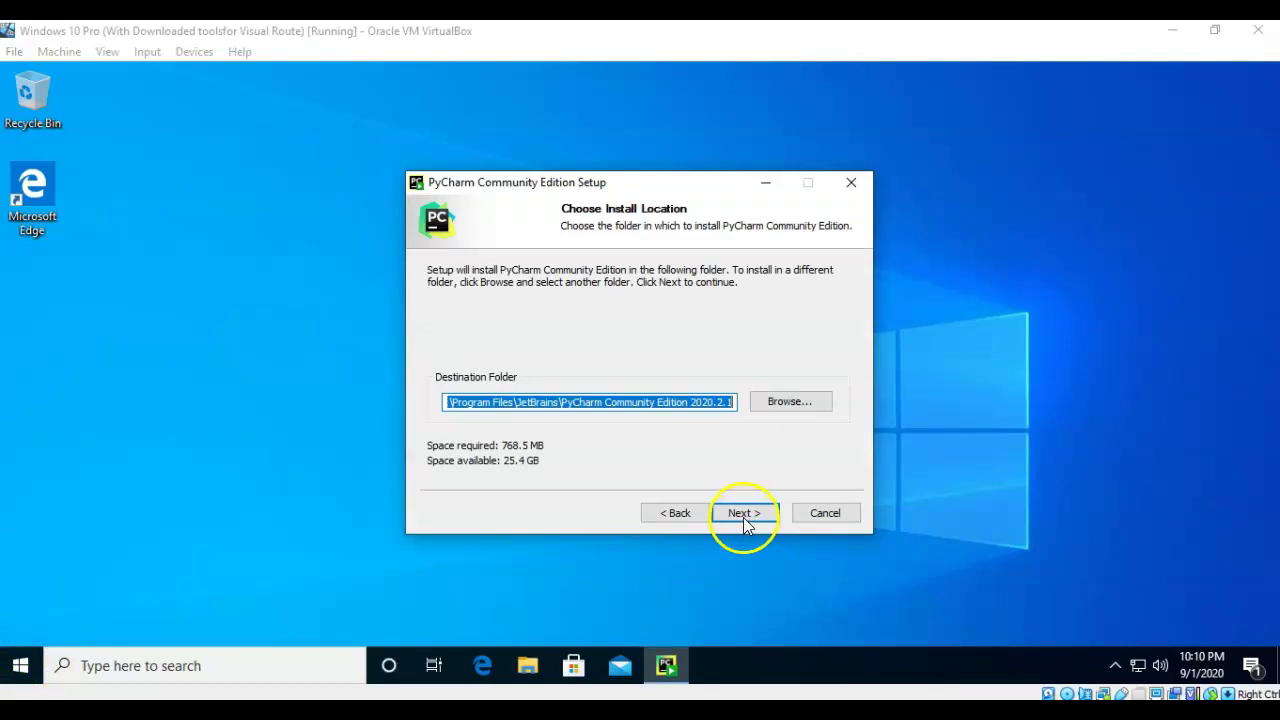
{"action": "left_click", "coordinate": [743, 512]}
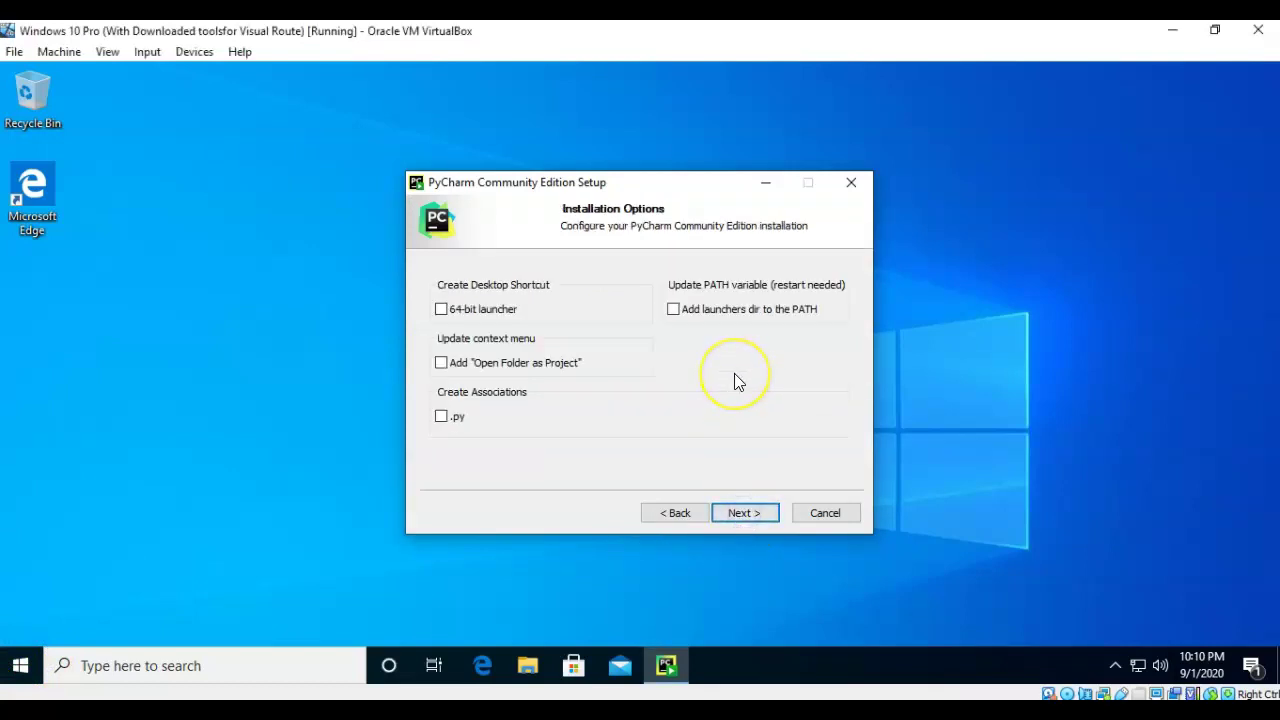
{"action": "left_click", "coordinate": [443, 310]}
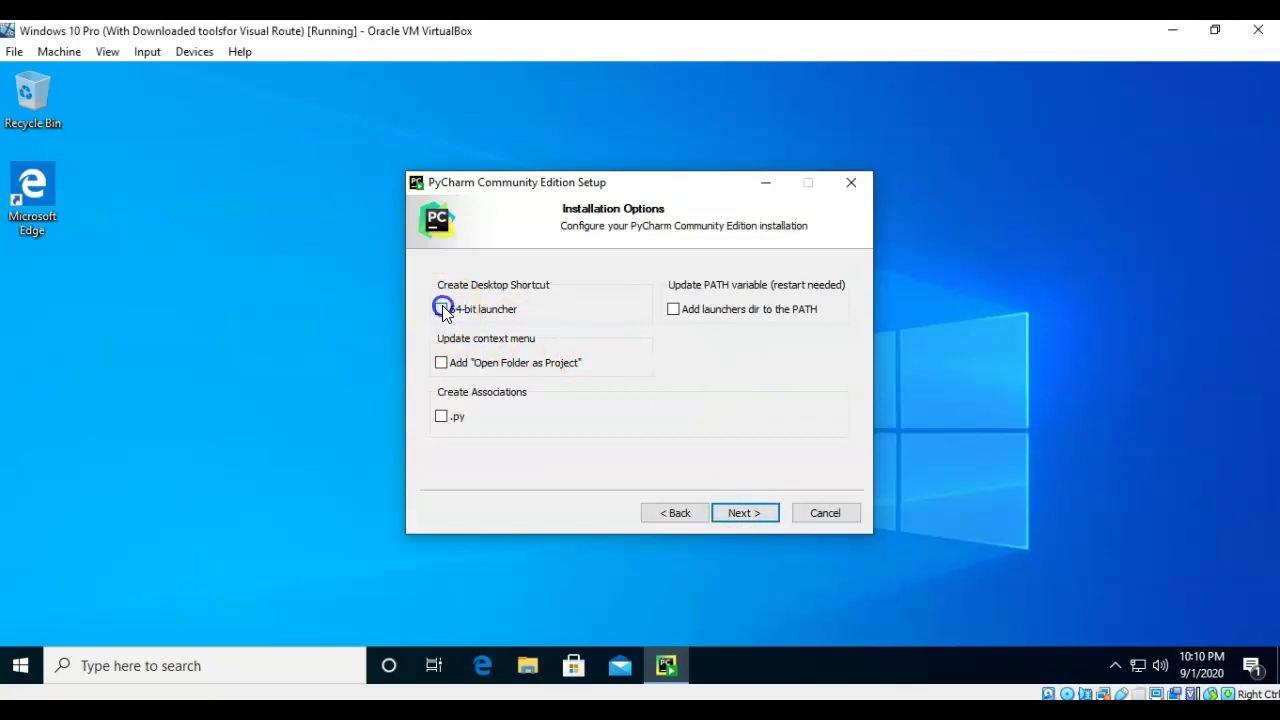
{"action": "left_click", "coordinate": [443, 418]}
{"action": "left_click", "coordinate": [674, 309]}
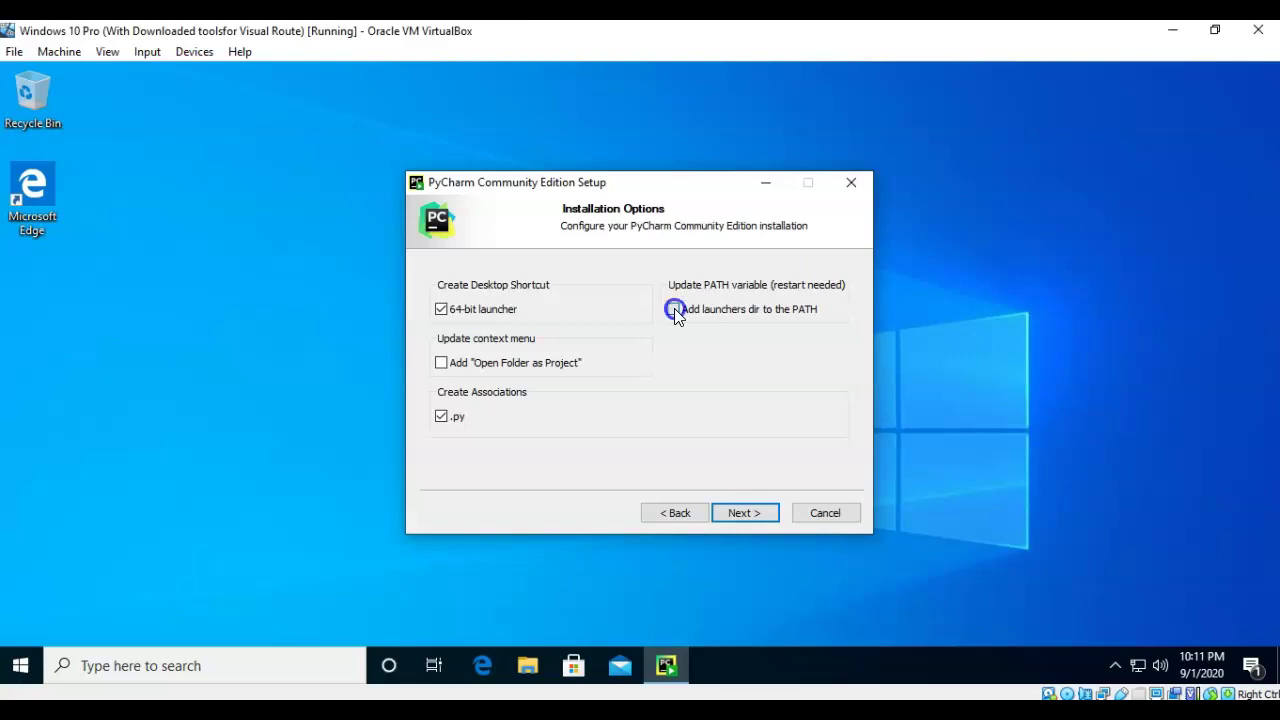
Install PyCharm with the JetBrains Start Menu folder and choose to reboot now to complete setup
{"action": "left_click", "coordinate": [741, 513]}
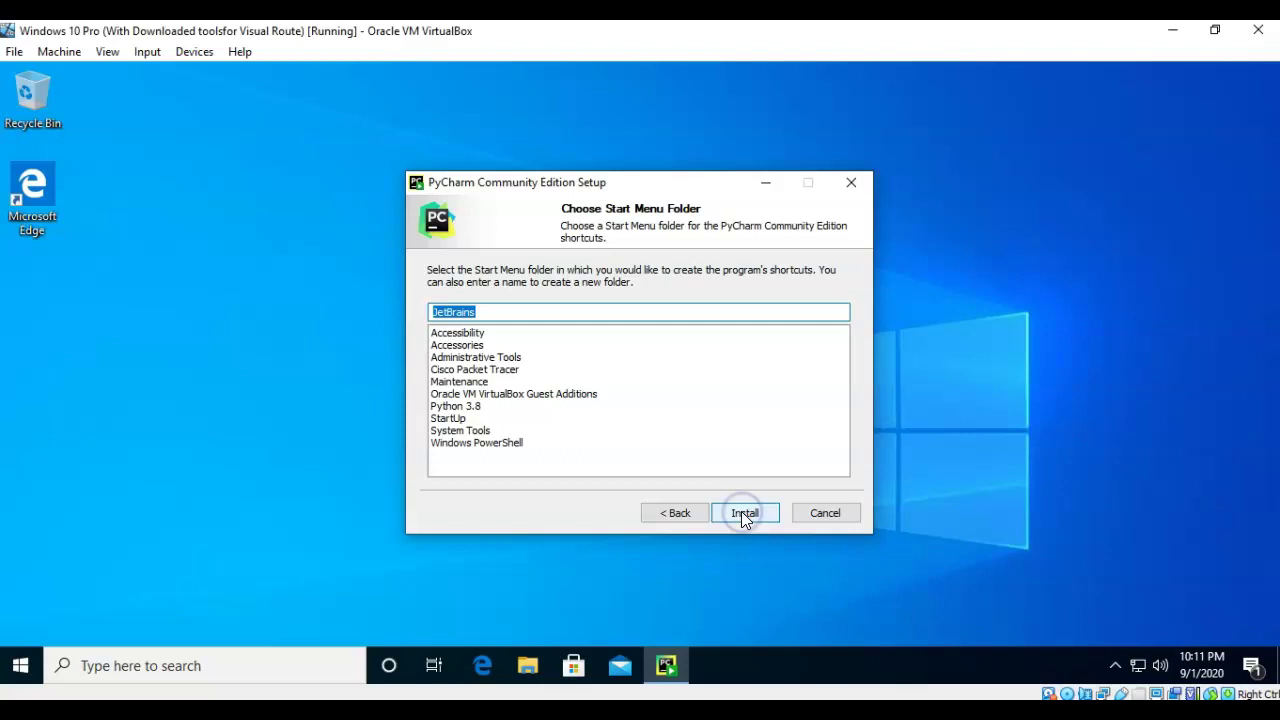
{"action": "left_click", "coordinate": [741, 513]}
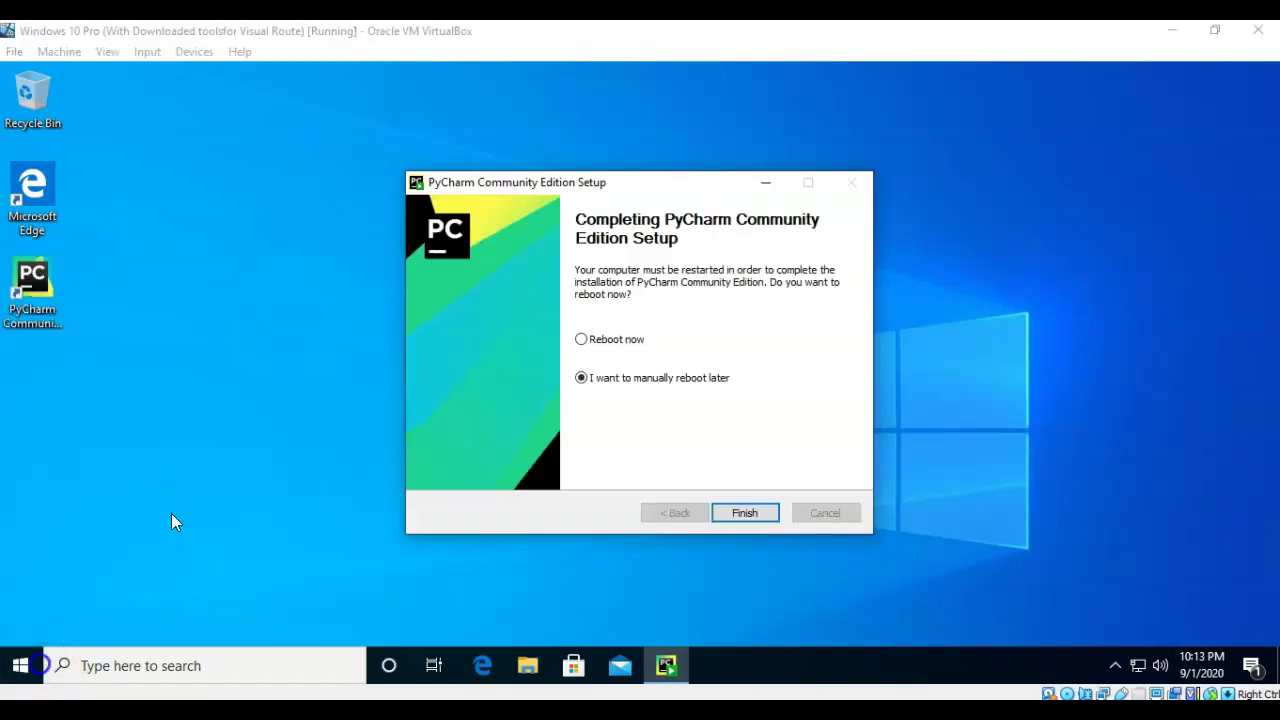
{"action": "left_click", "coordinate": [583, 340]}
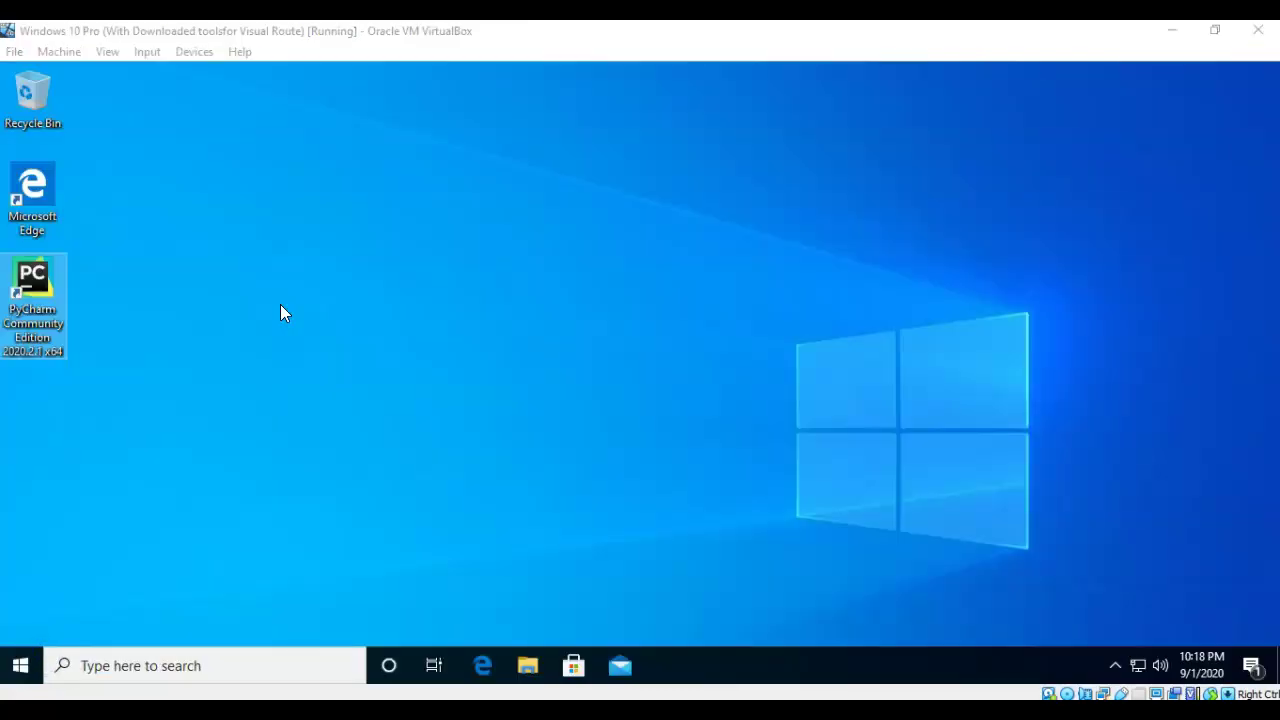
Launch PyCharm from the desktop, accept the User Agreement, and decline to send anonymous statistics
{"action": "double_click", "coordinate": [36, 283]}
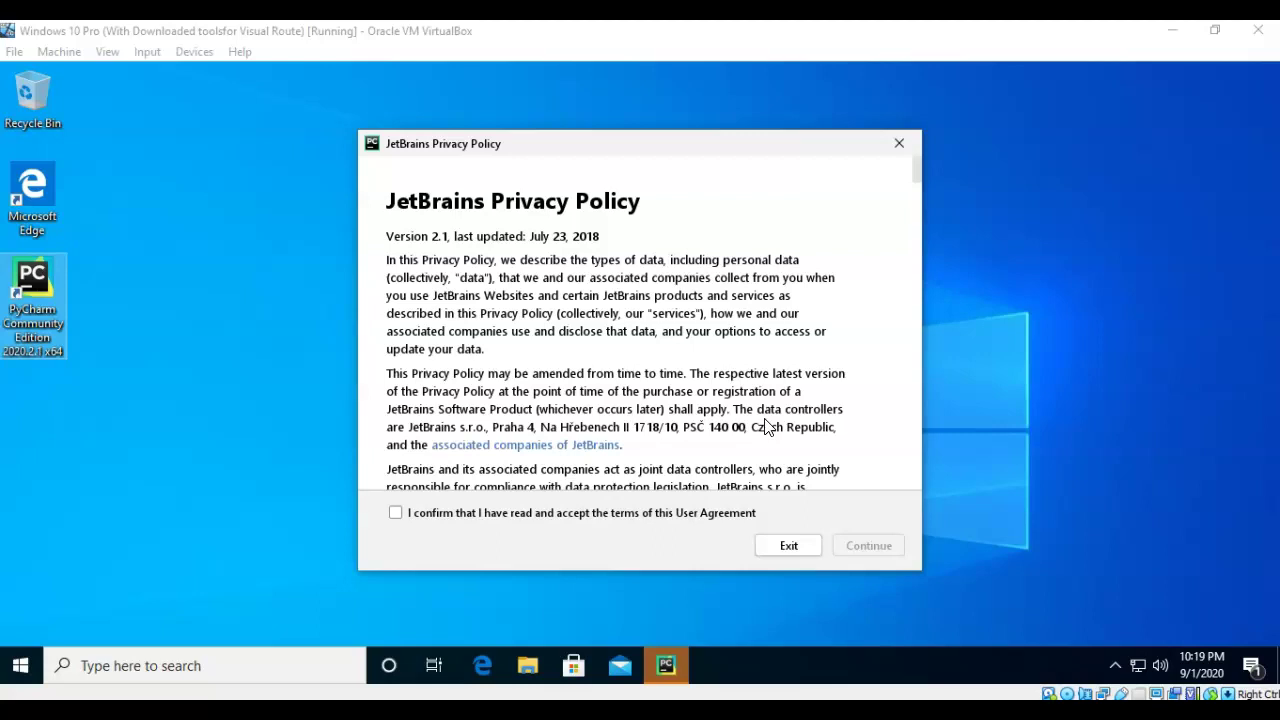
{"action": "left_click", "coordinate": [398, 515]}
{"action": "left_click", "coordinate": [865, 547]}
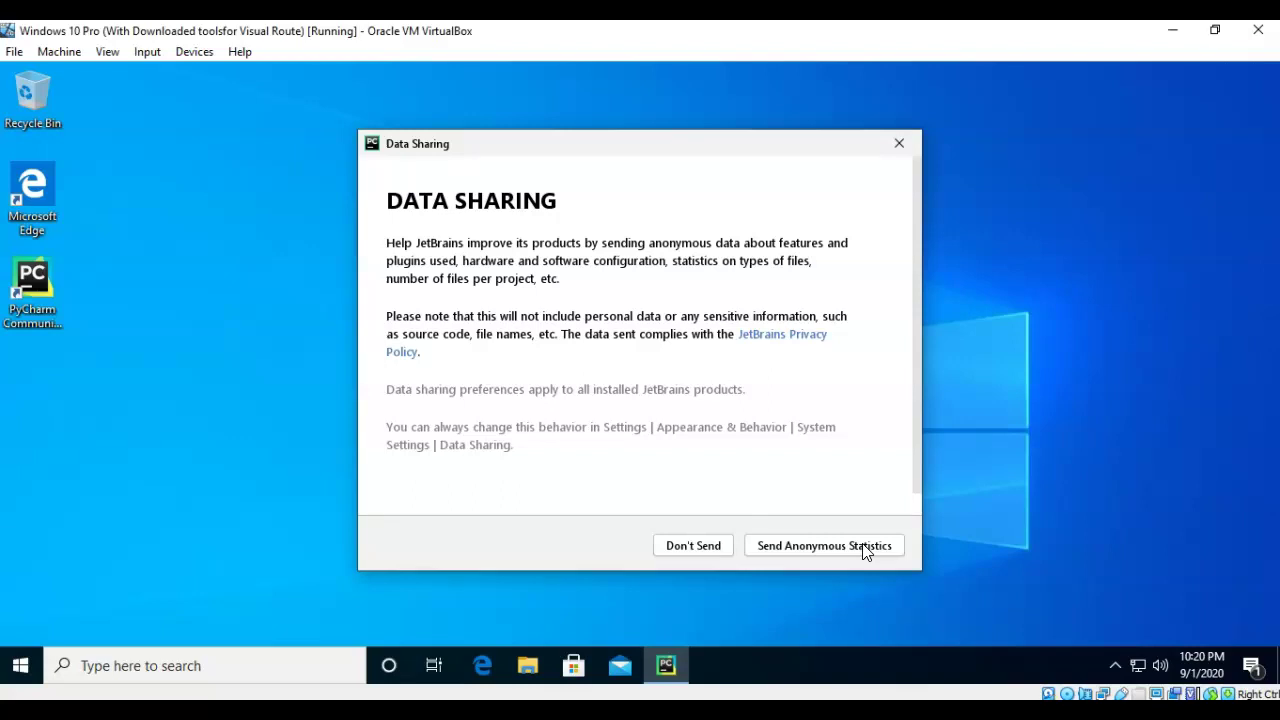
{"action": "left_click", "coordinate": [695, 546]}
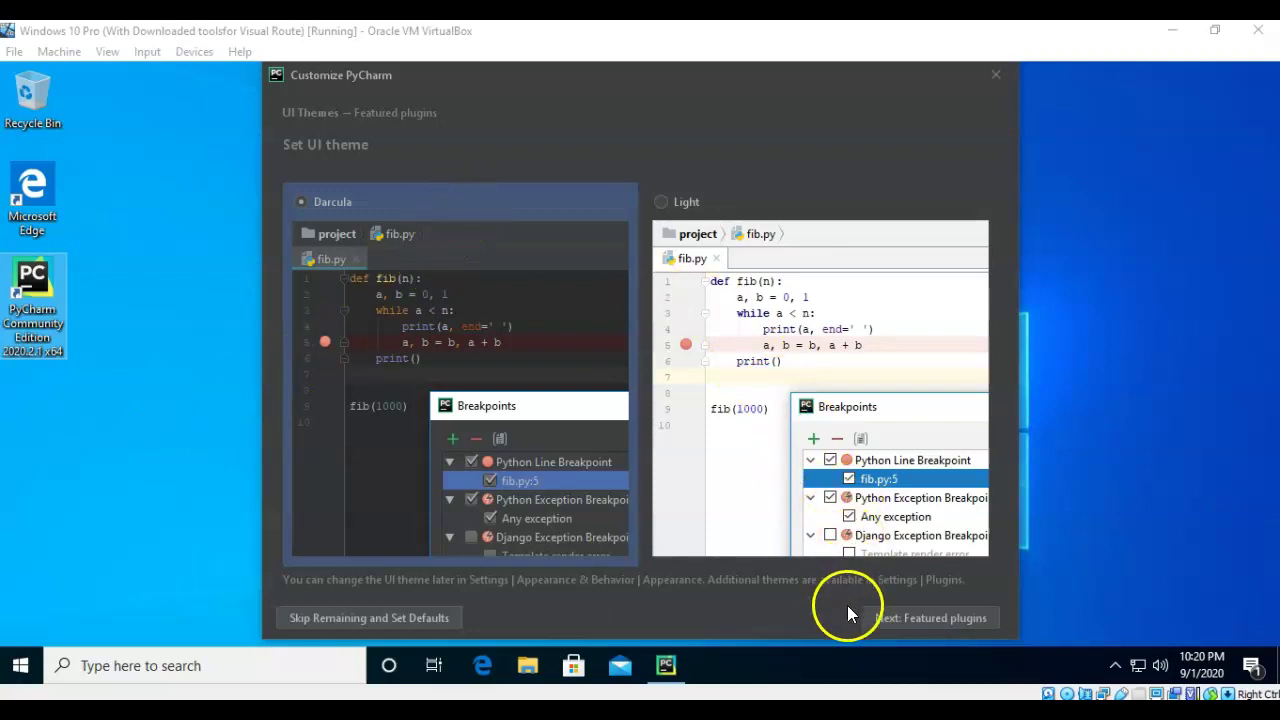
Keep the Darcula theme and start using PyCharm without installing any featured plugins
{"action": "left_click", "coordinate": [911, 619]}
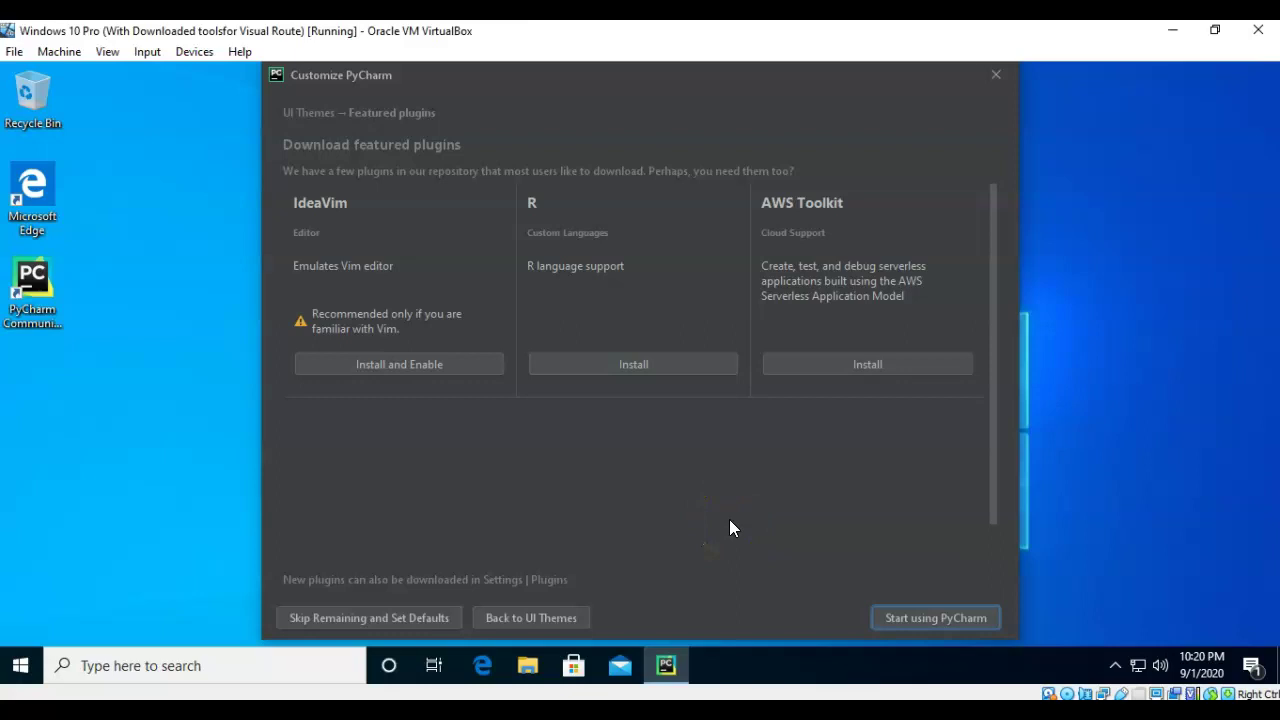
{"action": "left_click", "coordinate": [915, 617]}
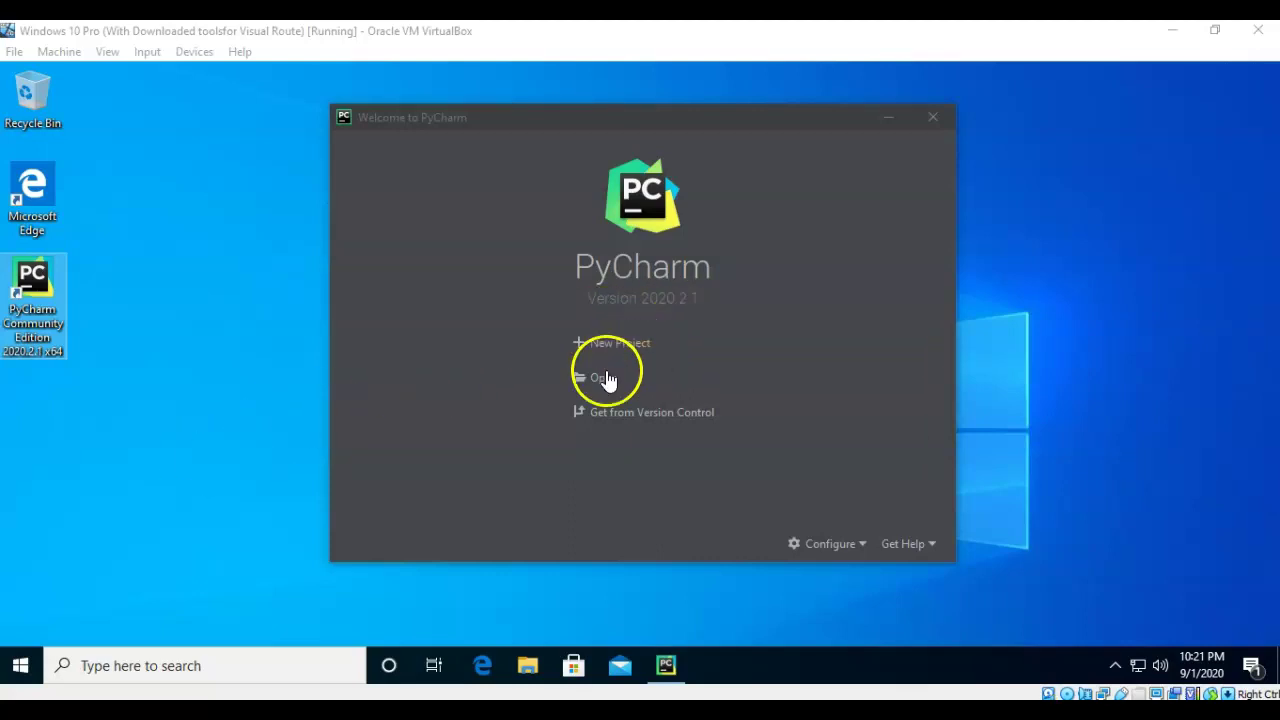
{"action": "left_click", "coordinate": [643, 440]}
Create a new project named pythonProject that uses the existing Python 3.8 system interpreter and includes the main.py welcome script
{"action": "left_click", "coordinate": [634, 342]}
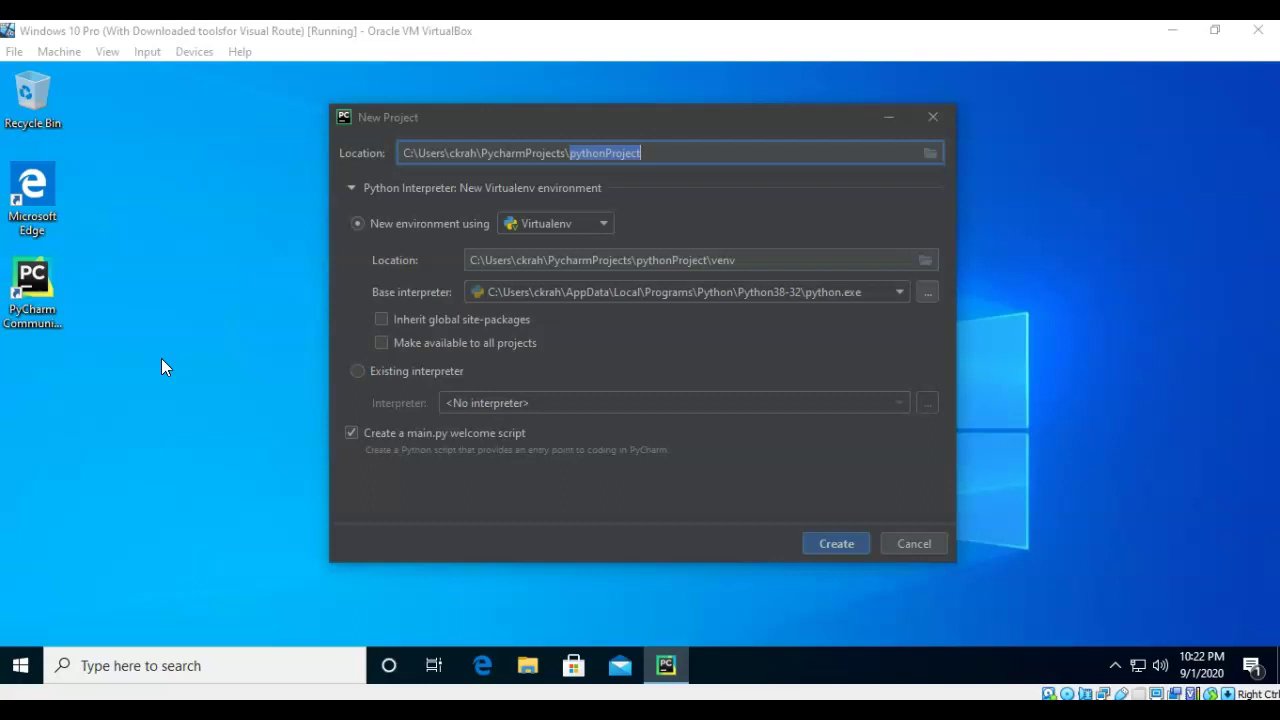
{"action": "left_click", "coordinate": [357, 371]}
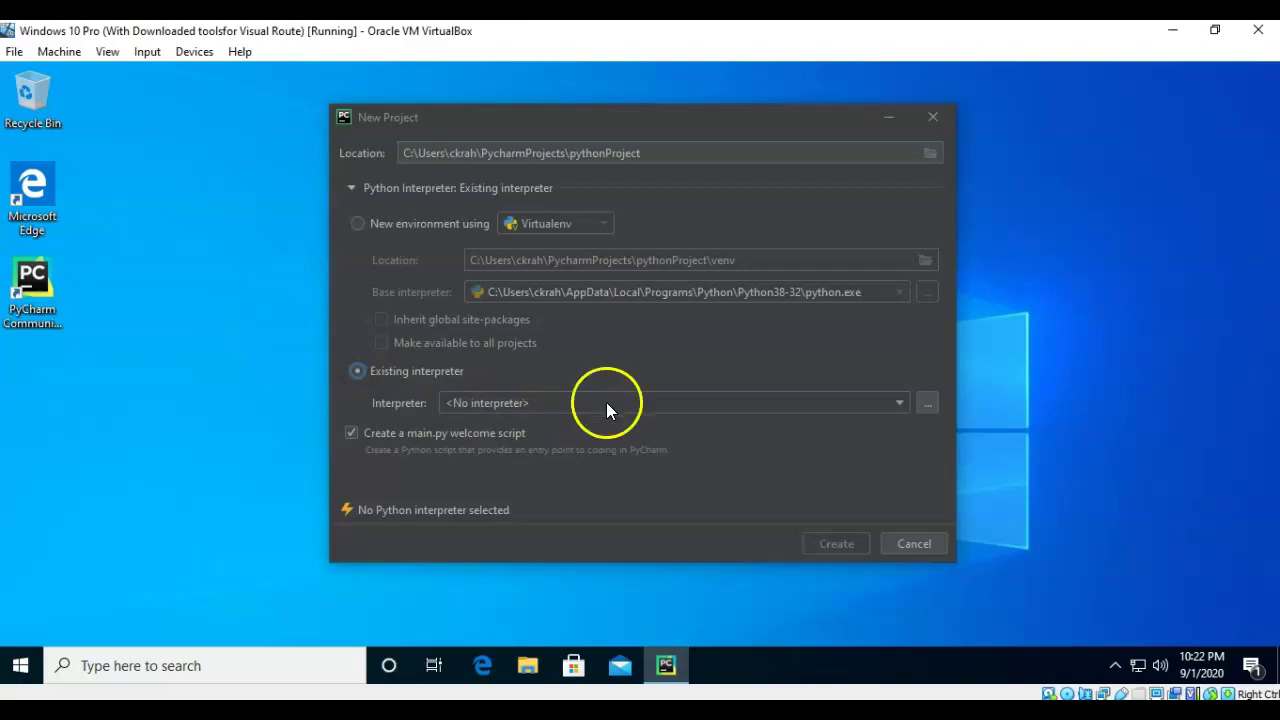
{"action": "left_click", "coordinate": [927, 404]}
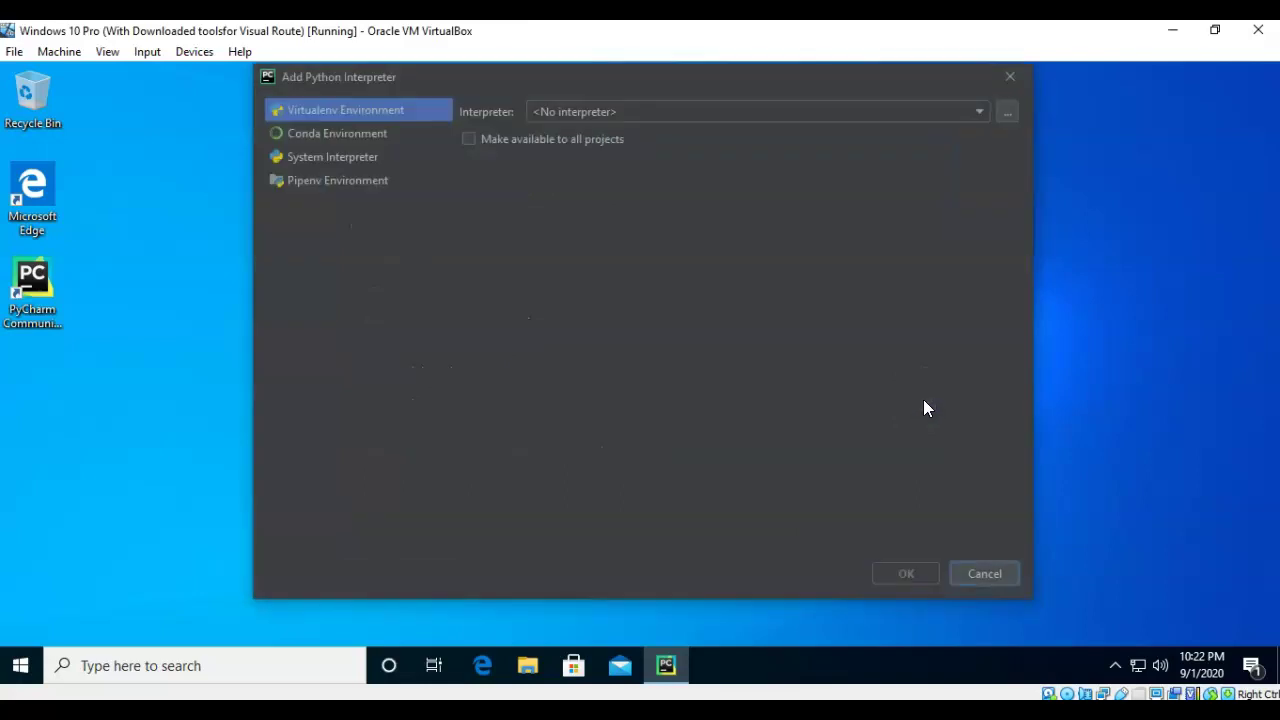
{"action": "left_click", "coordinate": [317, 157]}
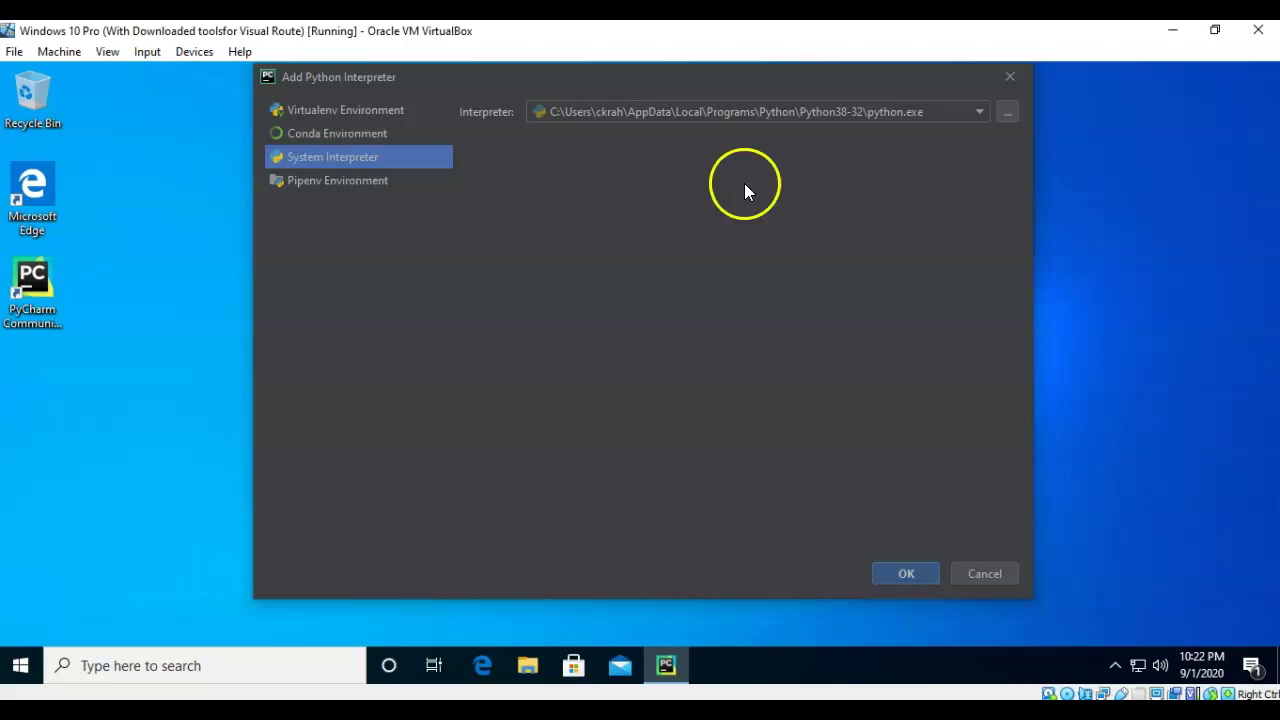
{"action": "left_click", "coordinate": [906, 572]}
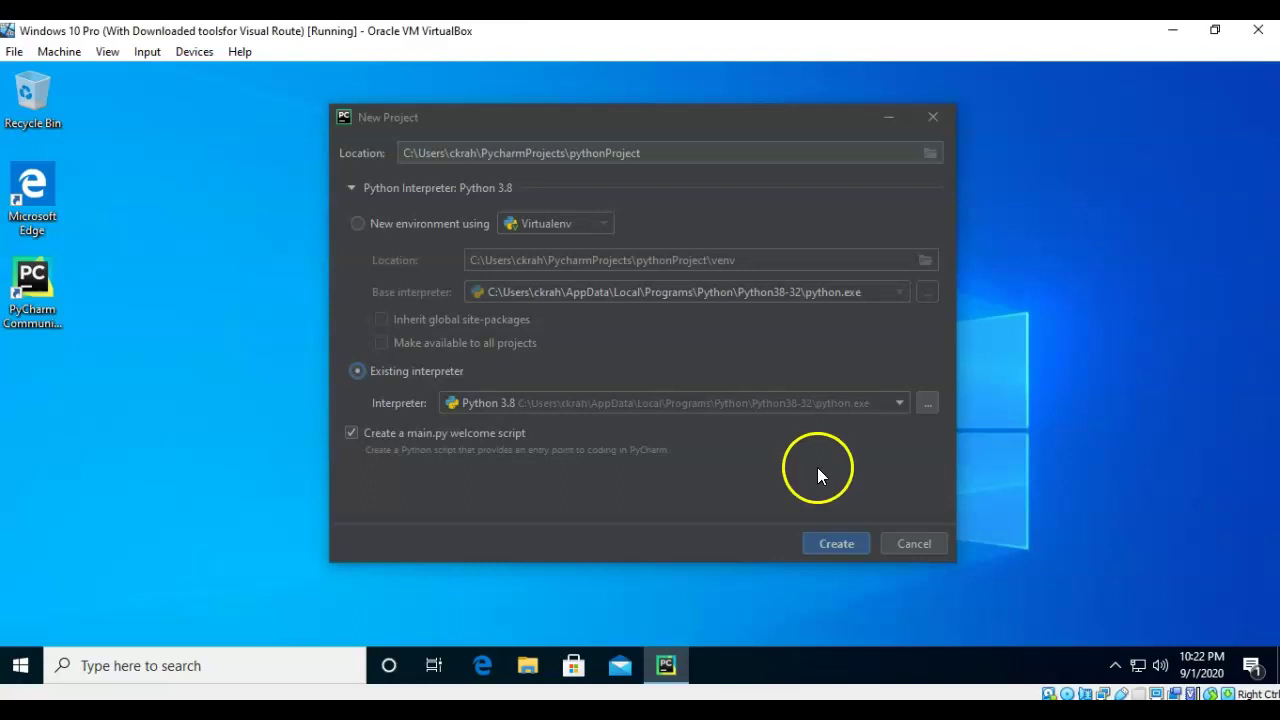
{"action": "left_click", "coordinate": [833, 545]}
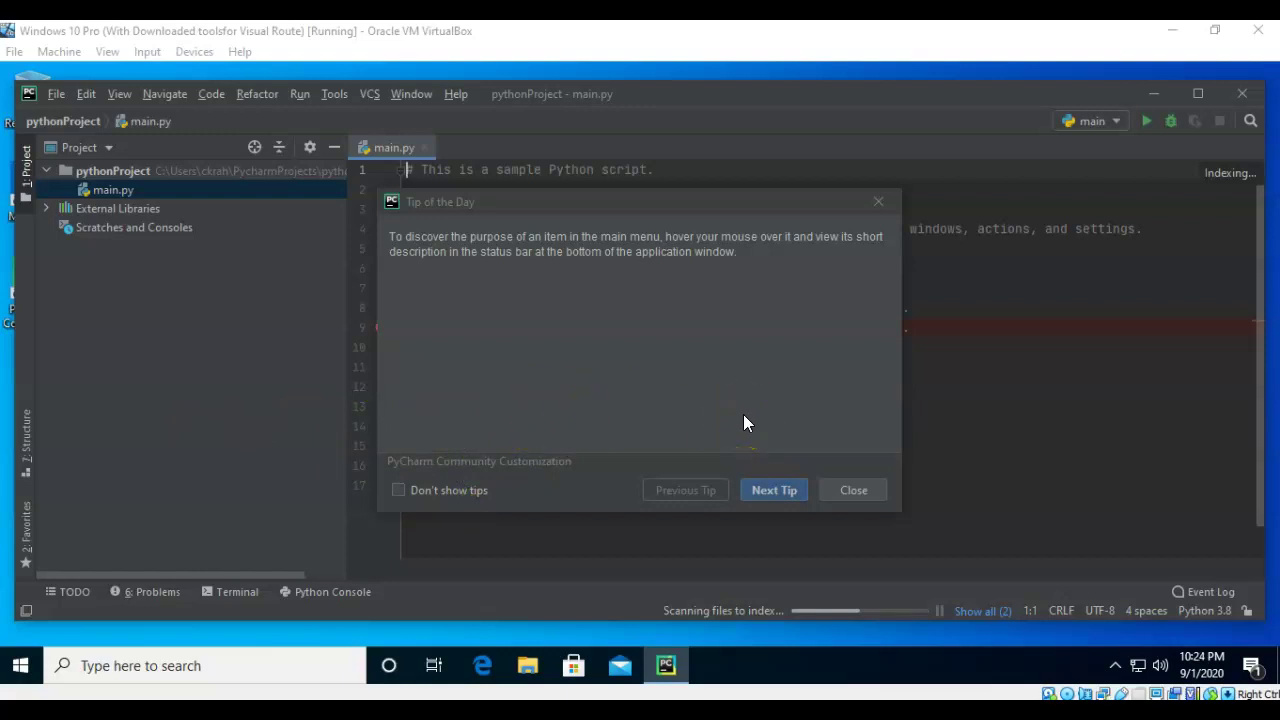
Turn off the daily tips, close the Tip of the Day, and check where it can be reopened in Help
{"action": "left_click", "coordinate": [398, 491]}
{"action": "left_click", "coordinate": [853, 491]}
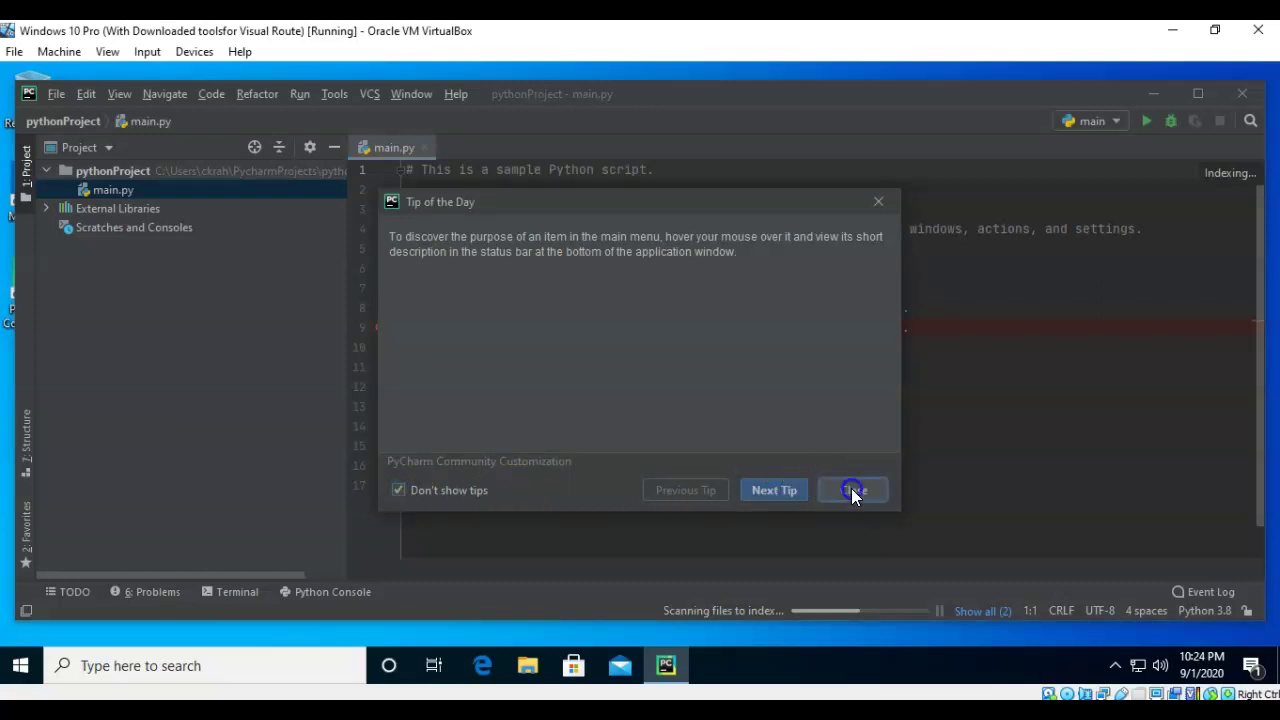
{"action": "left_click", "coordinate": [456, 94]}
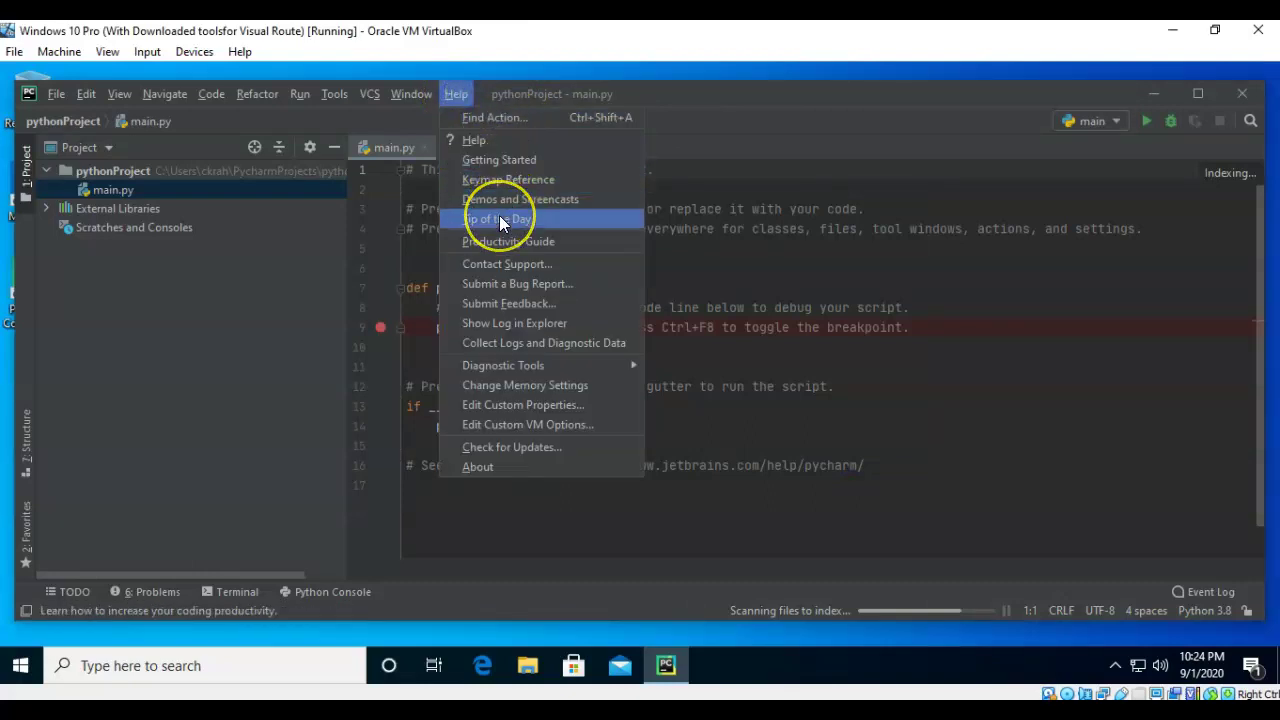
{"action": "left_click", "coordinate": [711, 126]}
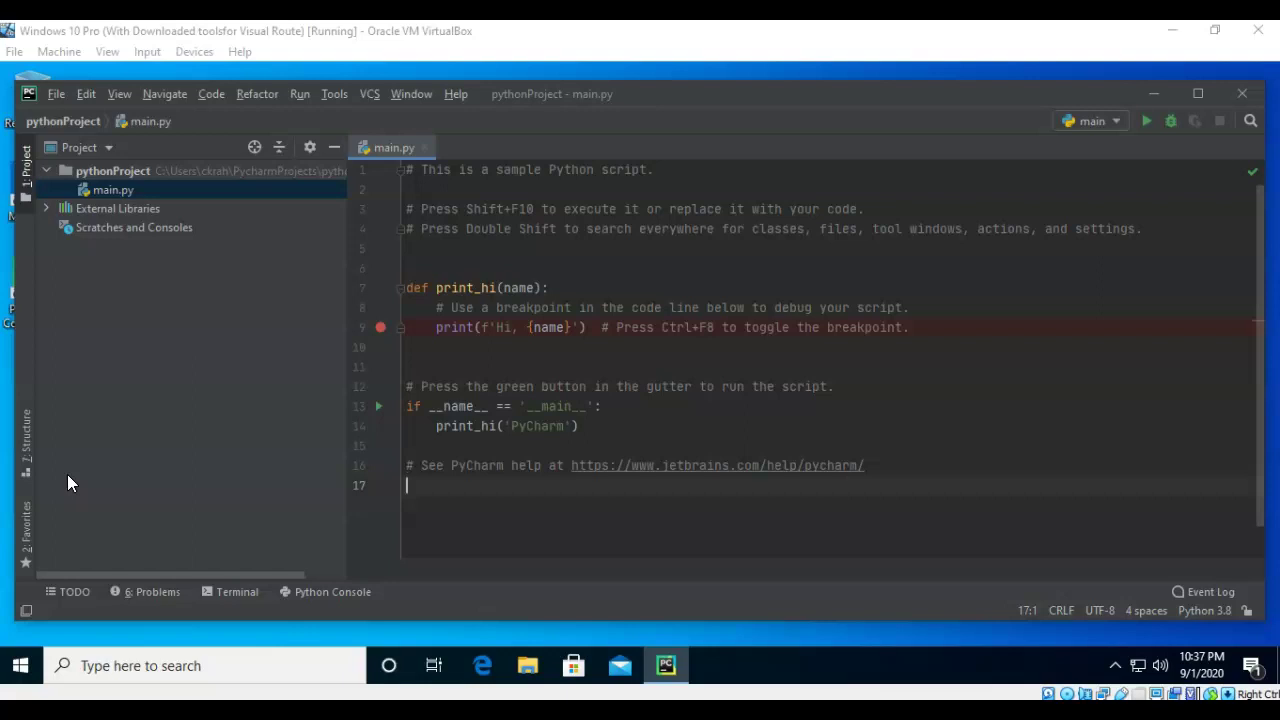
Set Python 3.8 as the Python interpreter in the settings for new projects and apply the change
{"action": "left_click", "coordinate": [55, 95]}
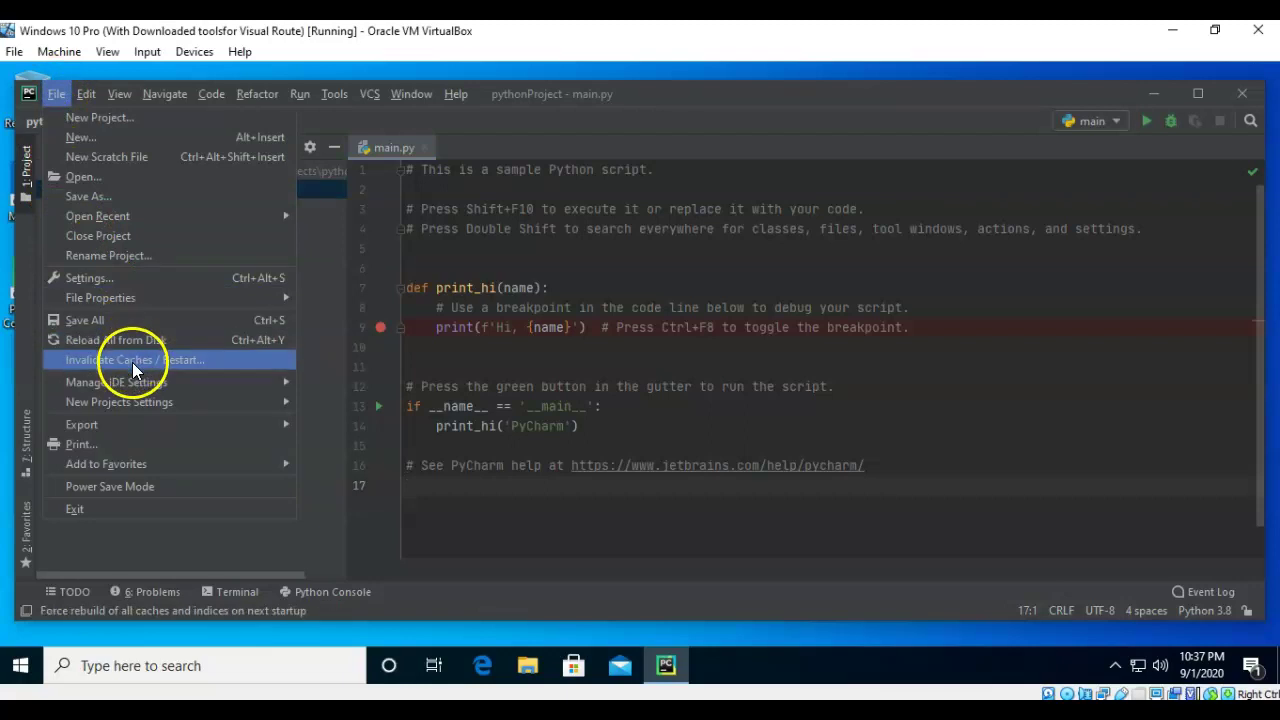
{"action": "mouse_move", "coordinate": [132, 400]}
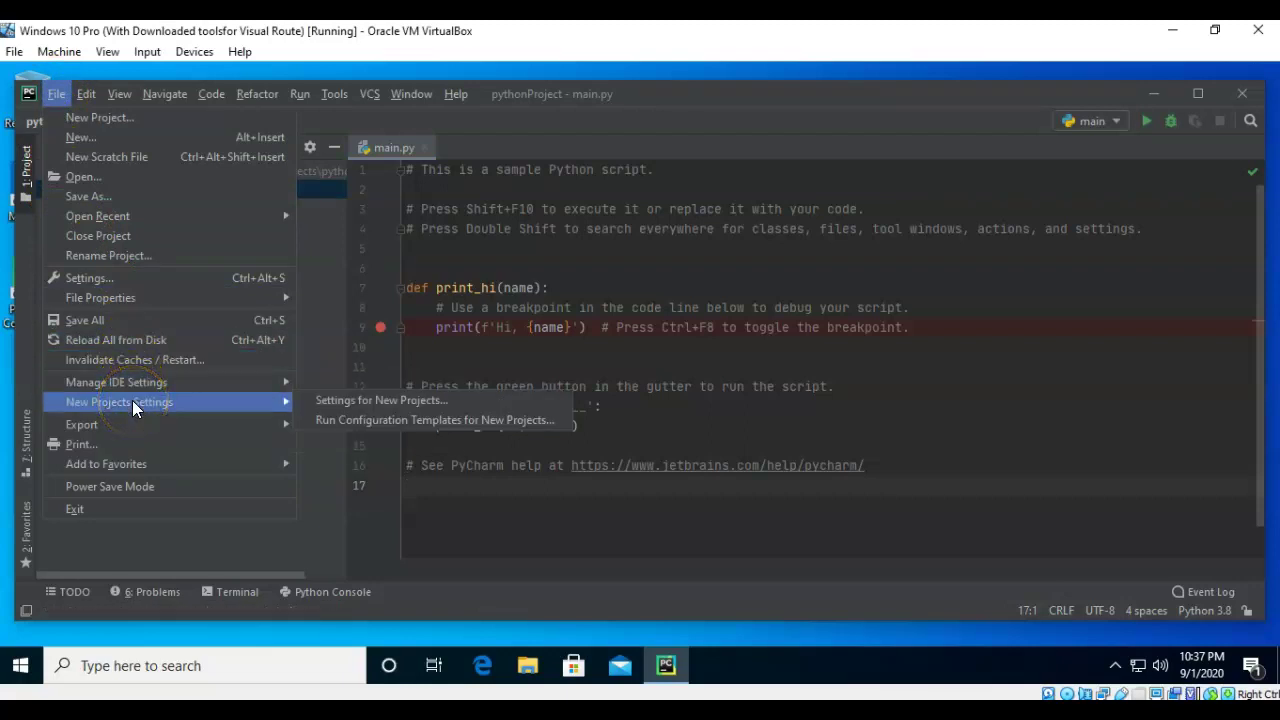
{"action": "left_click", "coordinate": [366, 400]}
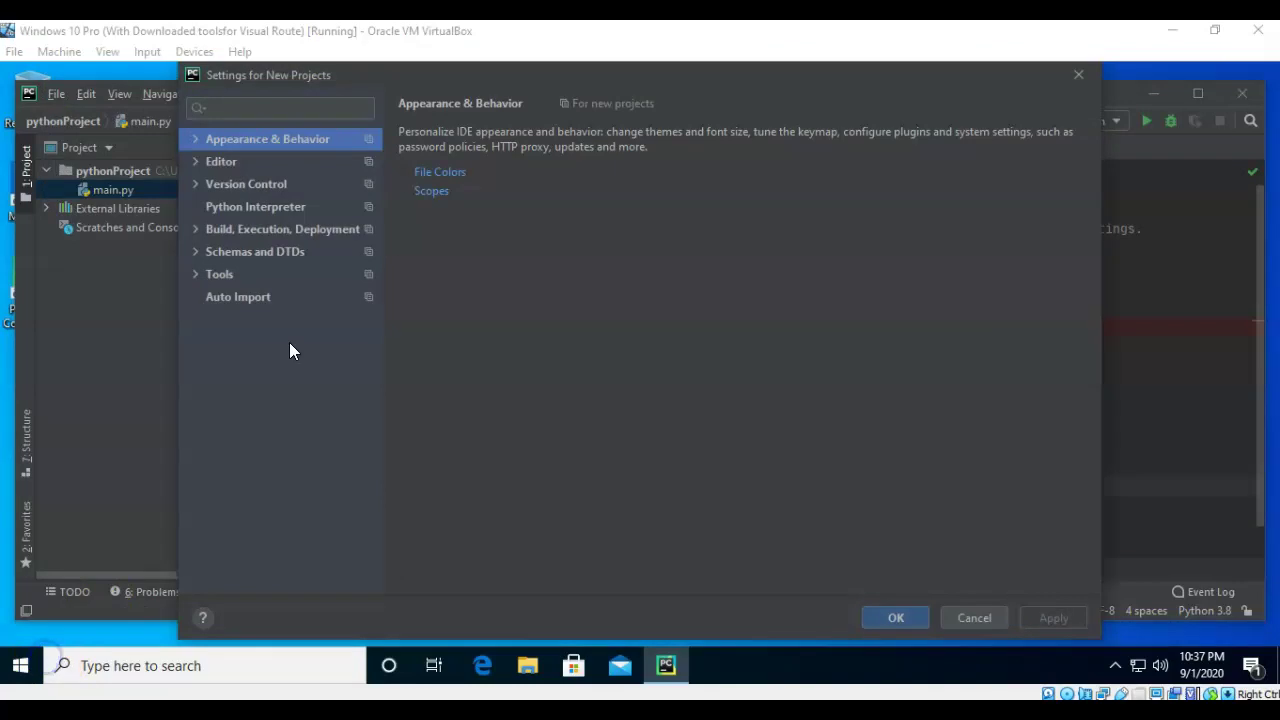
{"action": "left_click", "coordinate": [270, 207]}
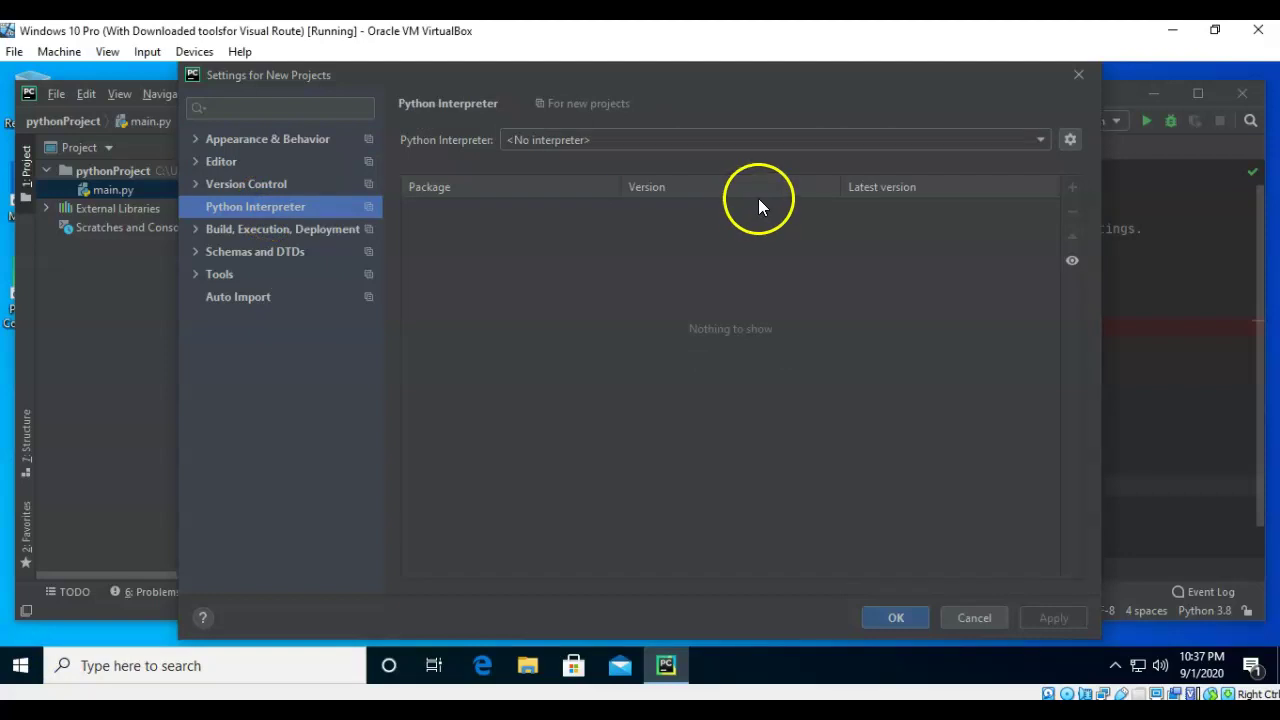
{"action": "left_click", "coordinate": [1038, 141]}
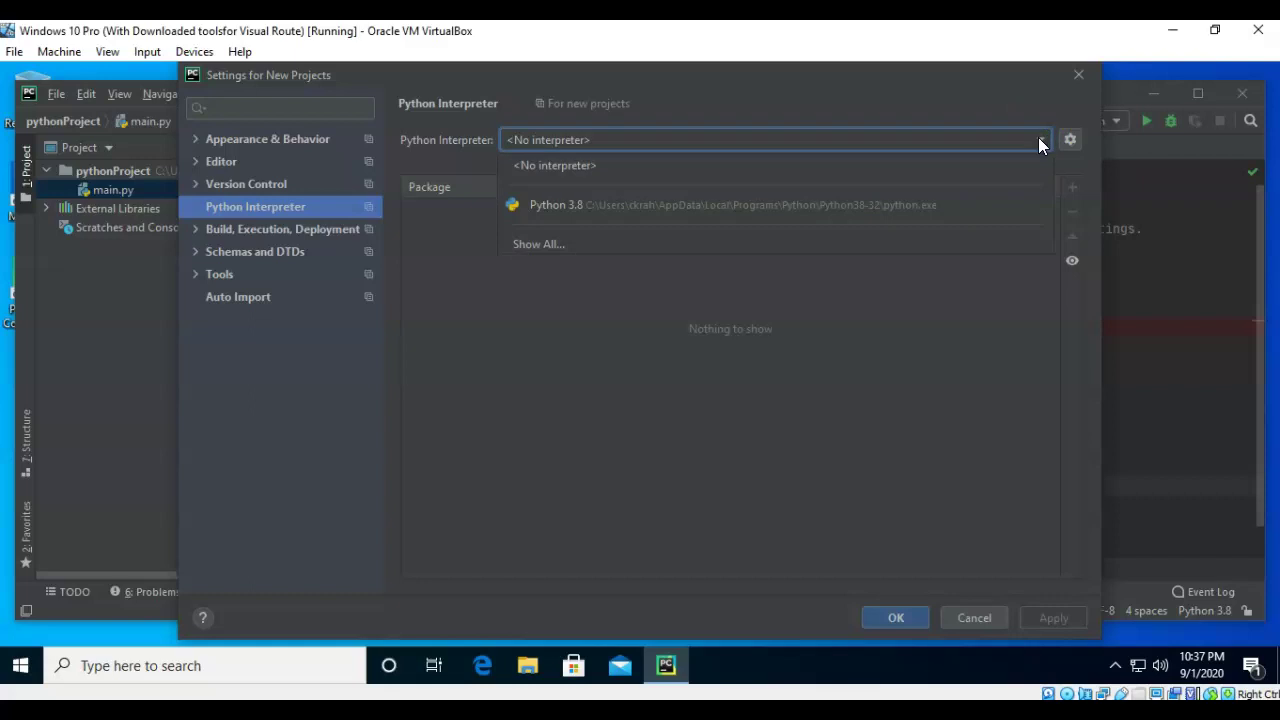
{"action": "left_click", "coordinate": [755, 208]}
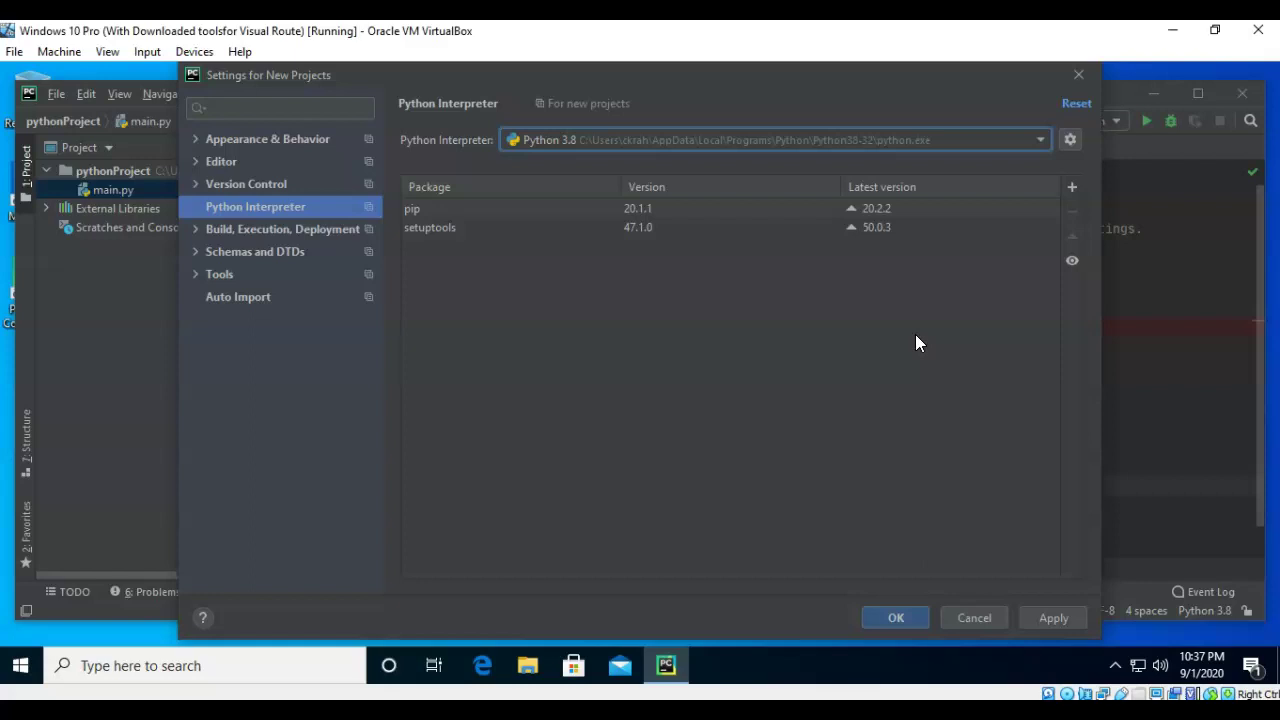
{"action": "left_click", "coordinate": [1058, 617]}
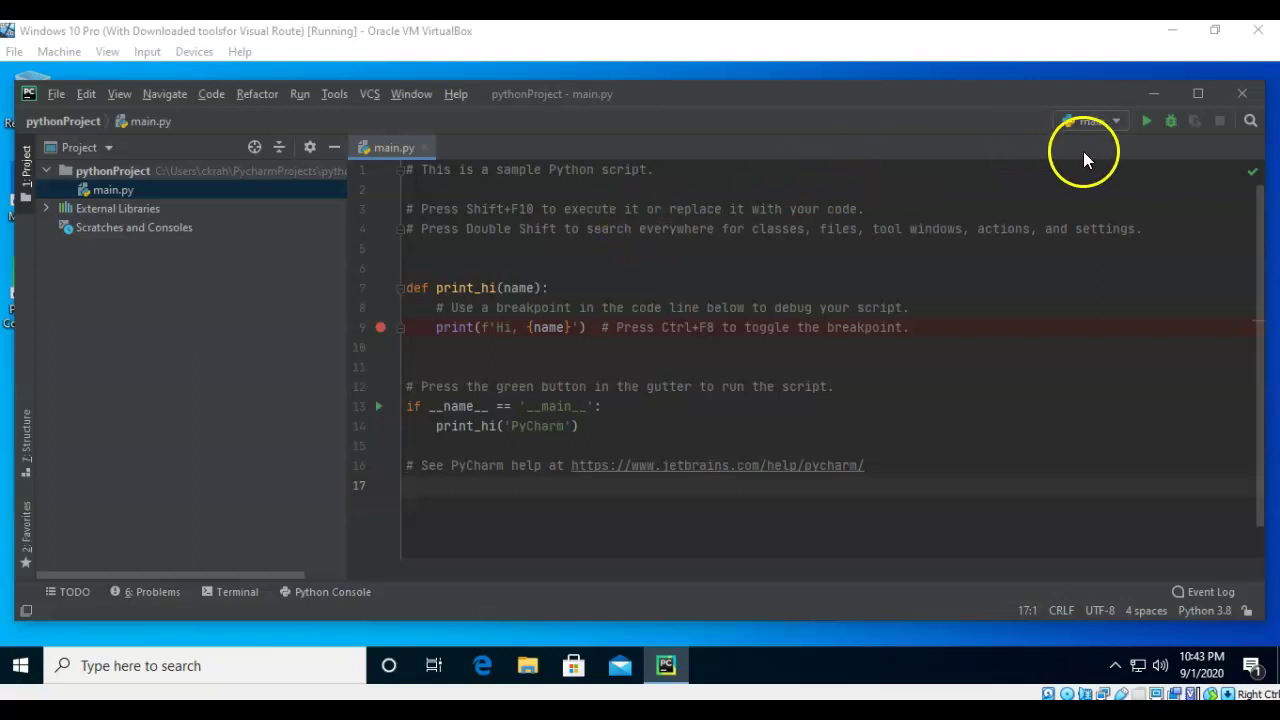
Run the main.py sample script and highlight the greeting line in its output
{"action": "left_click", "coordinate": [1145, 122]}
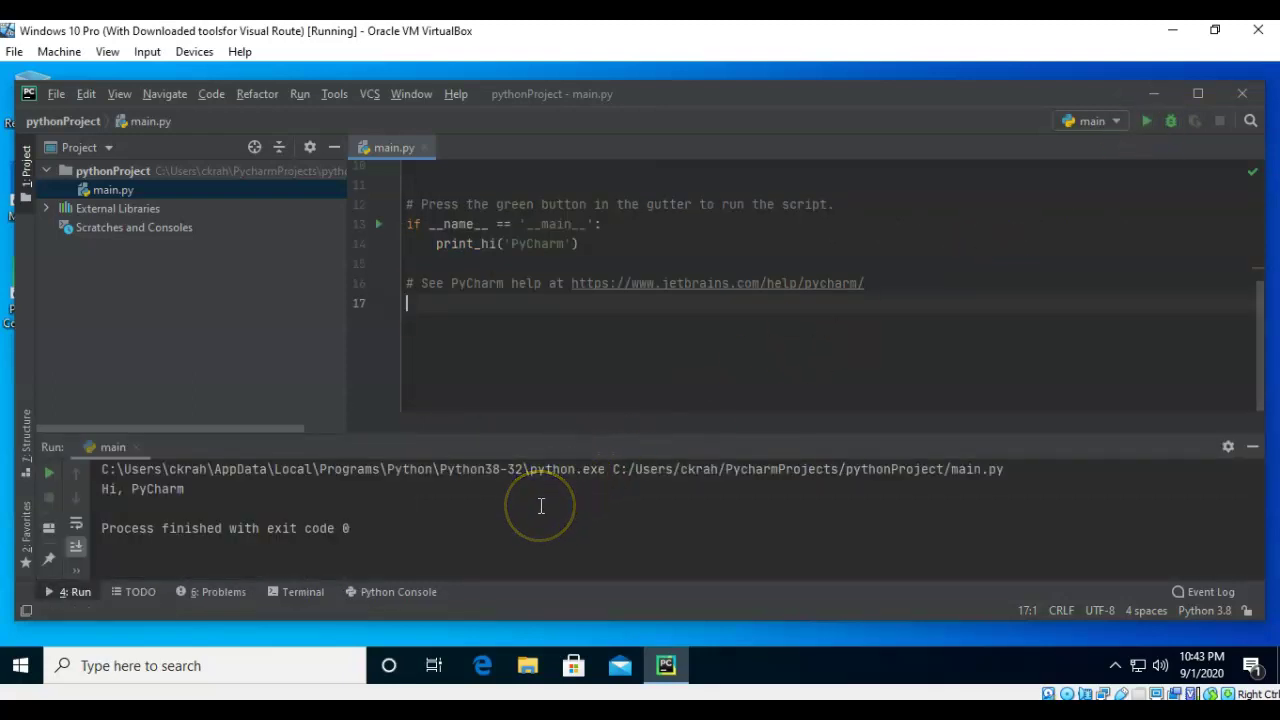
{"action": "left_click_drag", "start_coordinate": [184, 489], "coordinate": [85, 489]}
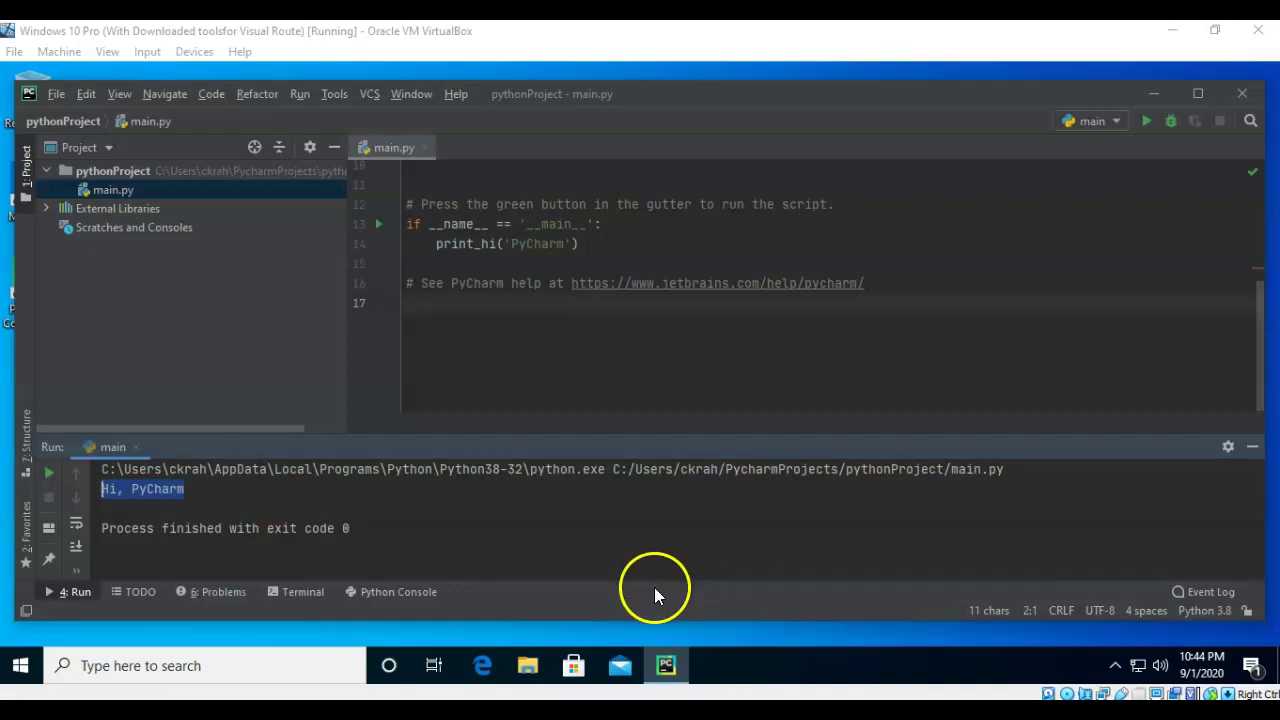
In File Explorer, open the pythonProject folder inside PycharmProjects in the current user's profile on Local Disk (C:)
{"action": "left_click", "coordinate": [527, 672]}
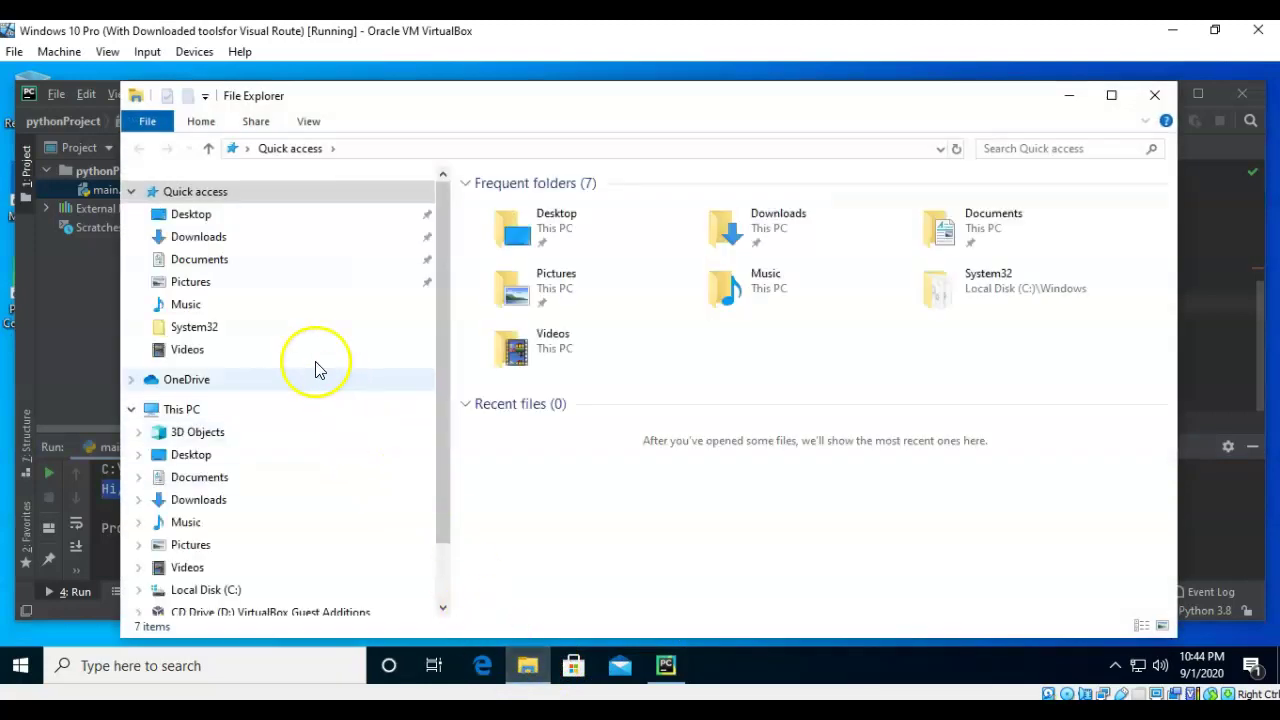
{"action": "scroll", "coordinate": [288, 450], "scroll_direction": "down", "scroll_amount": 1}
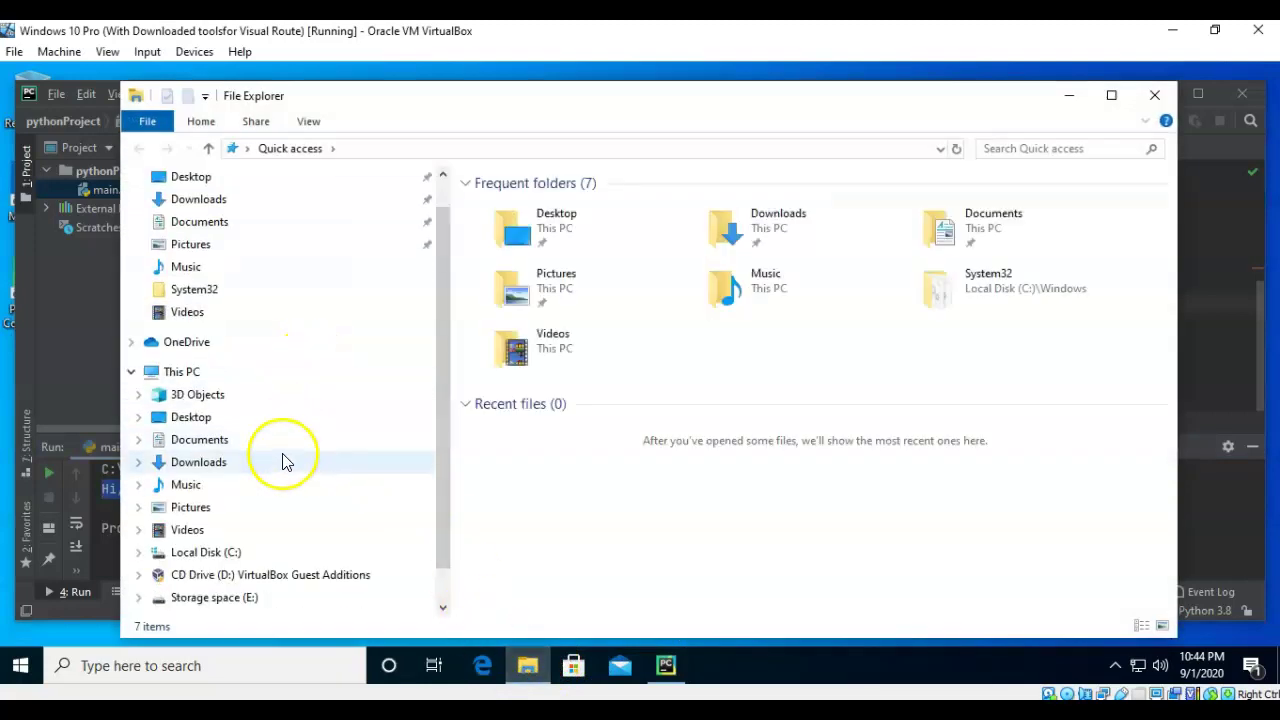
{"action": "left_click", "coordinate": [204, 556]}
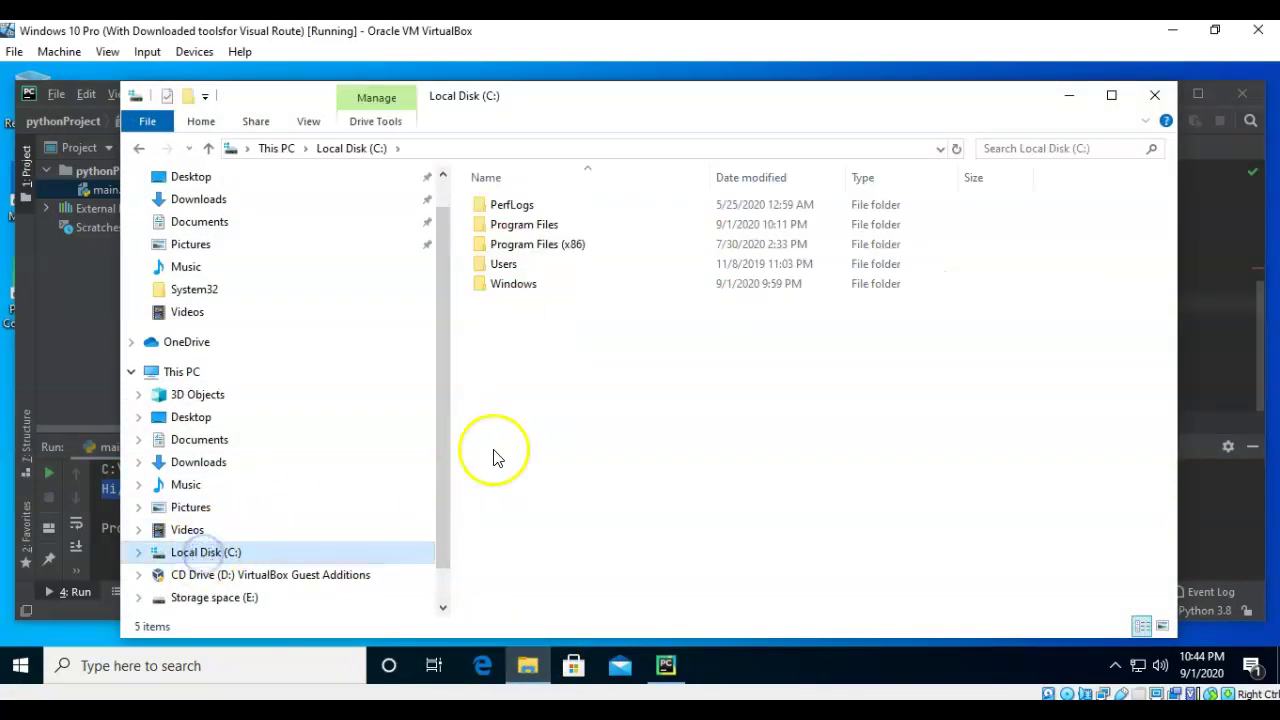
{"action": "double_click", "coordinate": [505, 266]}
{"action": "left_click", "coordinate": [521, 268]}
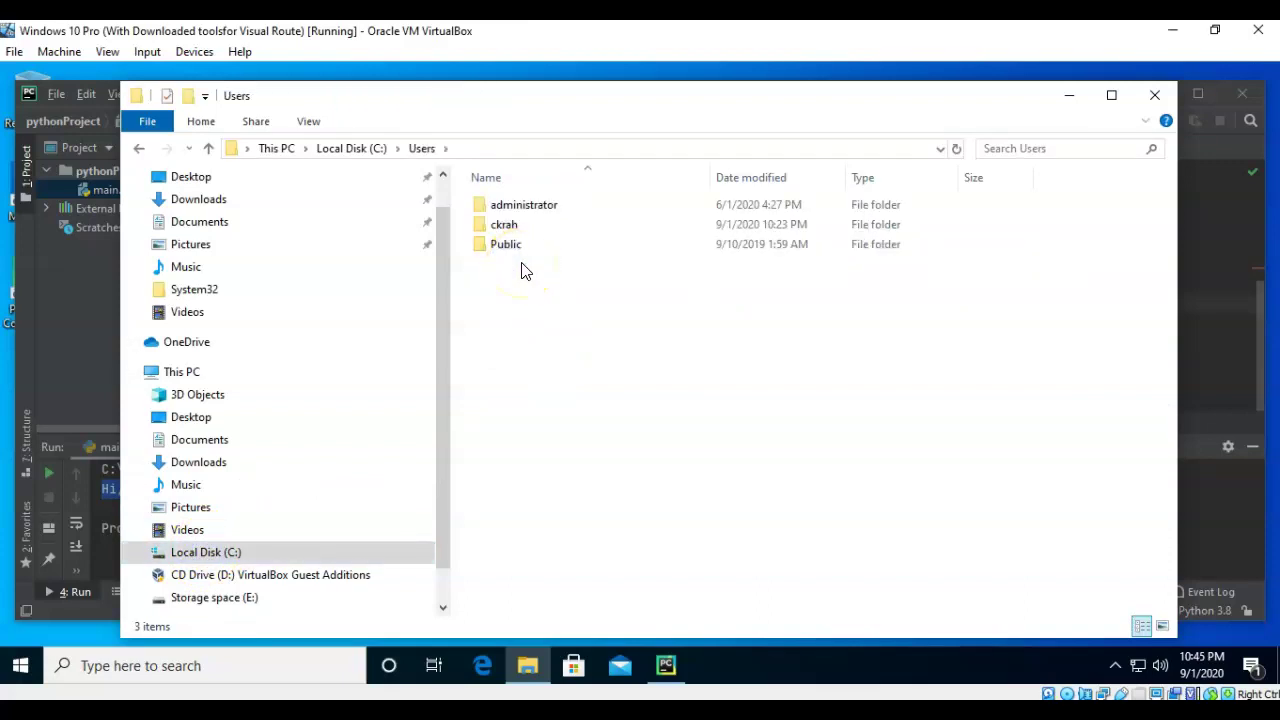
{"action": "left_click", "coordinate": [510, 230]}
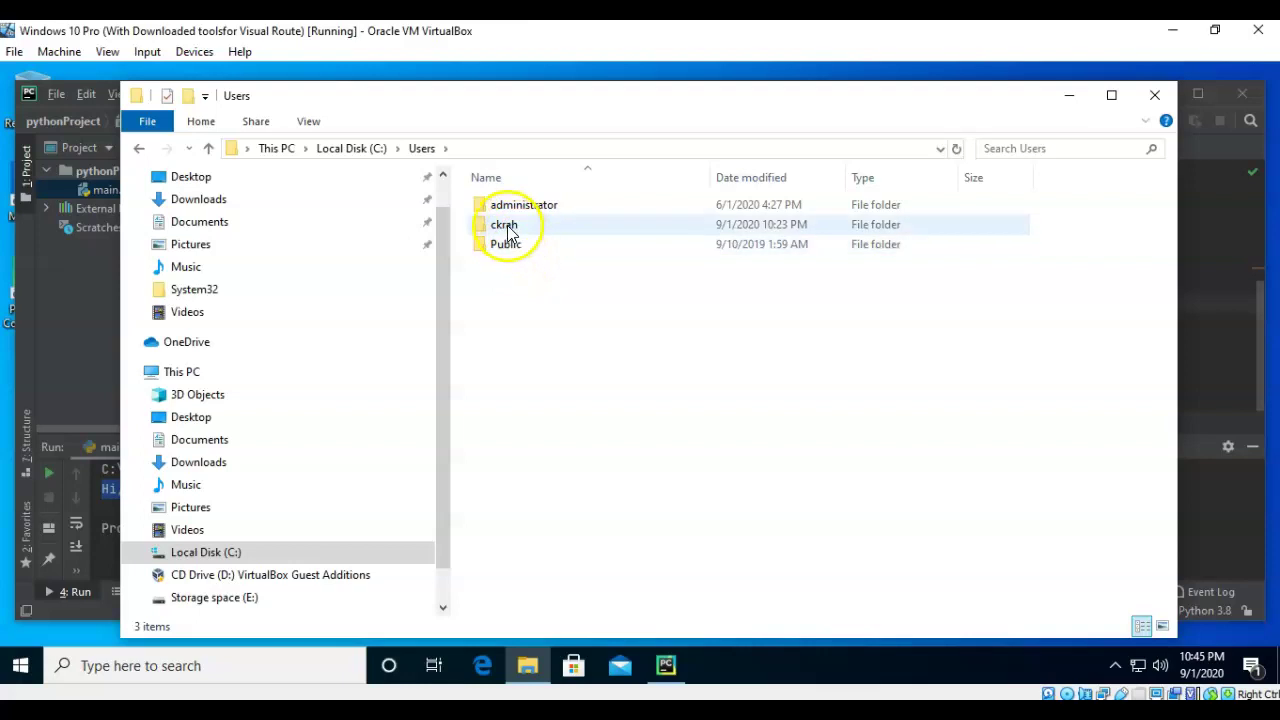
{"action": "double_click", "coordinate": [510, 230]}
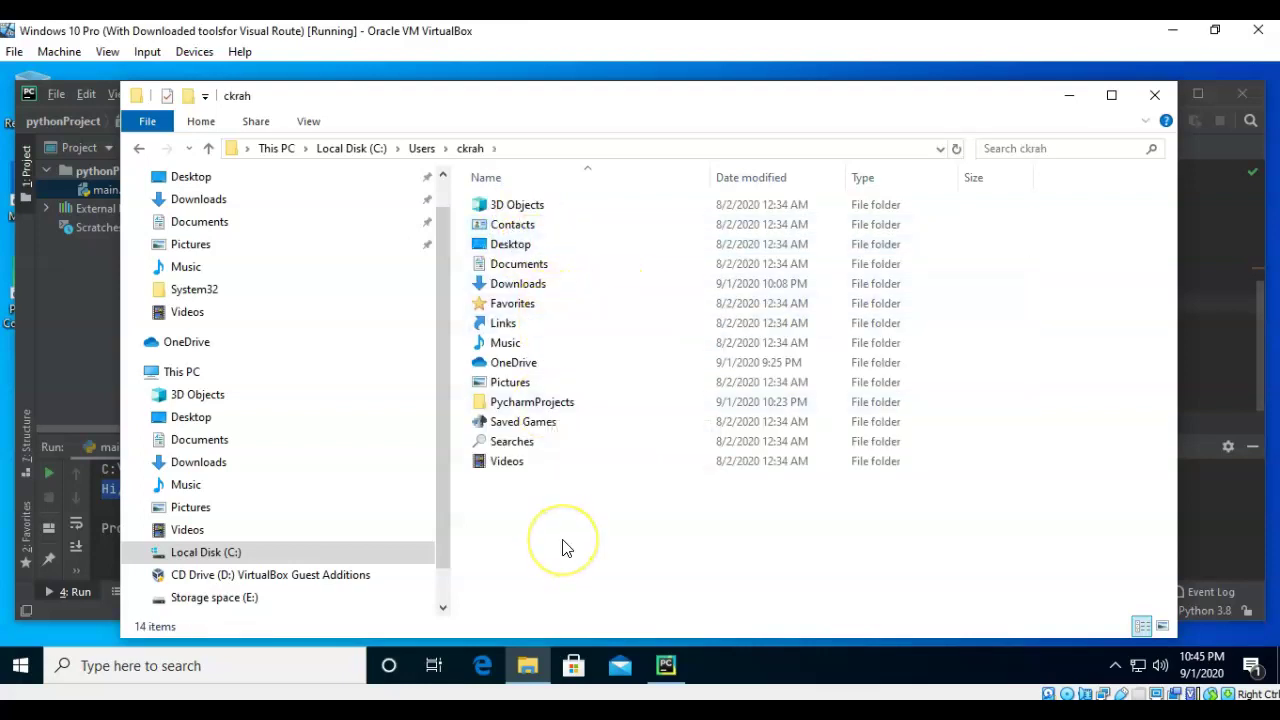
{"action": "double_click", "coordinate": [546, 405]}
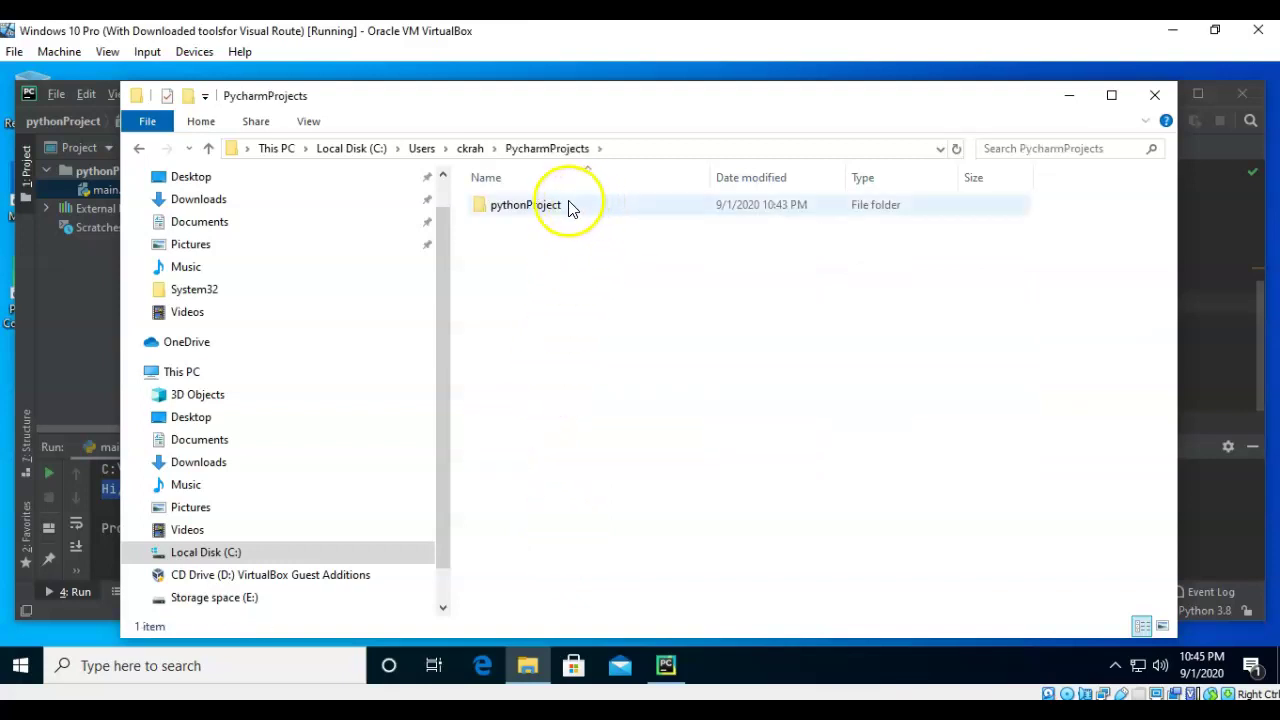
{"action": "double_click", "coordinate": [516, 213]}
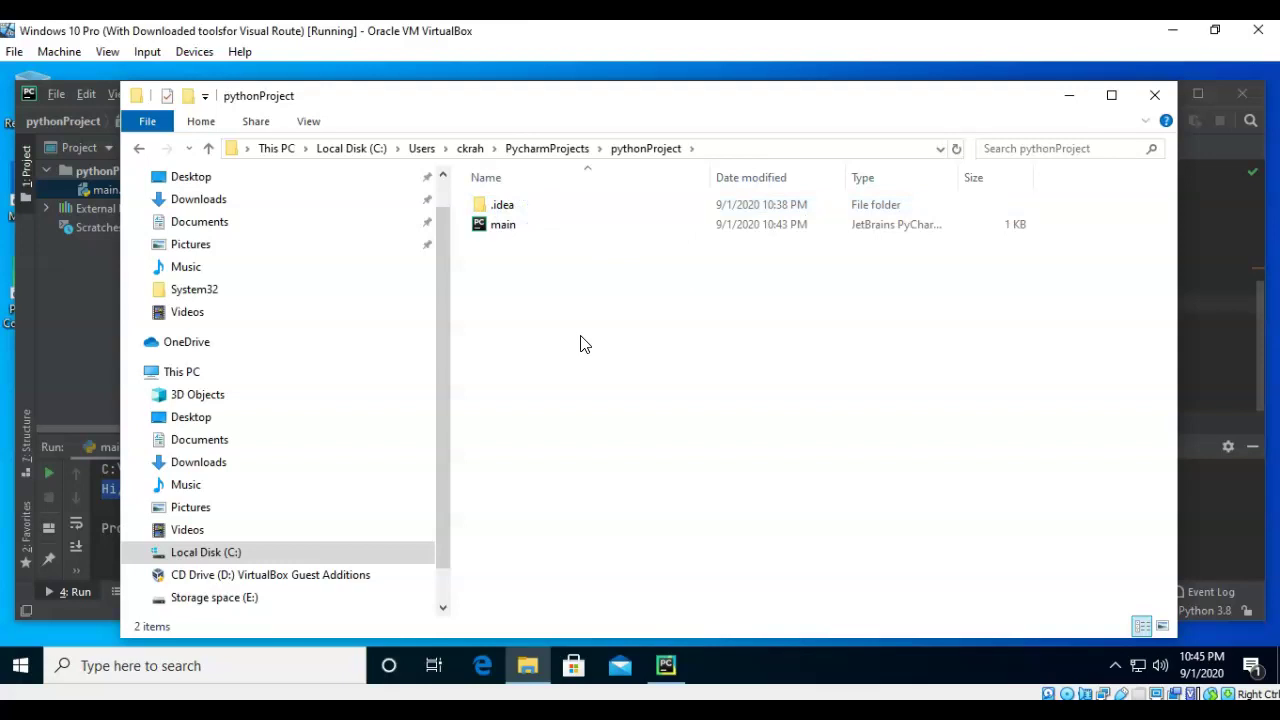
Show file name extensions for the files in the pythonProject folder
{"action": "left_click", "coordinate": [512, 230]}
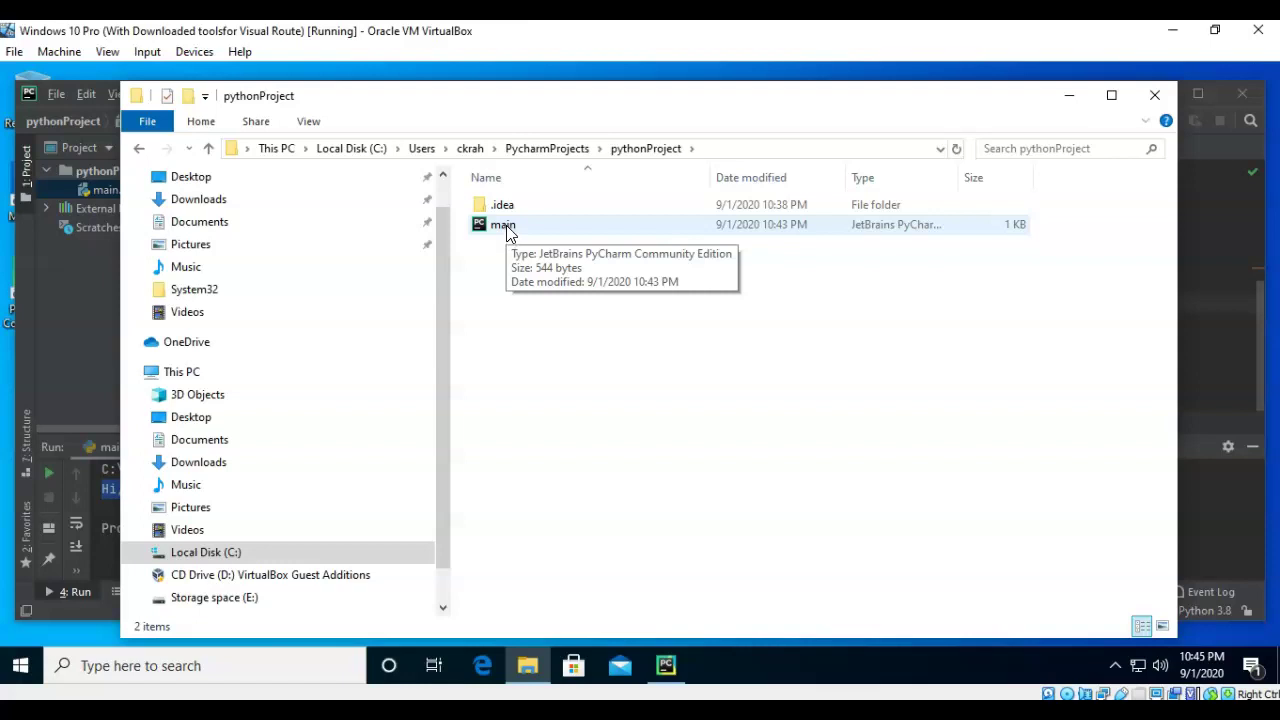
{"action": "left_click", "coordinate": [312, 122]}
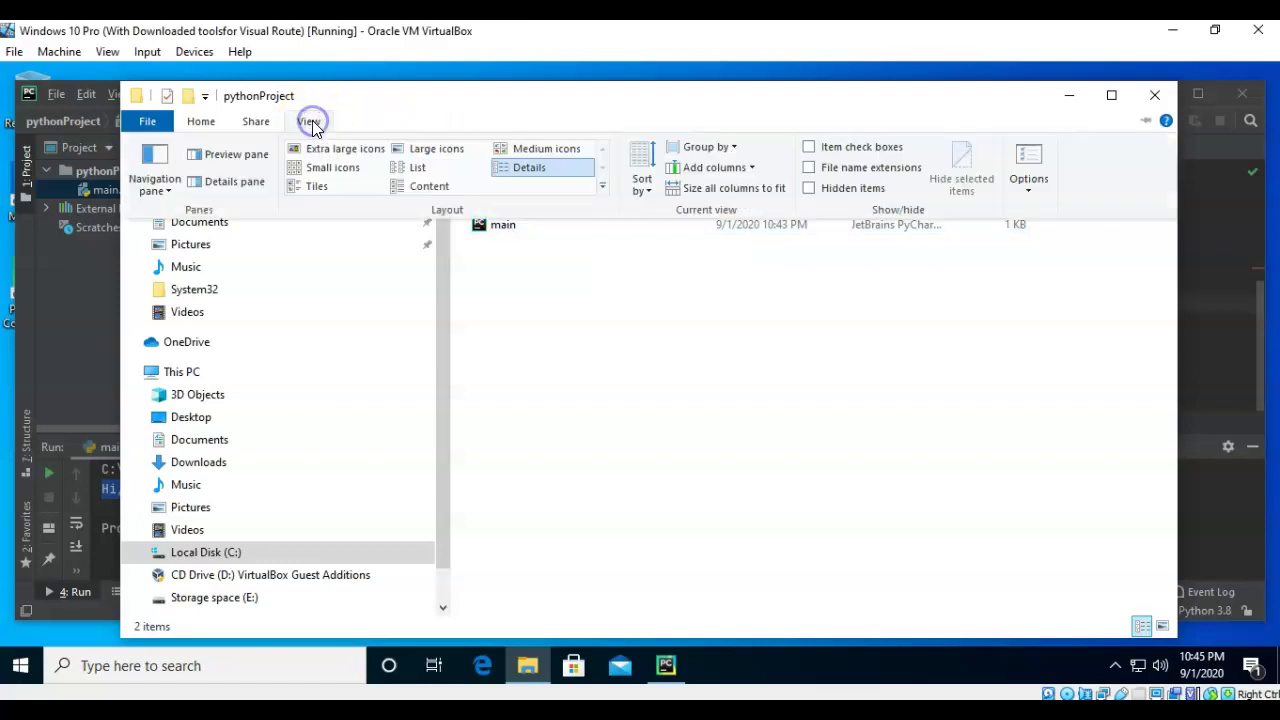
{"action": "left_click", "coordinate": [810, 168]}
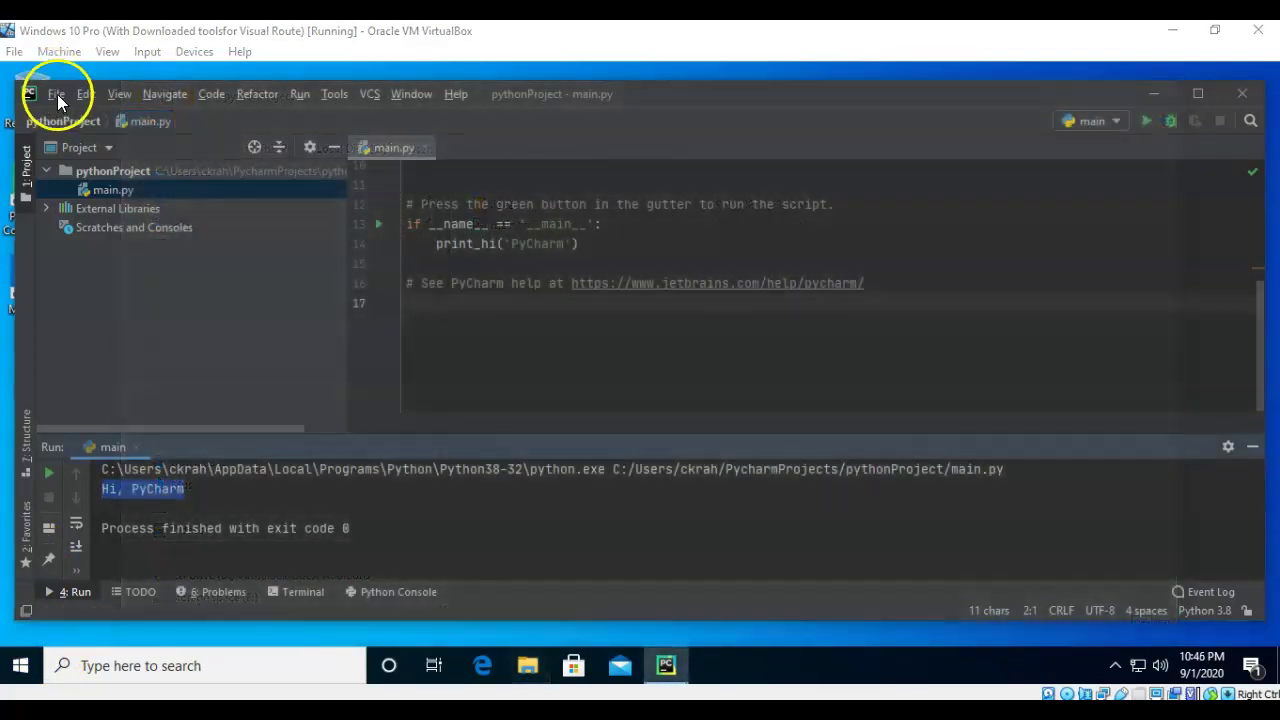
Close pythonProject and check its welcome-screen options for opening it or removing it from the list
{"action": "left_click", "coordinate": [57, 94]}
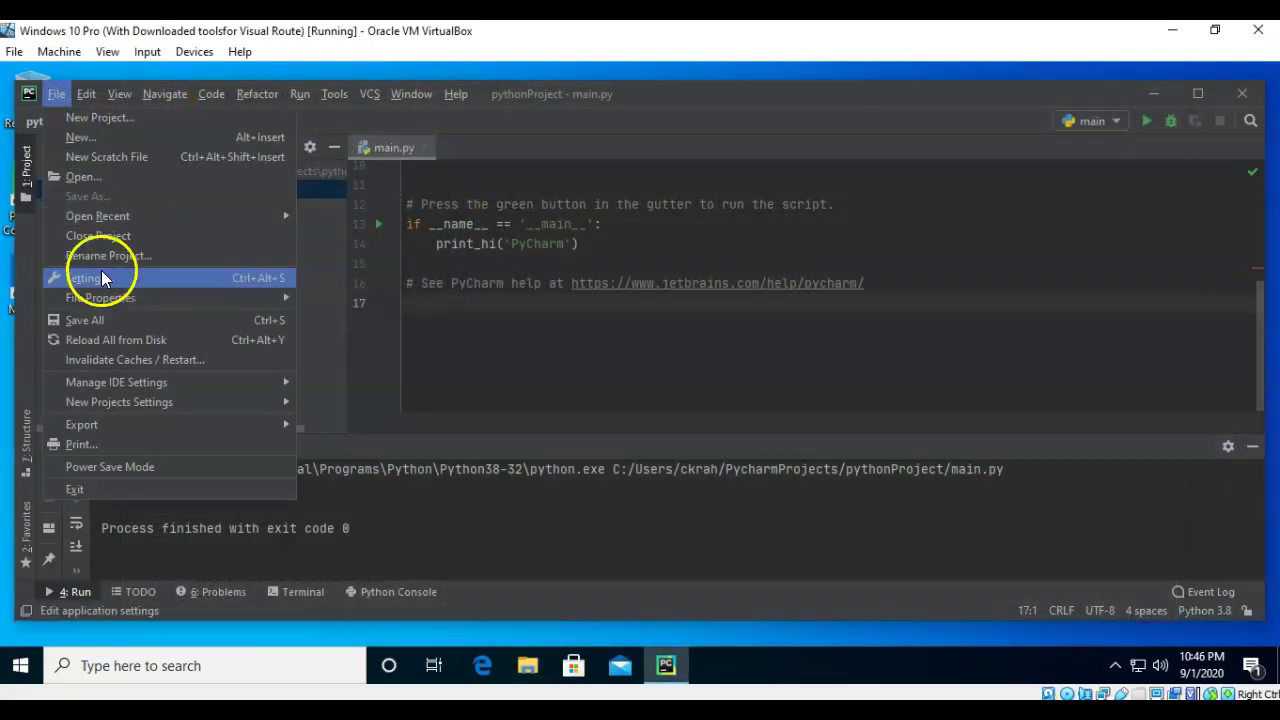
{"action": "left_click", "coordinate": [100, 236]}
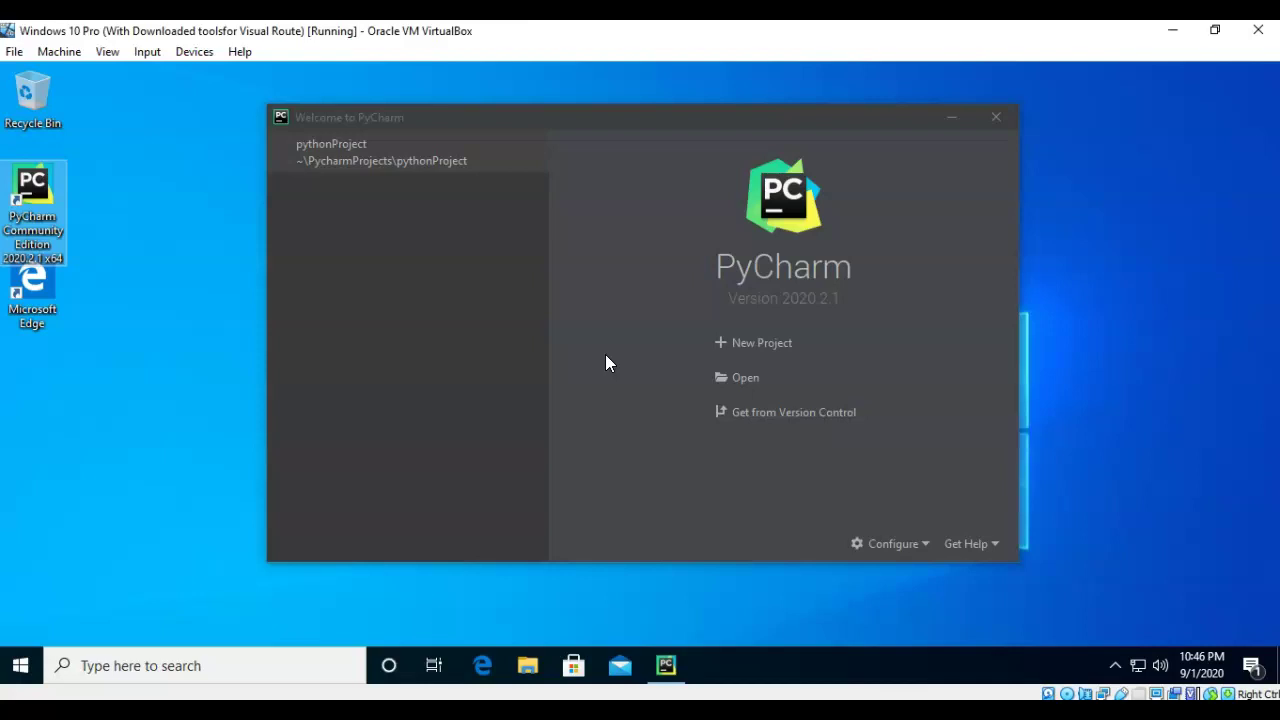
{"action": "right_click", "coordinate": [366, 154]}
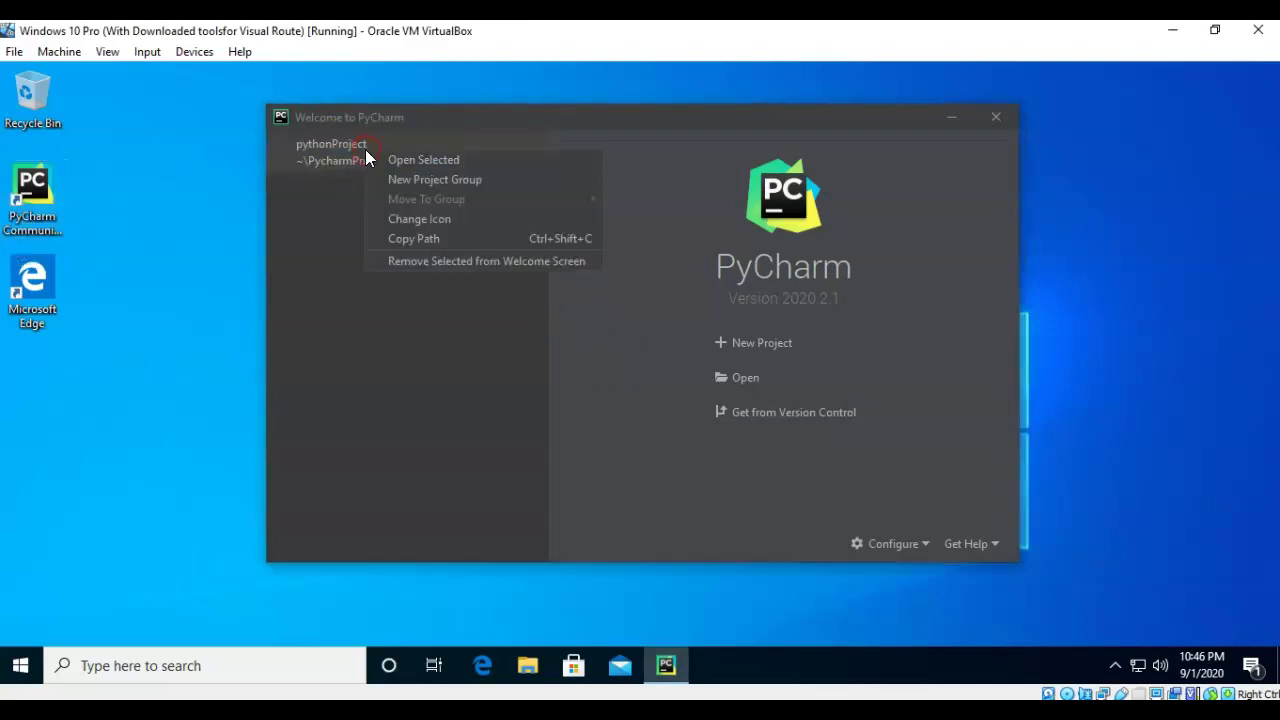
{"action": "left_click", "coordinate": [429, 163]}
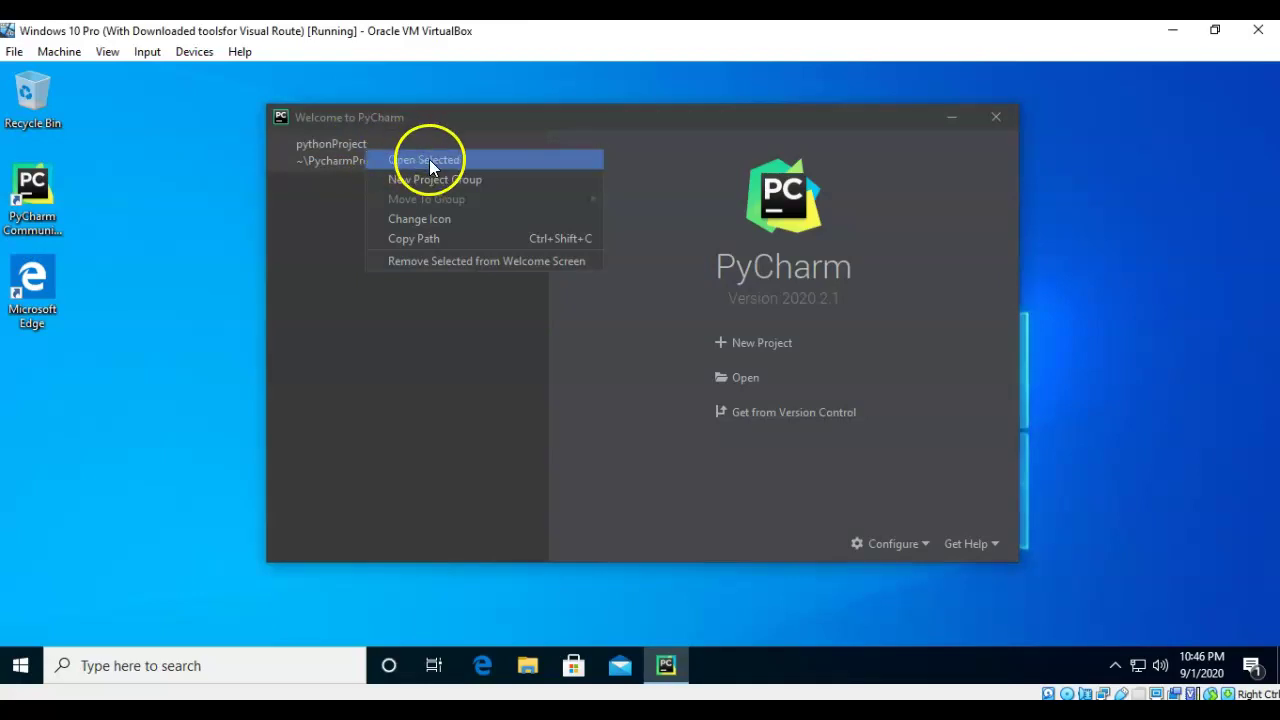
{"action": "left_click", "coordinate": [439, 262]}
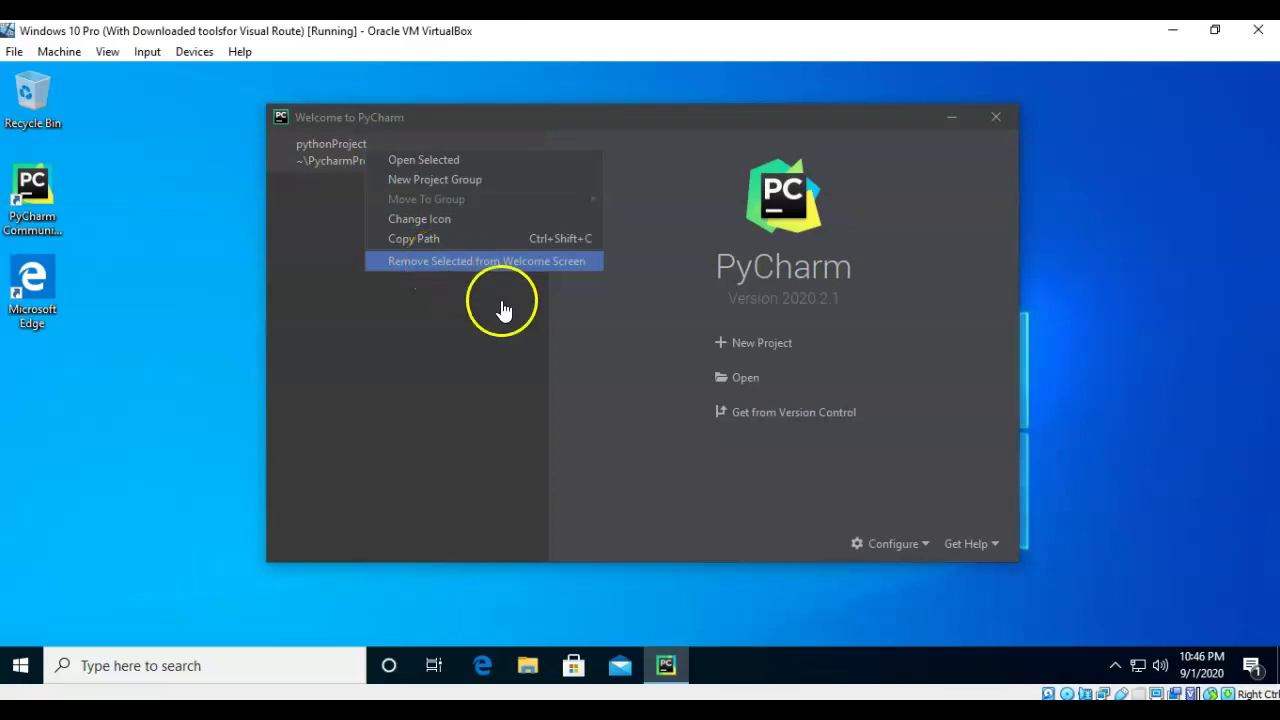
Create a new project named My First Project in PycharmProjects with Python 3.8 and without the main.py welcome script
{"action": "left_click", "coordinate": [780, 350]}
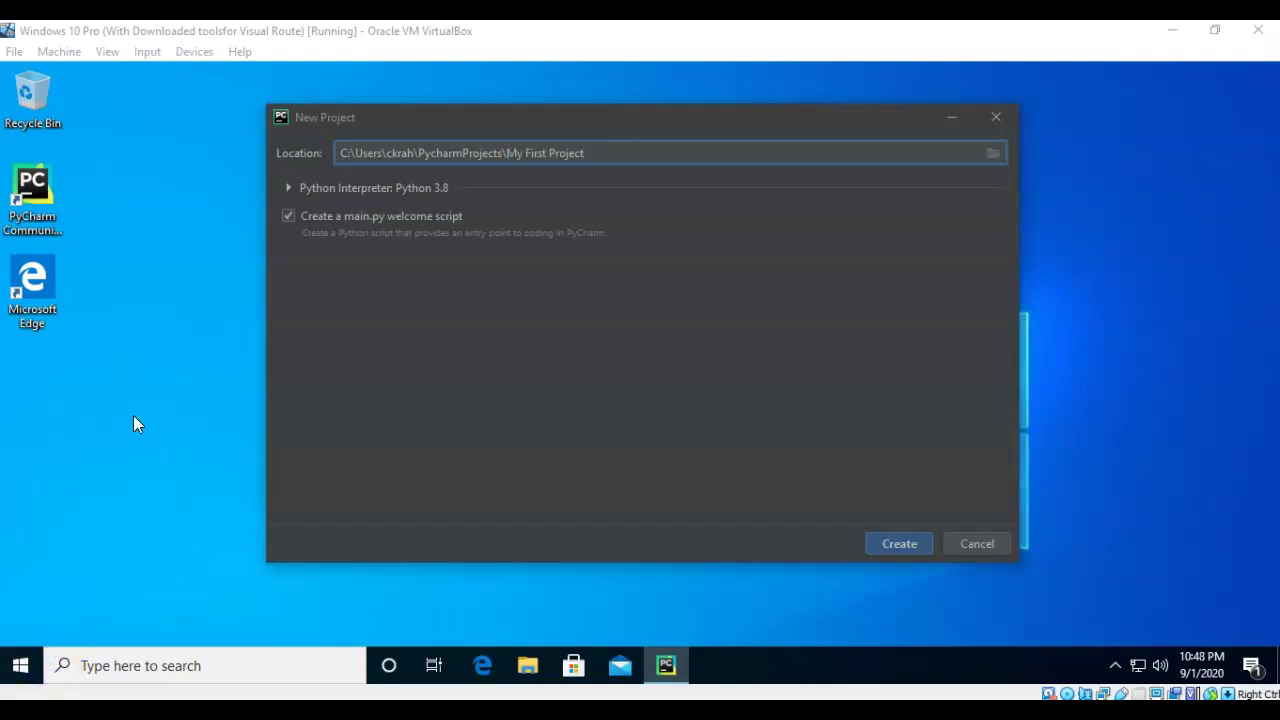
{"action": "left_click", "coordinate": [264, 312]}
{"action": "left_click", "coordinate": [289, 216]}
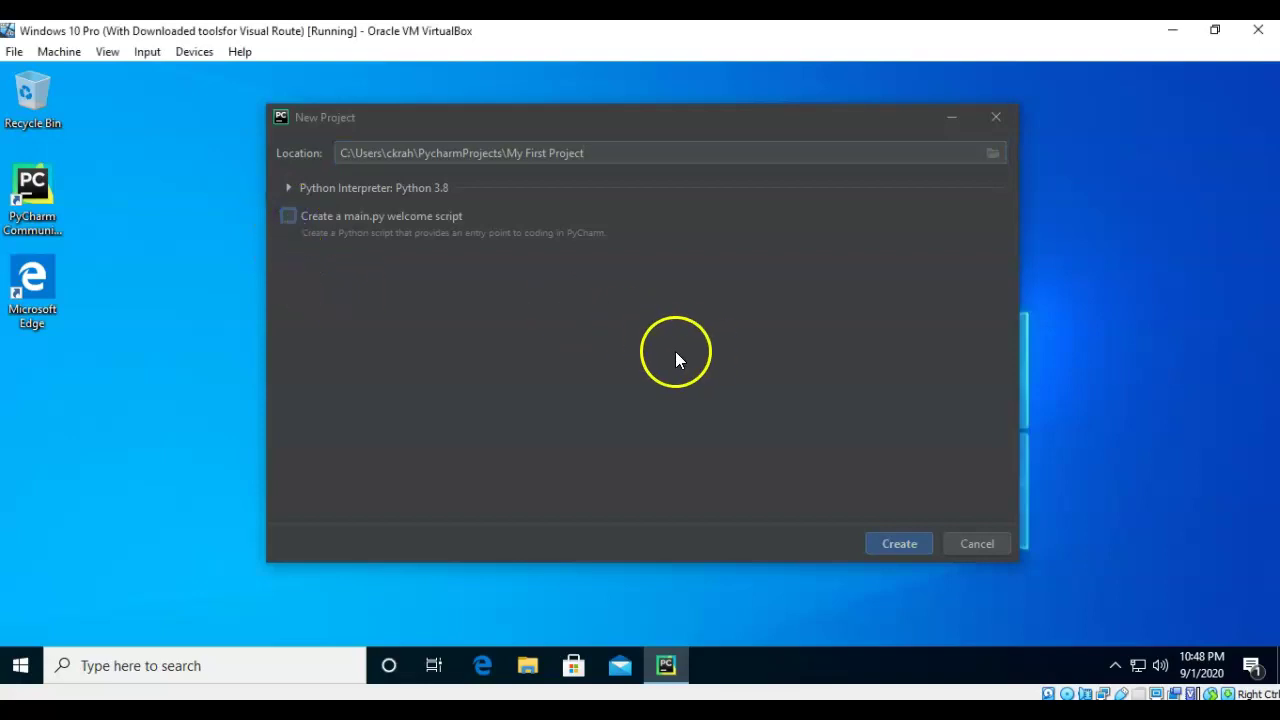
{"action": "left_click", "coordinate": [898, 544]}
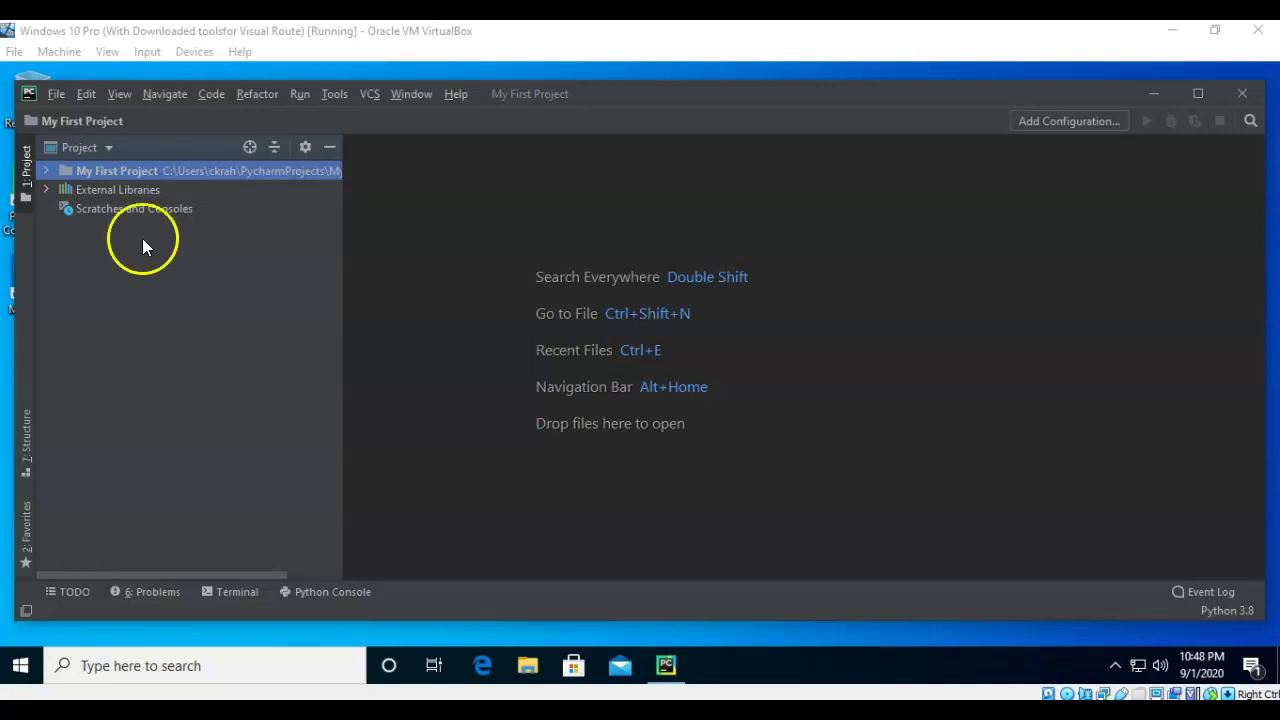
Add a new Python file named Hello World to My First Project
{"action": "left_click", "coordinate": [128, 170]}
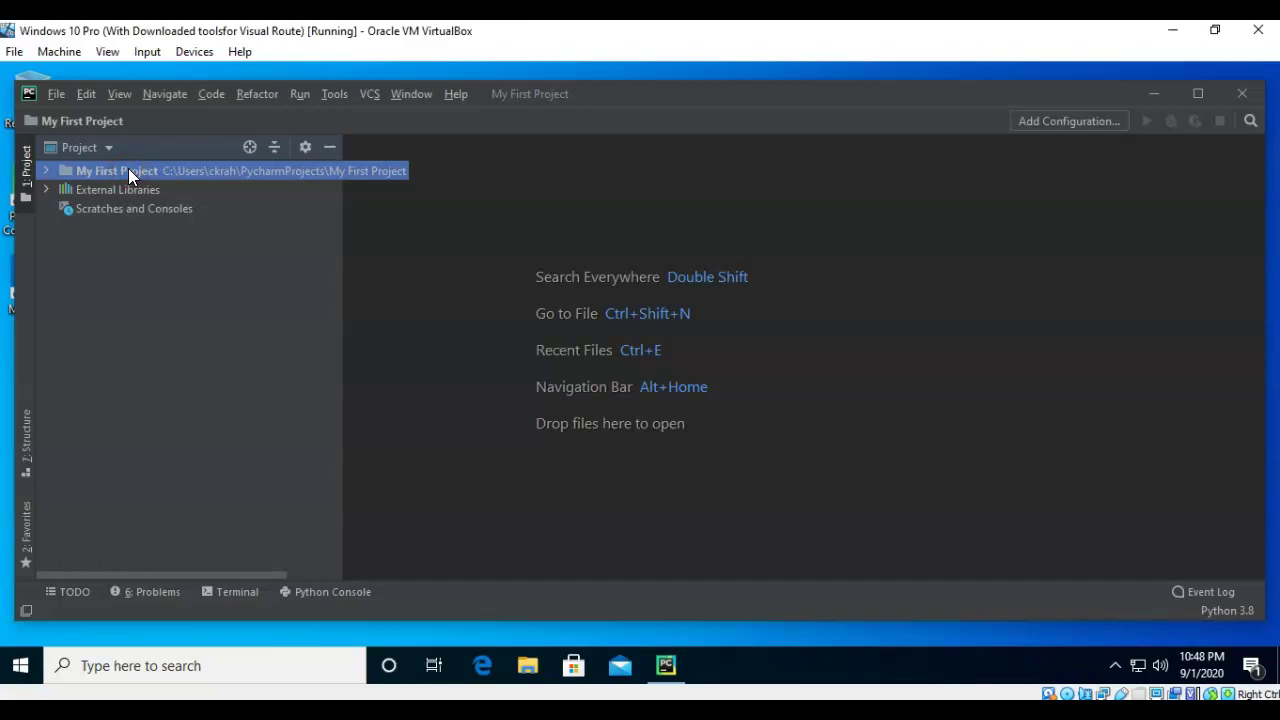
{"action": "right_click", "coordinate": [143, 169]}
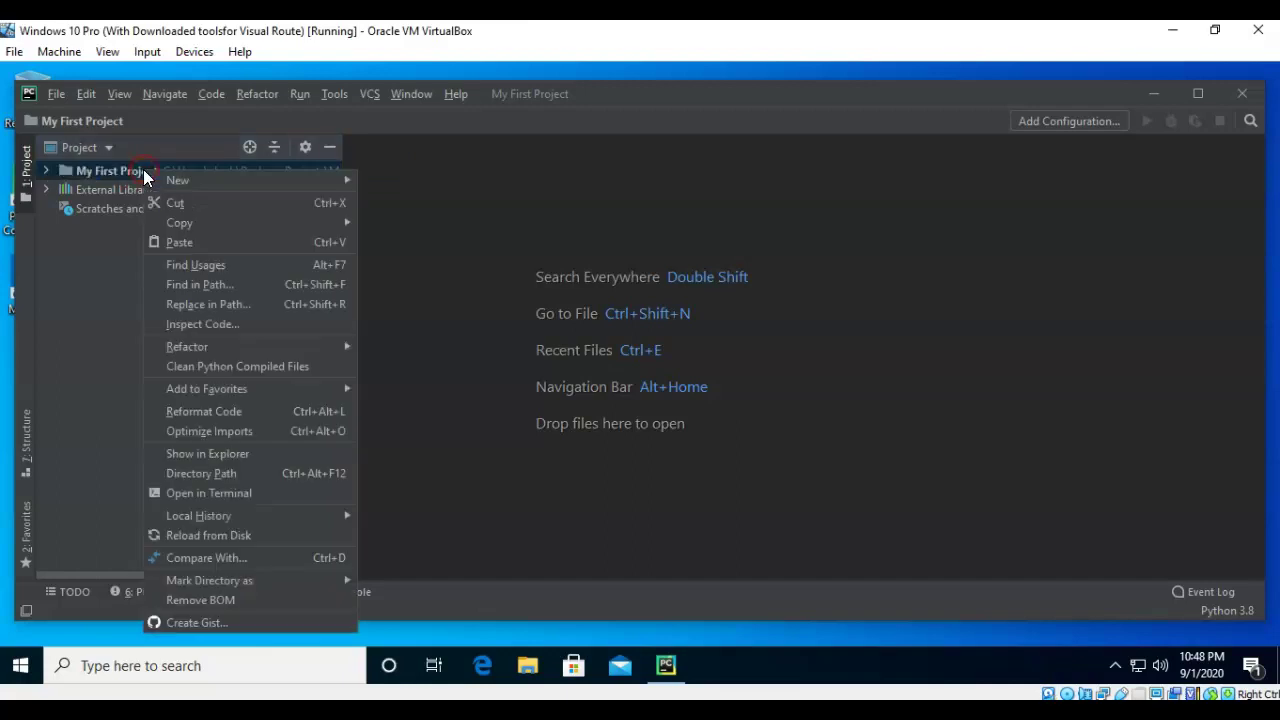
{"action": "mouse_move", "coordinate": [164, 170]}
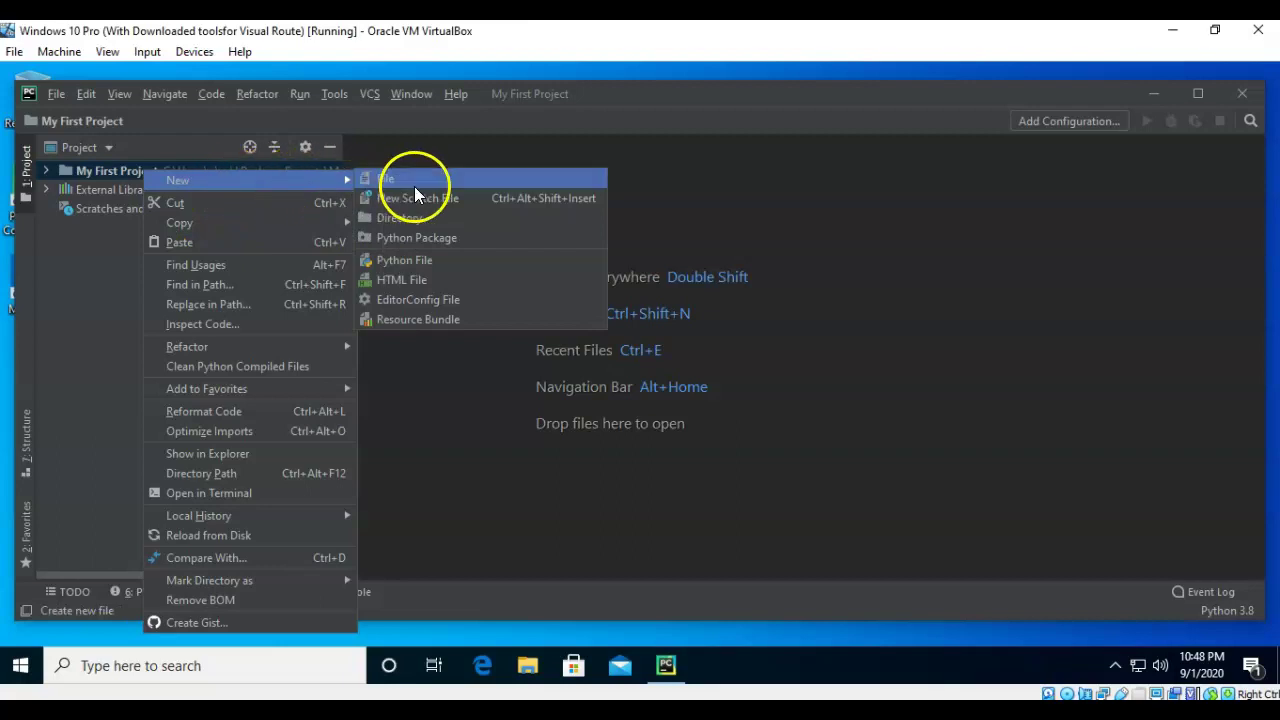
{"action": "left_click", "coordinate": [418, 261]}
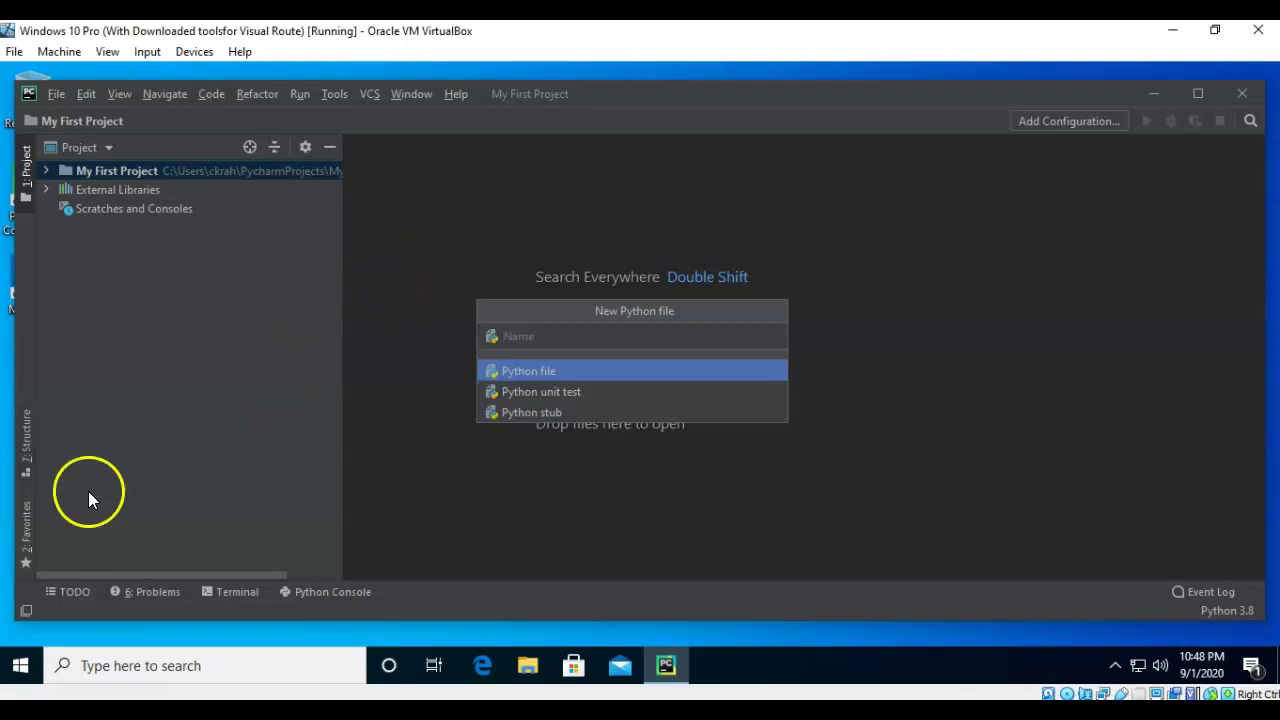
{"action": "left_click", "coordinate": [508, 336]}
{"action": "type", "text": "Hello World"}
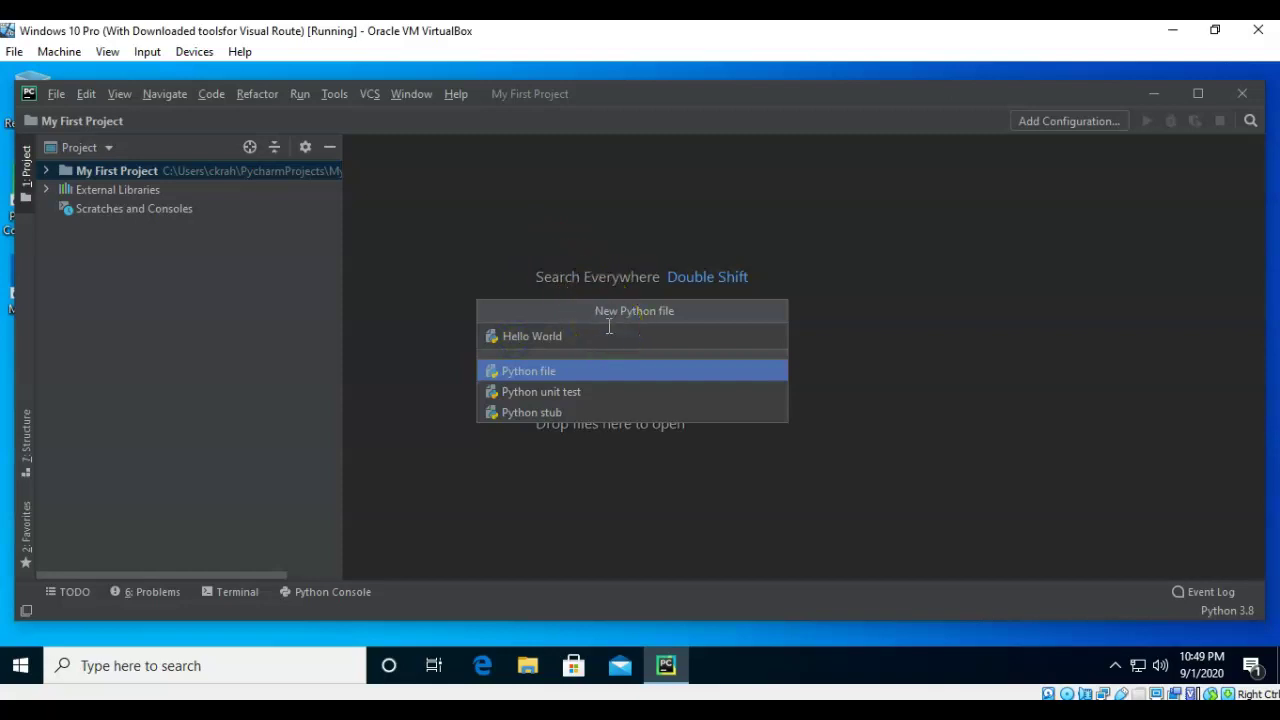
{"action": "key", "text": "Return"}
Run the blank Hello World script from the editor
{"action": "left_click", "coordinate": [621, 200]}
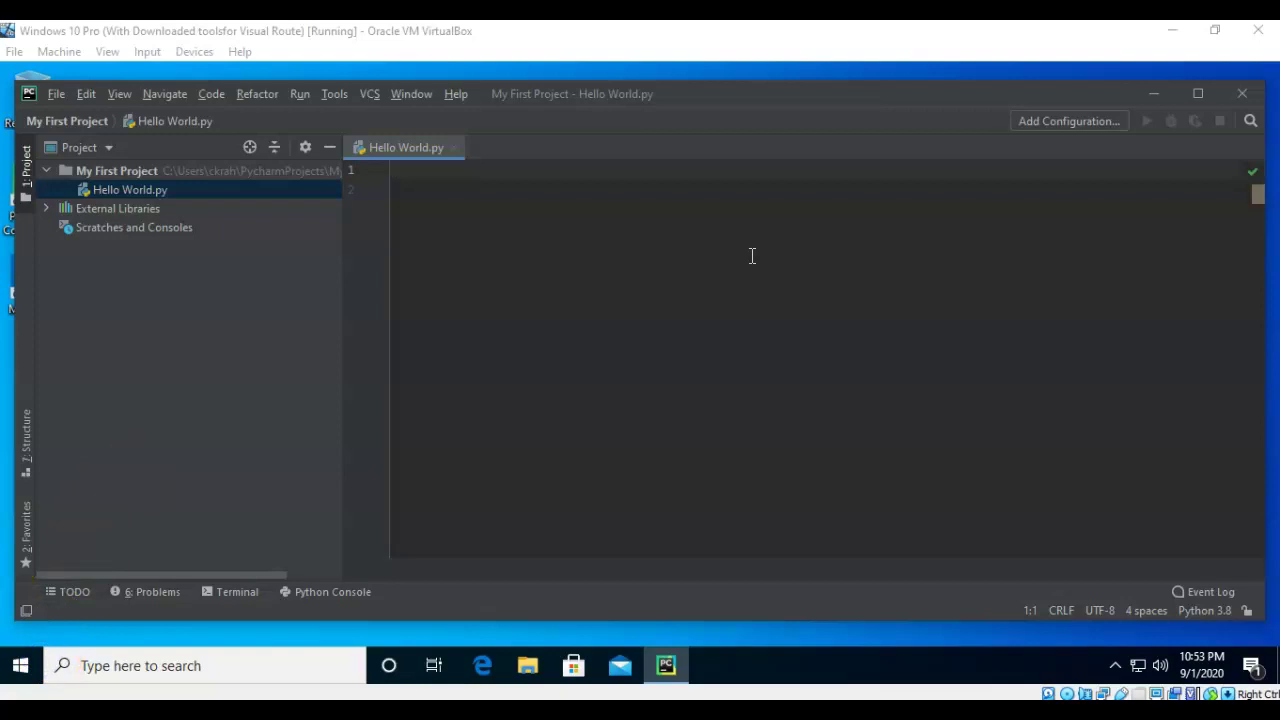
{"action": "left_click", "coordinate": [500, 278]}
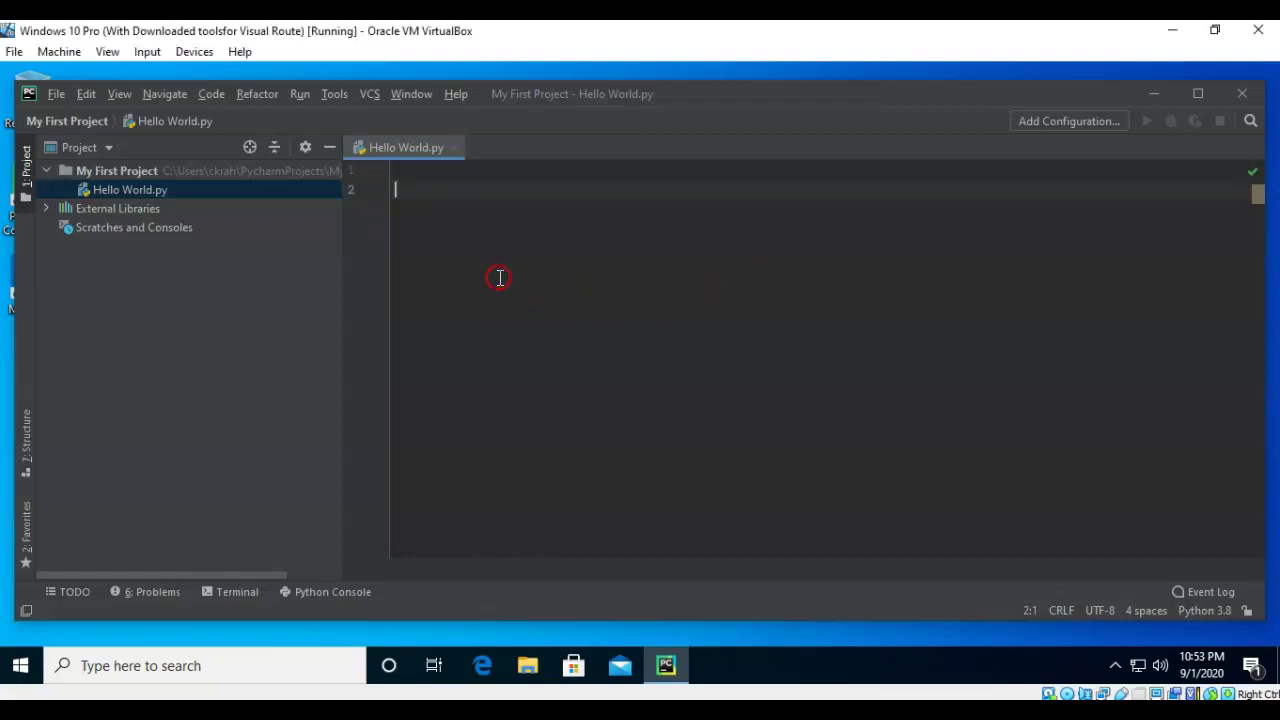
{"action": "right_click", "coordinate": [498, 277]}
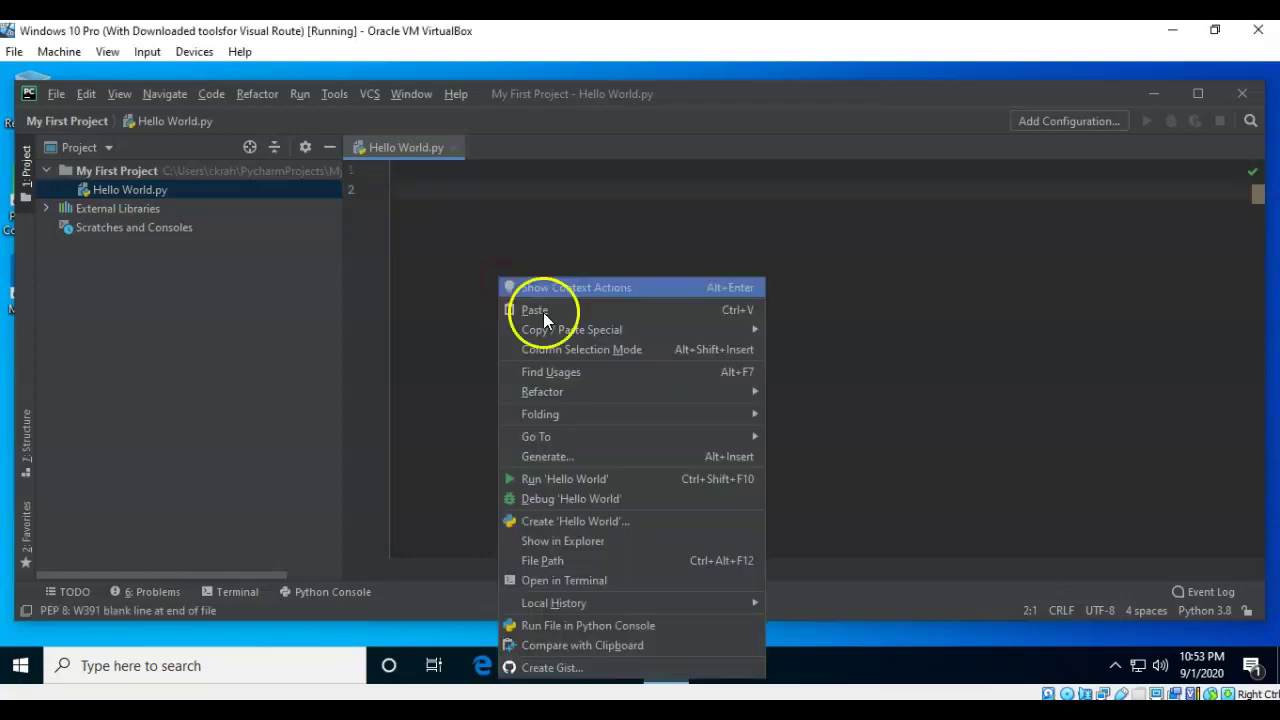
{"action": "left_click", "coordinate": [562, 484]}
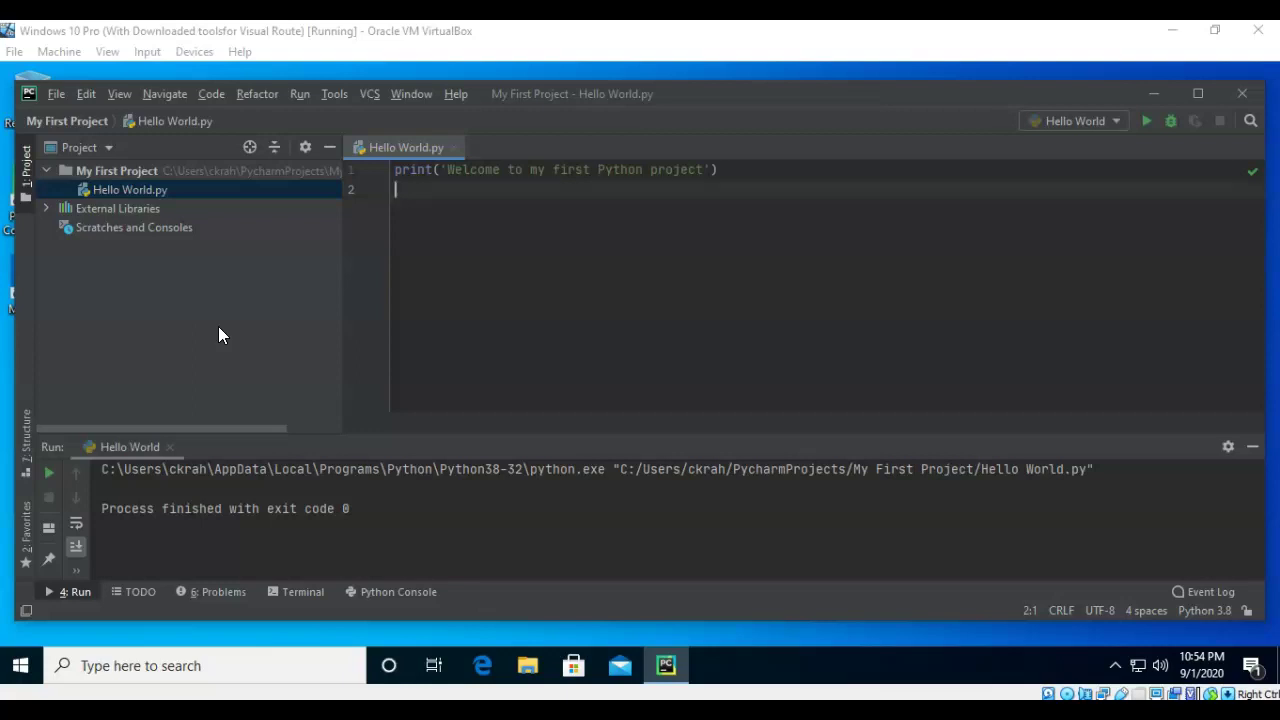
Run Hello World.py with the line print('Welcome to my first Python project') and highlight the welcome text in its output
{"action": "left_click", "coordinate": [1145, 120]}
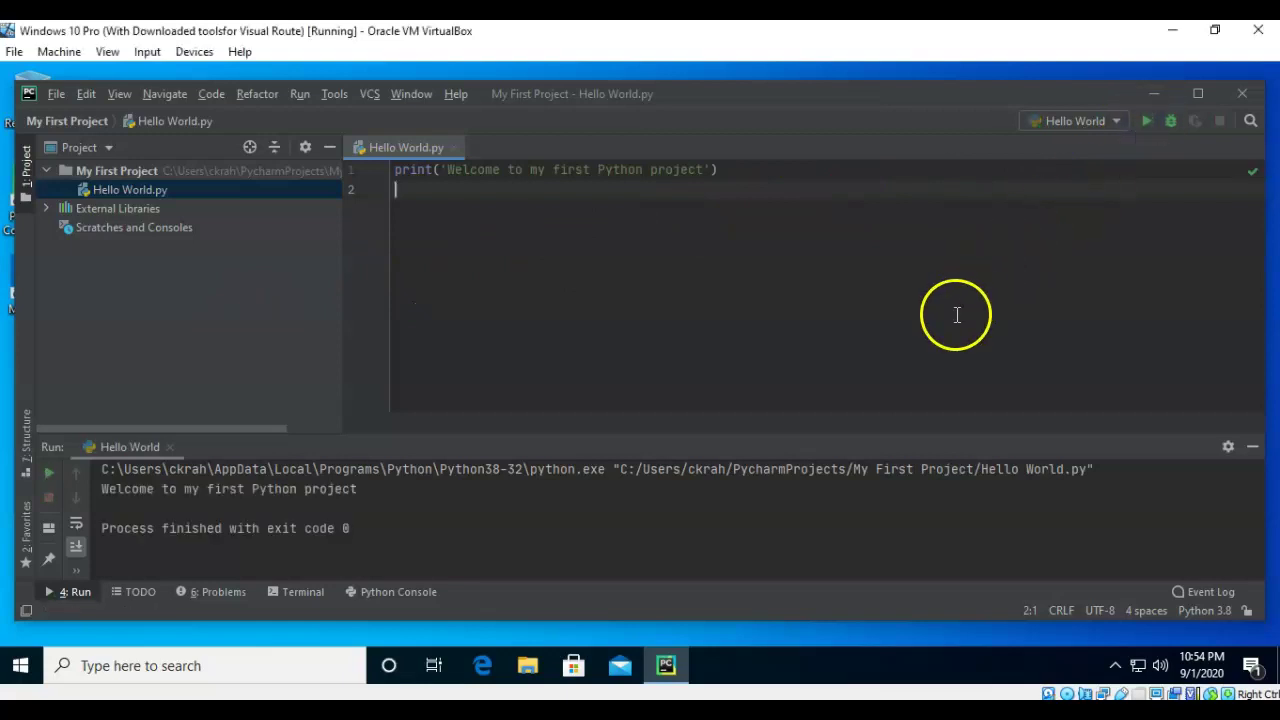
{"action": "left_click_drag", "start_coordinate": [374, 491], "coordinate": [97, 489]}
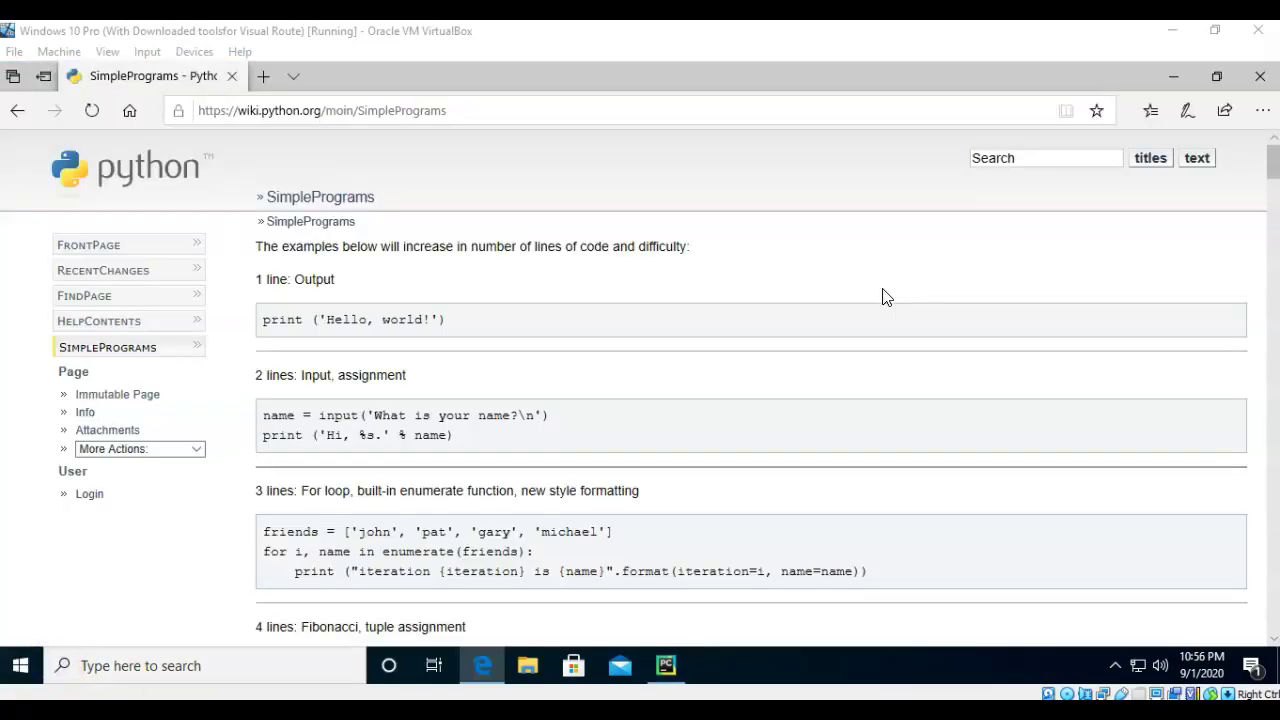
Copy the complete 33-line "Guess the Number" game code from the Python wiki's SimplePrograms page and switch back to PyCharm
{"action": "scroll", "coordinate": [883, 297], "scroll_direction": "down", "scroll_amount": 20}
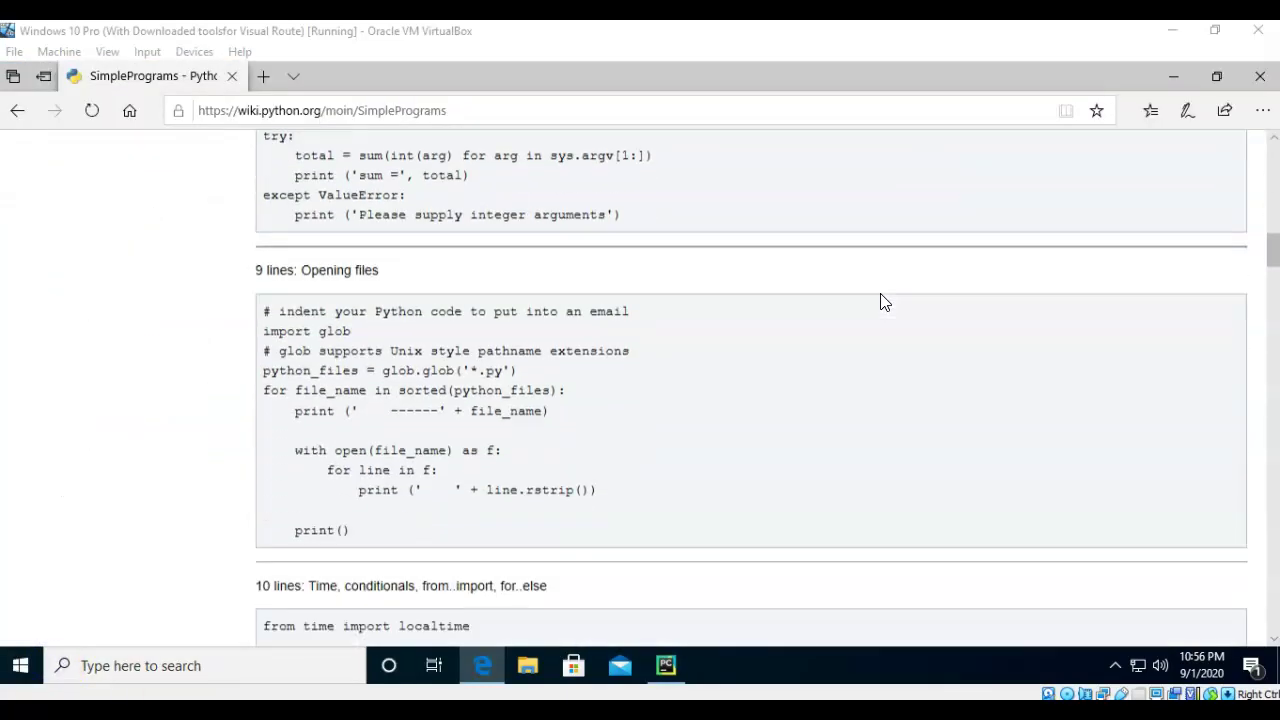
{"action": "scroll", "coordinate": [883, 303], "scroll_direction": "down", "scroll_amount": 20}
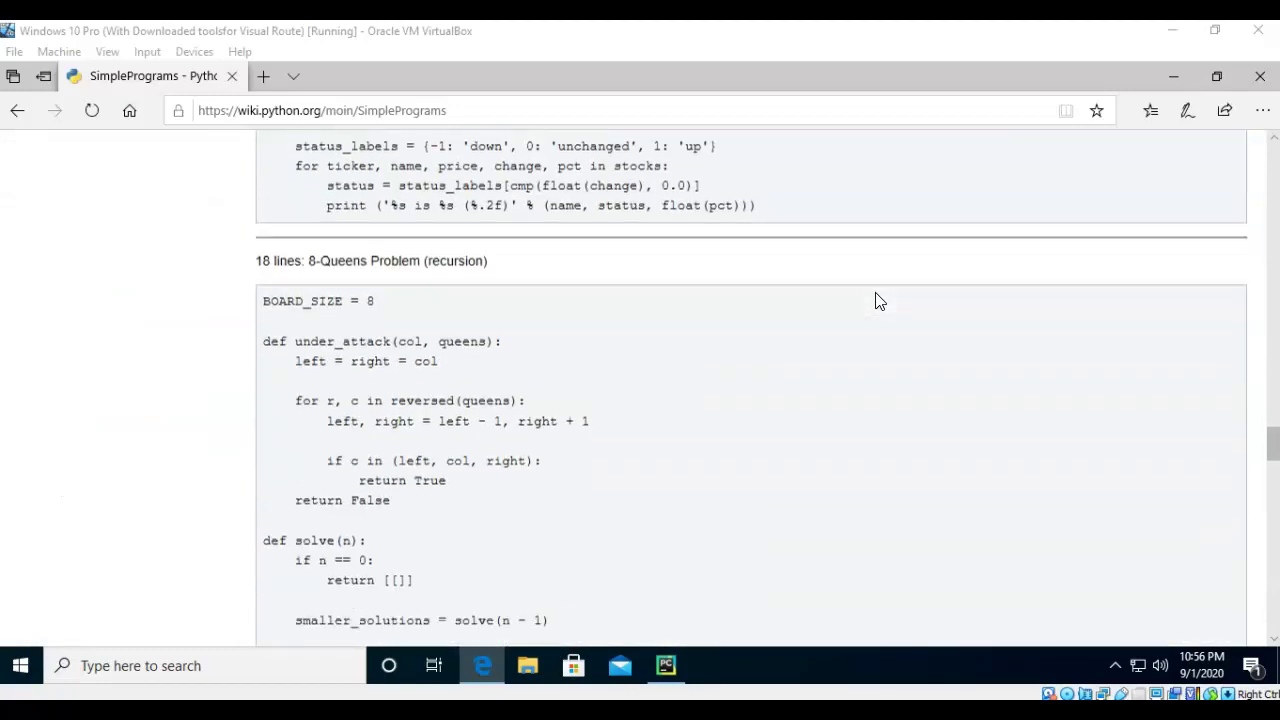
{"action": "scroll", "coordinate": [872, 294], "scroll_direction": "down", "scroll_amount": 15}
{"action": "scroll", "coordinate": [869, 289], "scroll_direction": "up", "scroll_amount": 3}
{"action": "scroll", "coordinate": [869, 289], "scroll_direction": "up", "scroll_amount": 3}
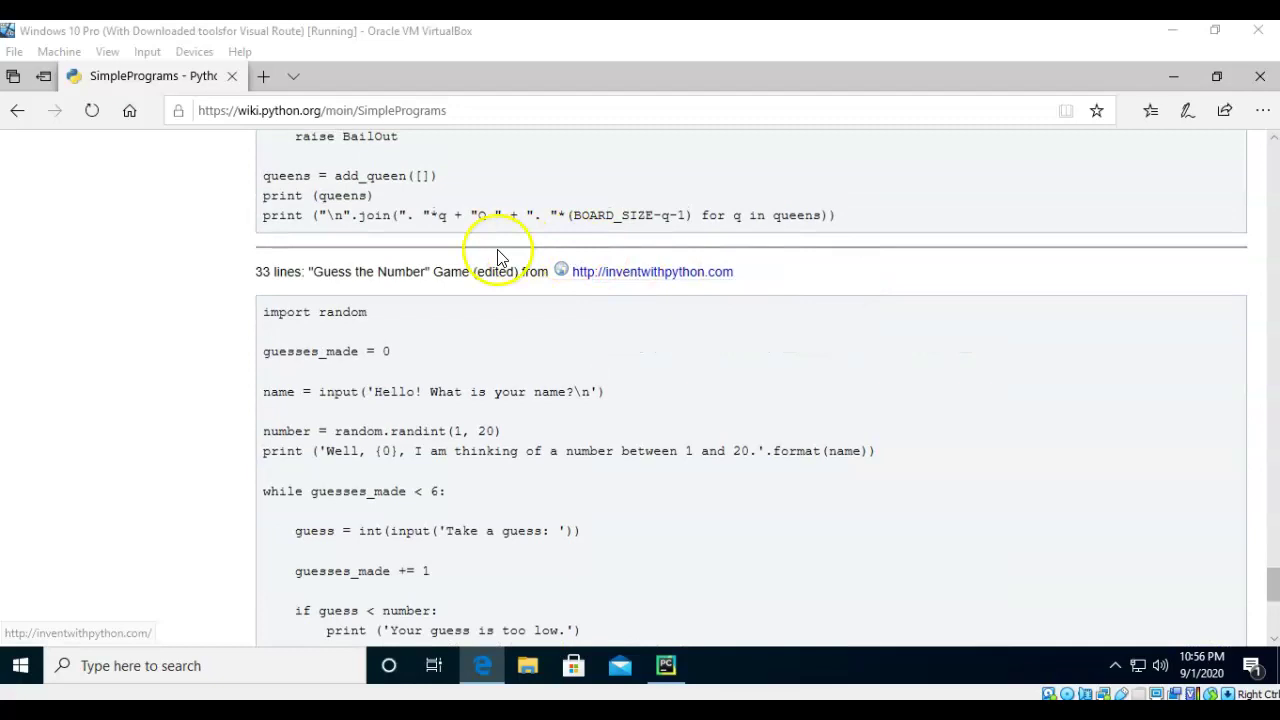
{"action": "left_click_drag", "start_coordinate": [265, 312], "coordinate": [843, 387]}
{"action": "right_click", "coordinate": [419, 266]}
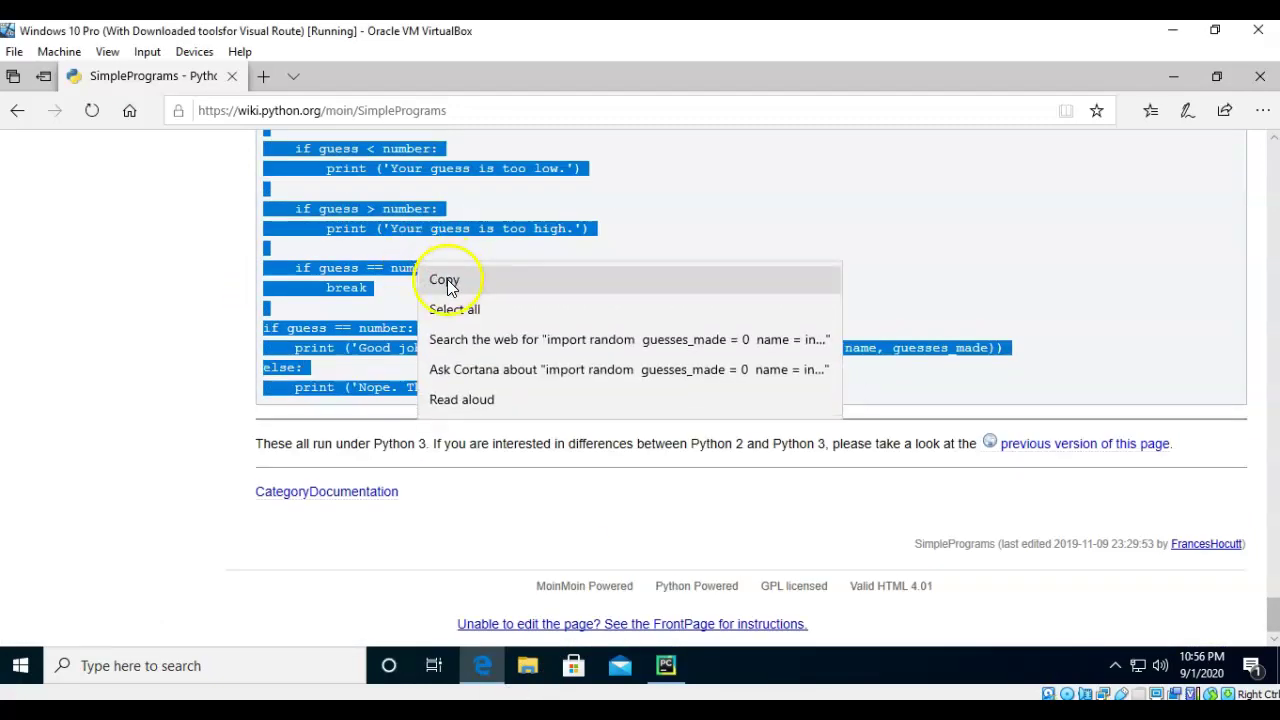
{"action": "left_click", "coordinate": [447, 279]}
{"action": "left_click", "coordinate": [666, 665]}
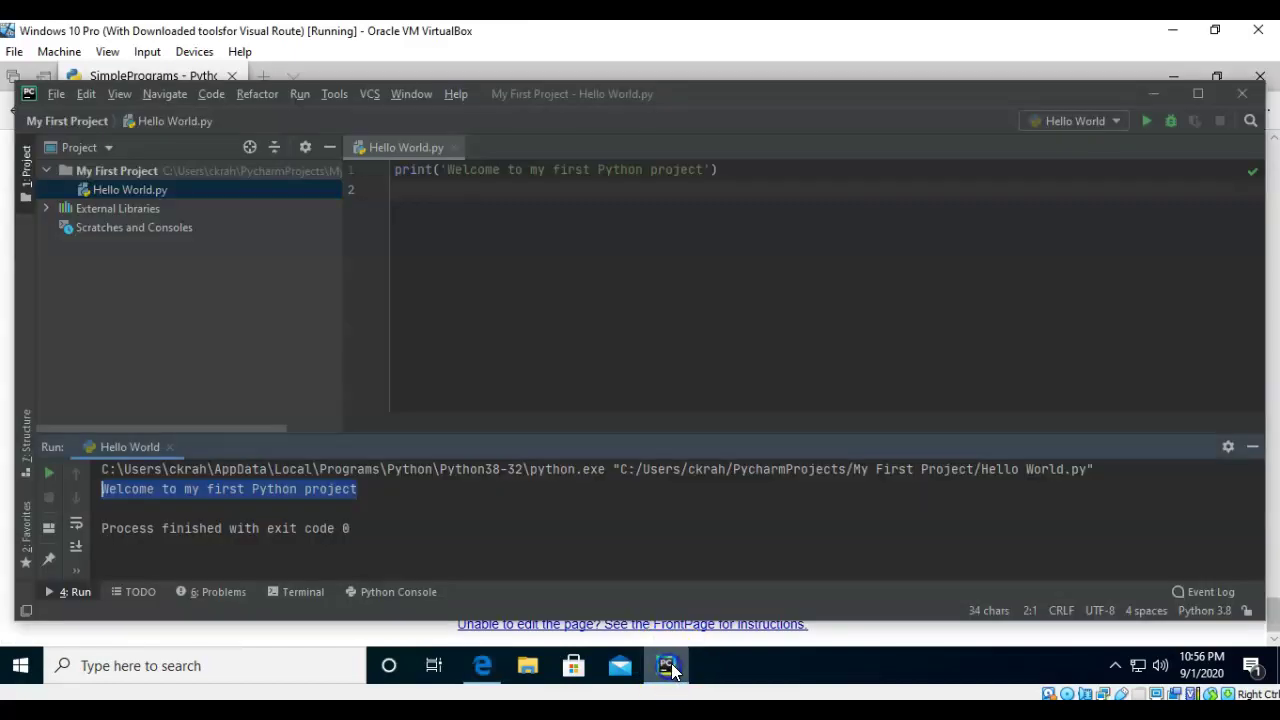
Replace the print line in Hello World.py with the copied Guess the Number game code
{"action": "left_click_drag", "start_coordinate": [747, 175], "coordinate": [389, 171]}
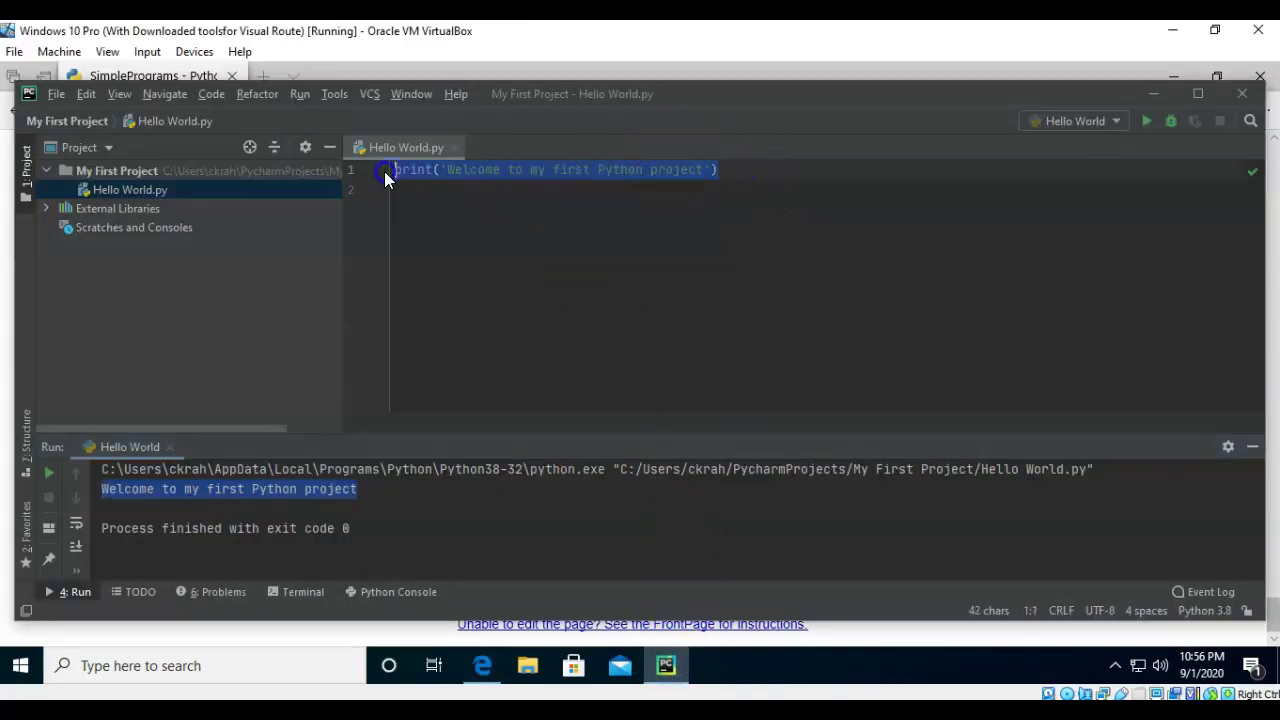
{"action": "key", "text": "ctrl+x"}
{"action": "right_click", "coordinate": [447, 169]}
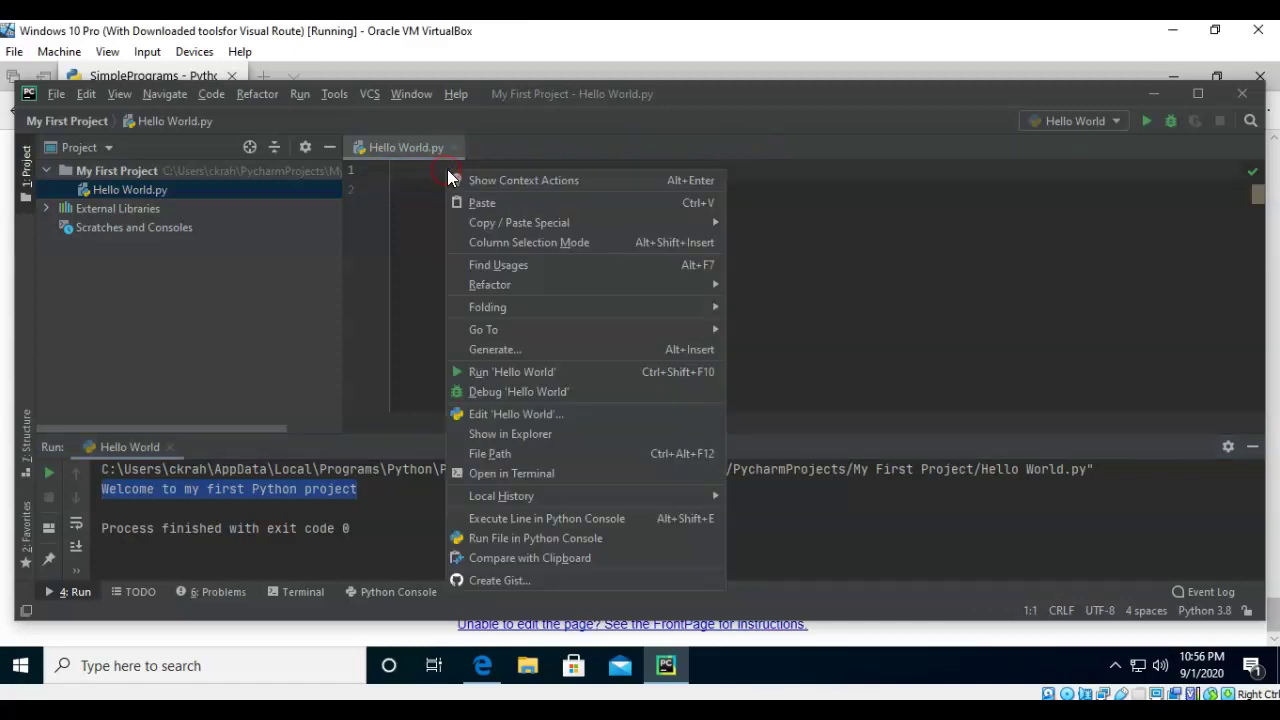
{"action": "left_click", "coordinate": [481, 202]}
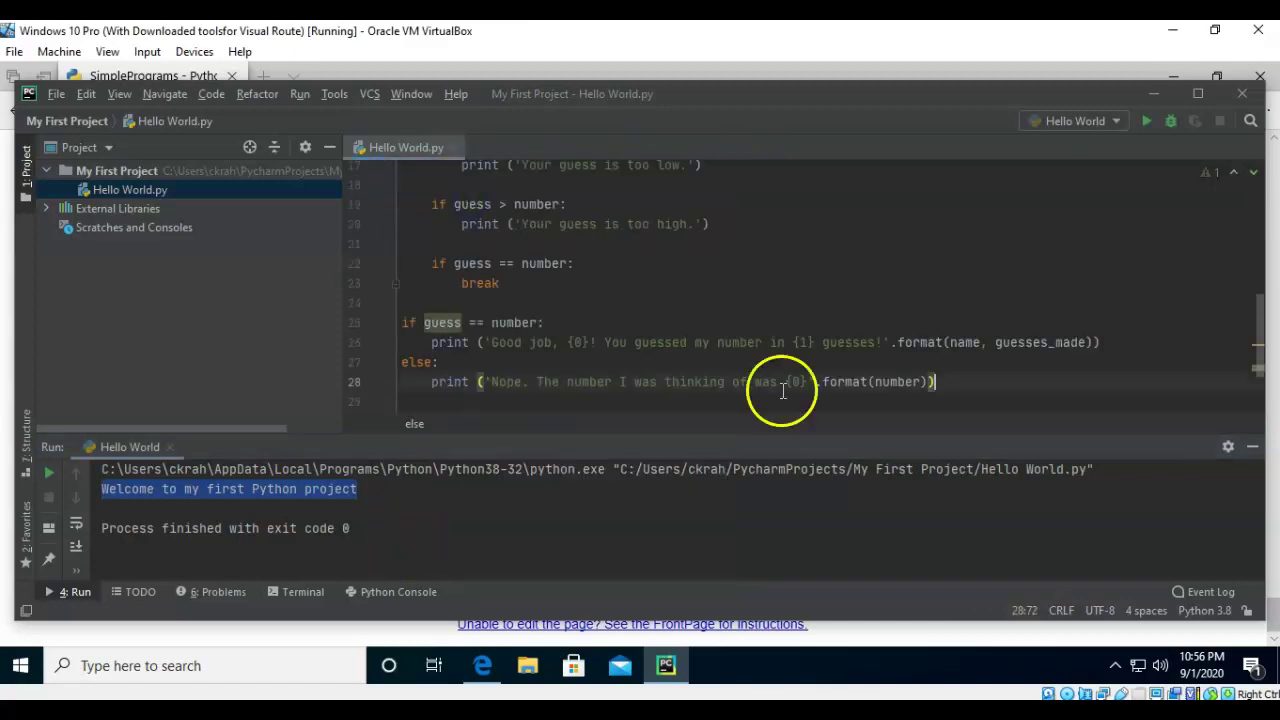
Run the Hello World script and enter the player's name at the game's first prompt
{"action": "left_click", "coordinate": [1165, 125]}
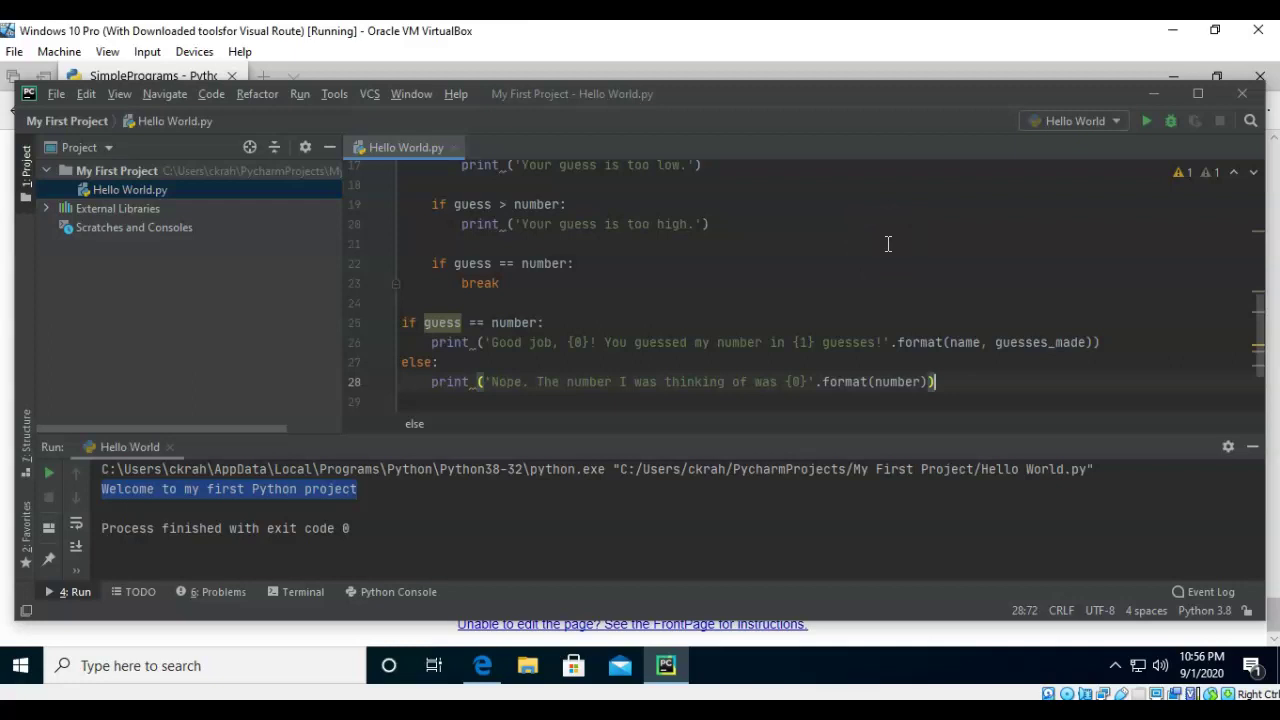
{"action": "left_click", "coordinate": [1144, 121]}
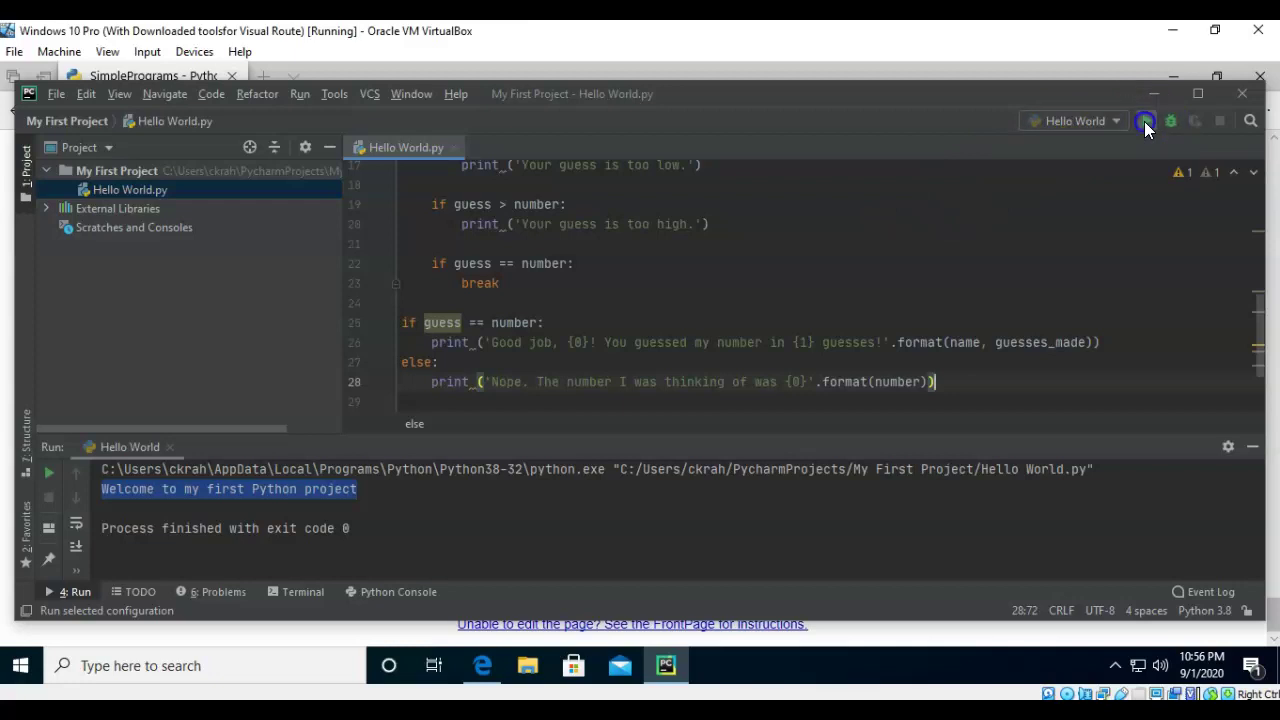
{"action": "left_click", "coordinate": [321, 490]}
{"action": "left_click", "coordinate": [341, 508]}
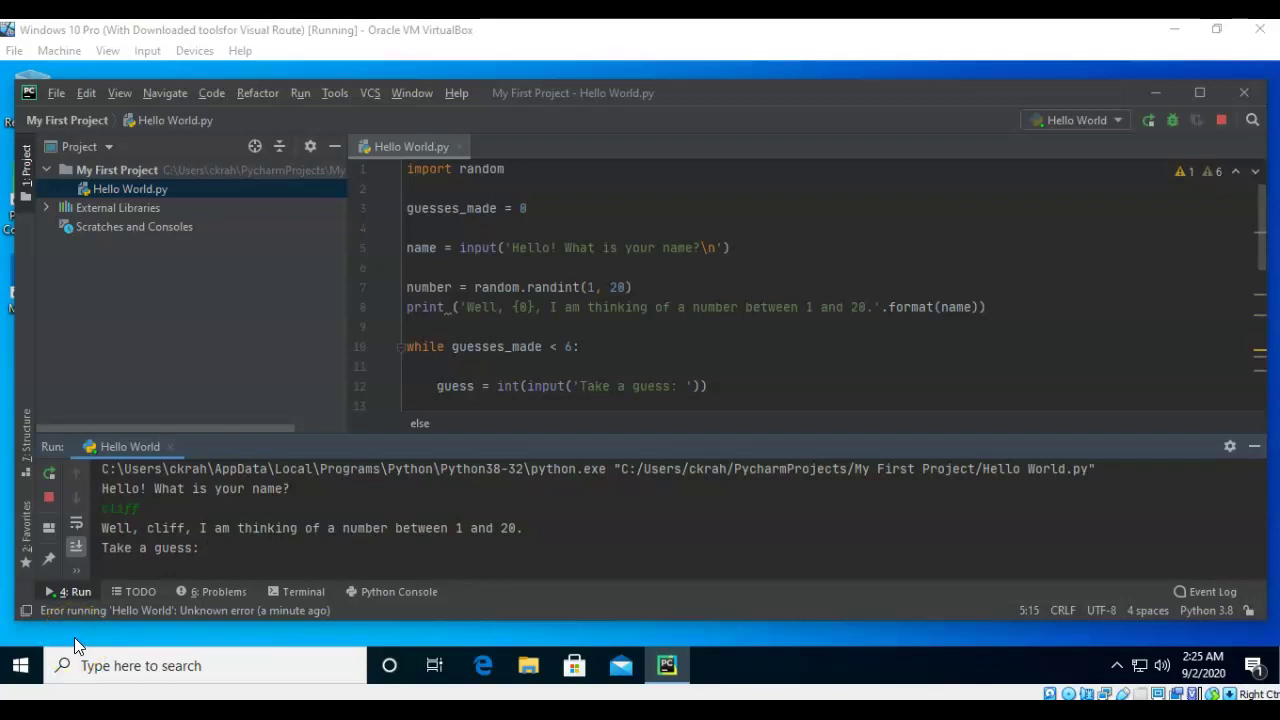
Submit 15 as the first guess at the running game's prompt
{"action": "left_click", "coordinate": [206, 548]}
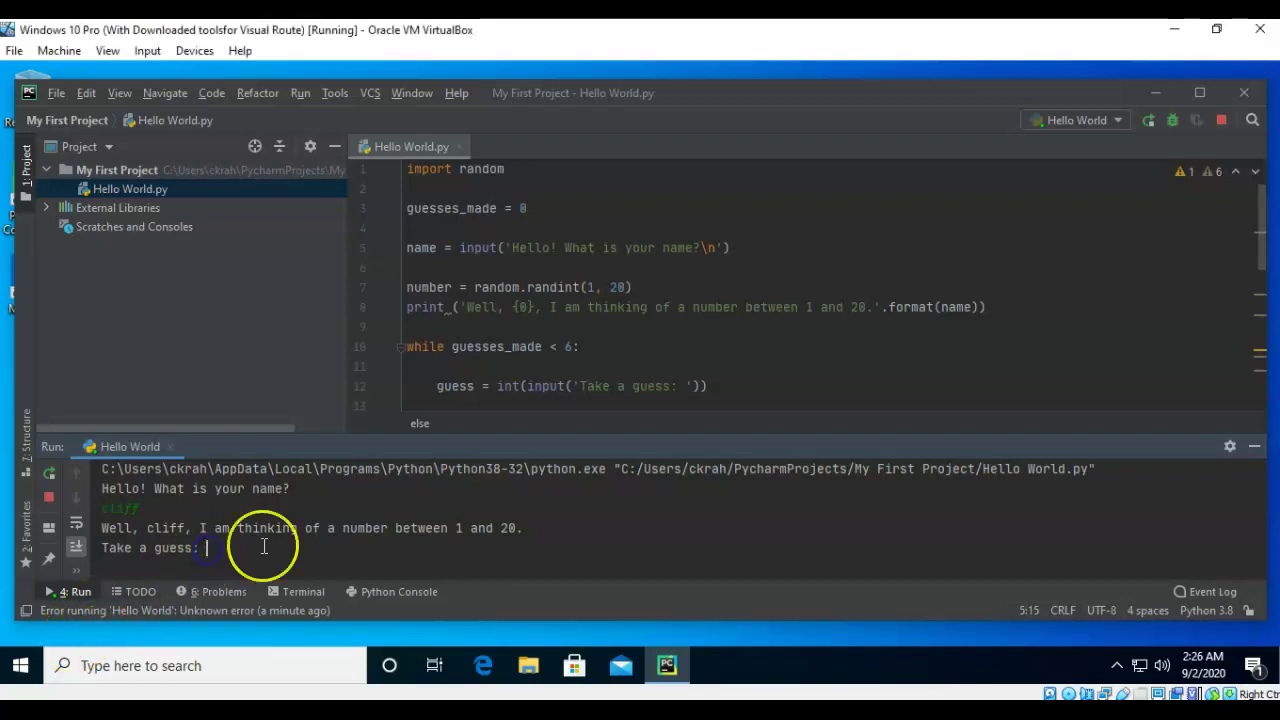
{"action": "left_click", "coordinate": [279, 540]}
{"action": "type", "text": "15"}
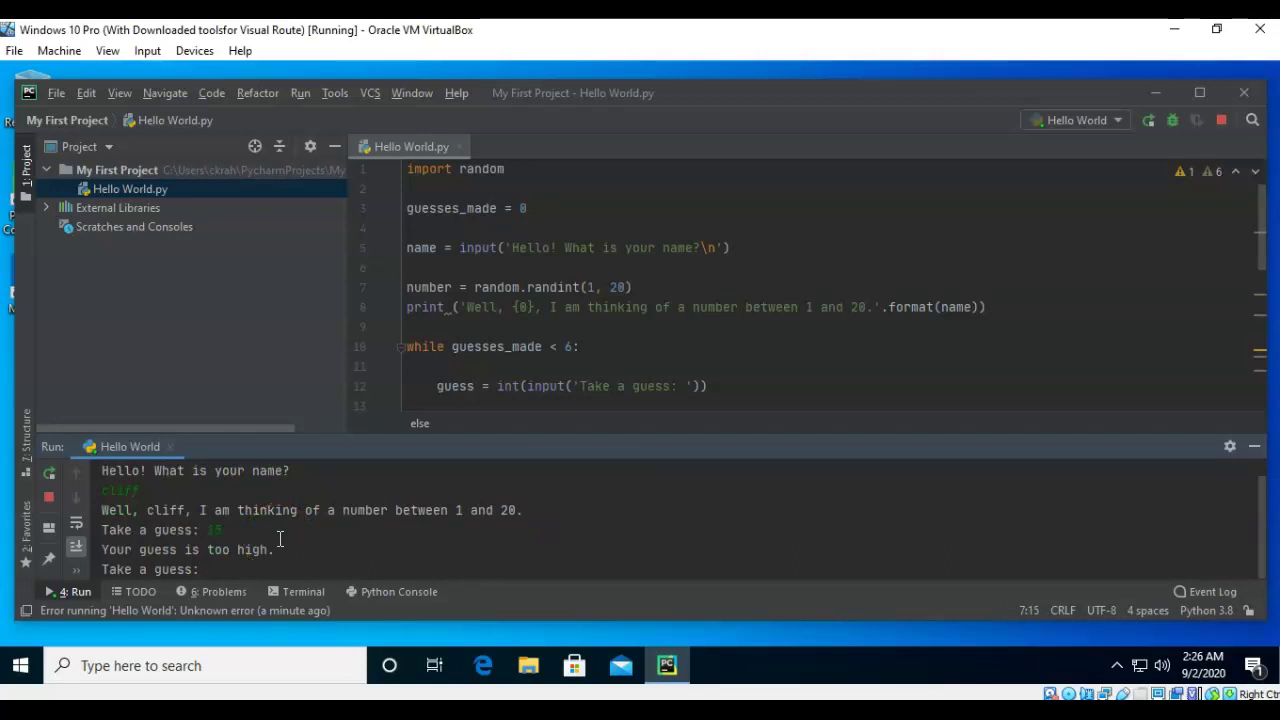
Submit 10 as the second guess, clearing any mistyped digits from the prompt first
{"action": "type", "text": "1111111111111111"}
{"action": "key", "text": "BackSpace"}
{"action": "key", "text": "BackSpace"}
{"action": "key", "text": "BackSpace"}
{"action": "key", "text": "BackSpace"}
{"action": "key", "text": "BackSpace"}
{"action": "key", "text": "BackSpace"}
{"action": "key", "text": "BackSpace"}
{"action": "key", "text": "BackSpace"}
{"action": "key", "text": "BackSpace"}
{"action": "key", "text": "BackSpace"}
{"action": "key", "text": "BackSpace"}
{"action": "key", "text": "BackSpace"}
{"action": "key", "text": "BackSpace"}
{"action": "key", "text": "BackSpace"}
{"action": "key", "text": "BackSpace"}
{"action": "key", "text": "BackSpace"}
{"action": "type", "text": "10"}
{"action": "key", "text": "Return"}
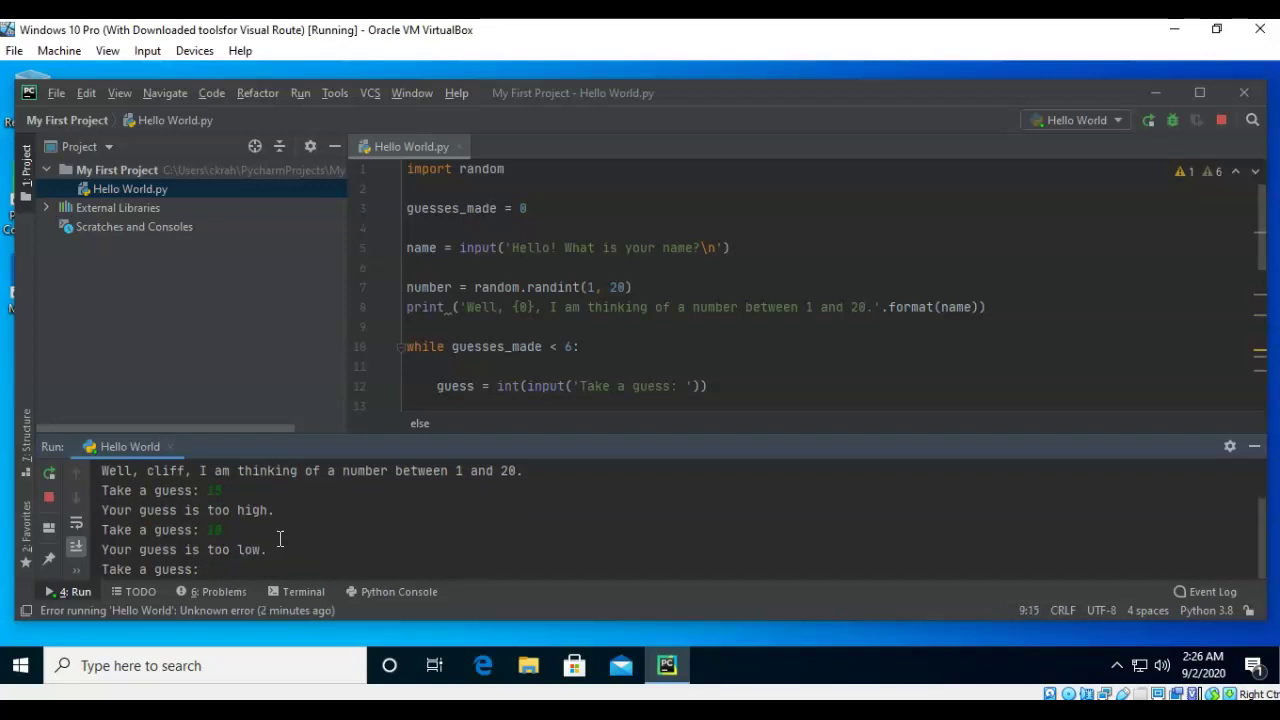
Submit 12 as the third guess and 14 as the fourth guess in the number game
{"action": "type", "text": "12"}
{"action": "key", "text": "Return"}
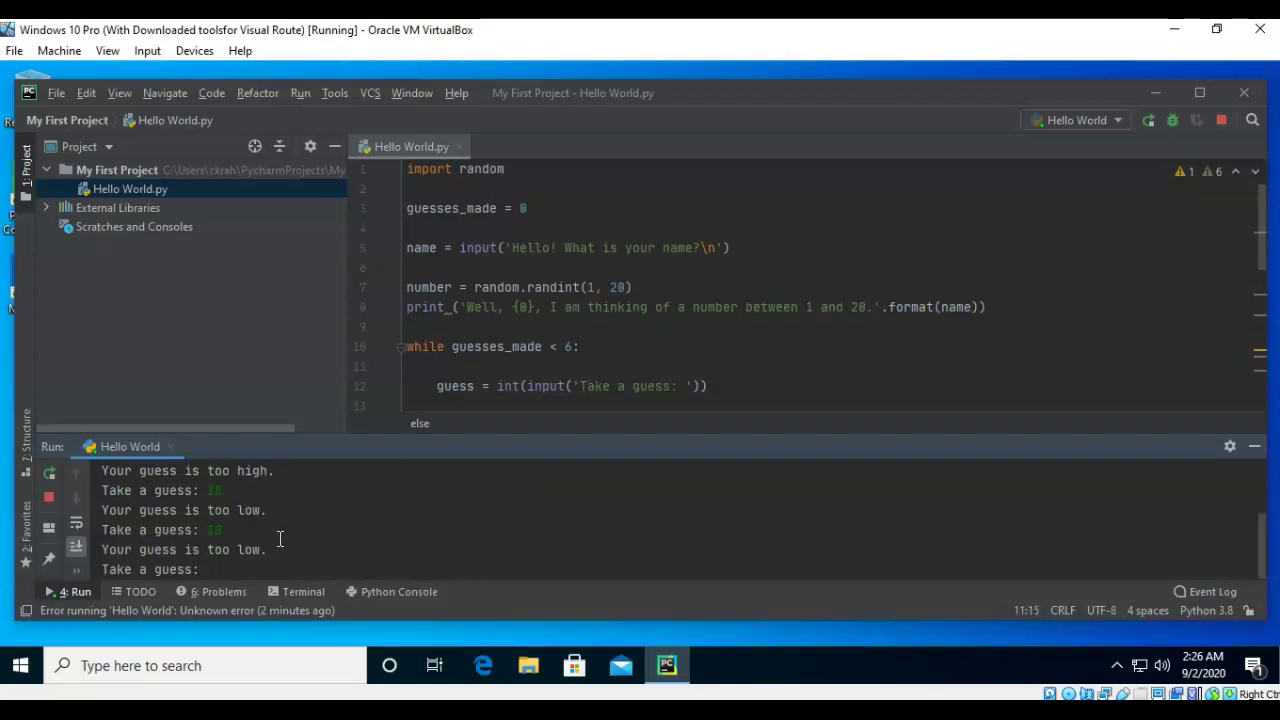
{"action": "type", "text": "14"}
{"action": "key", "text": "Return"}
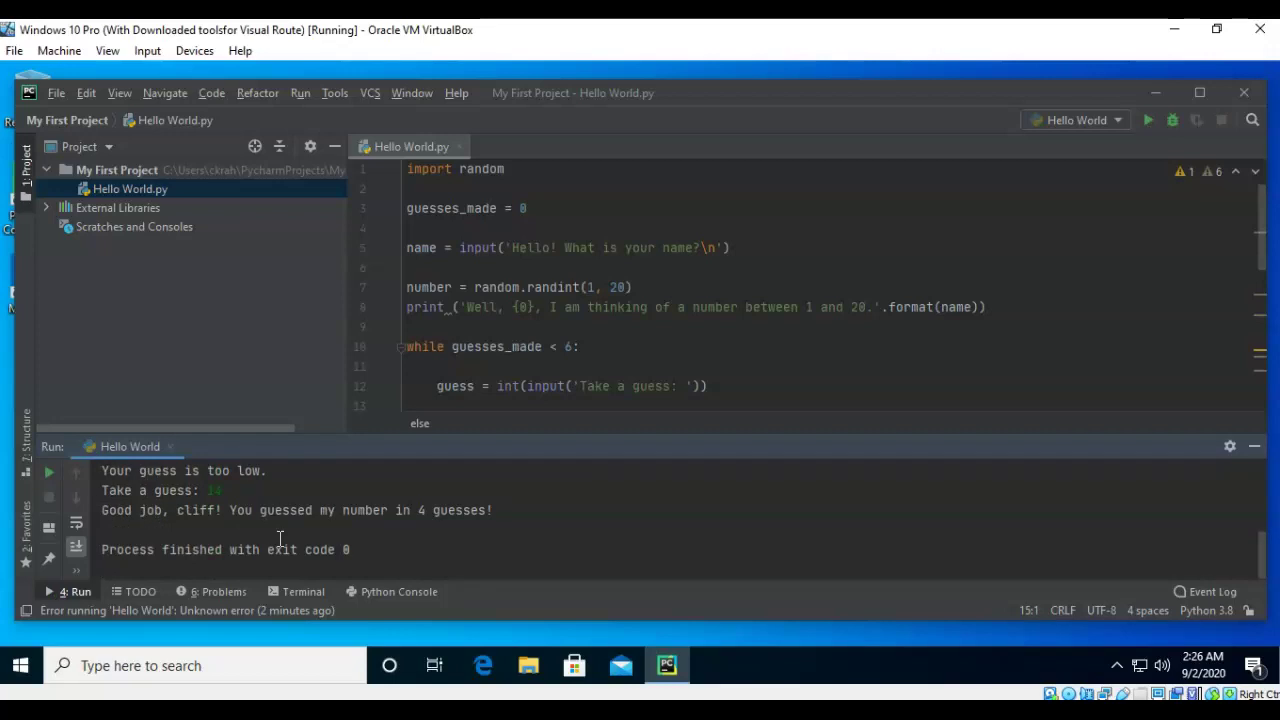
Review the game code in Hello World.py from the while loop to the final else branch
{"action": "left_click", "coordinate": [806, 356]}
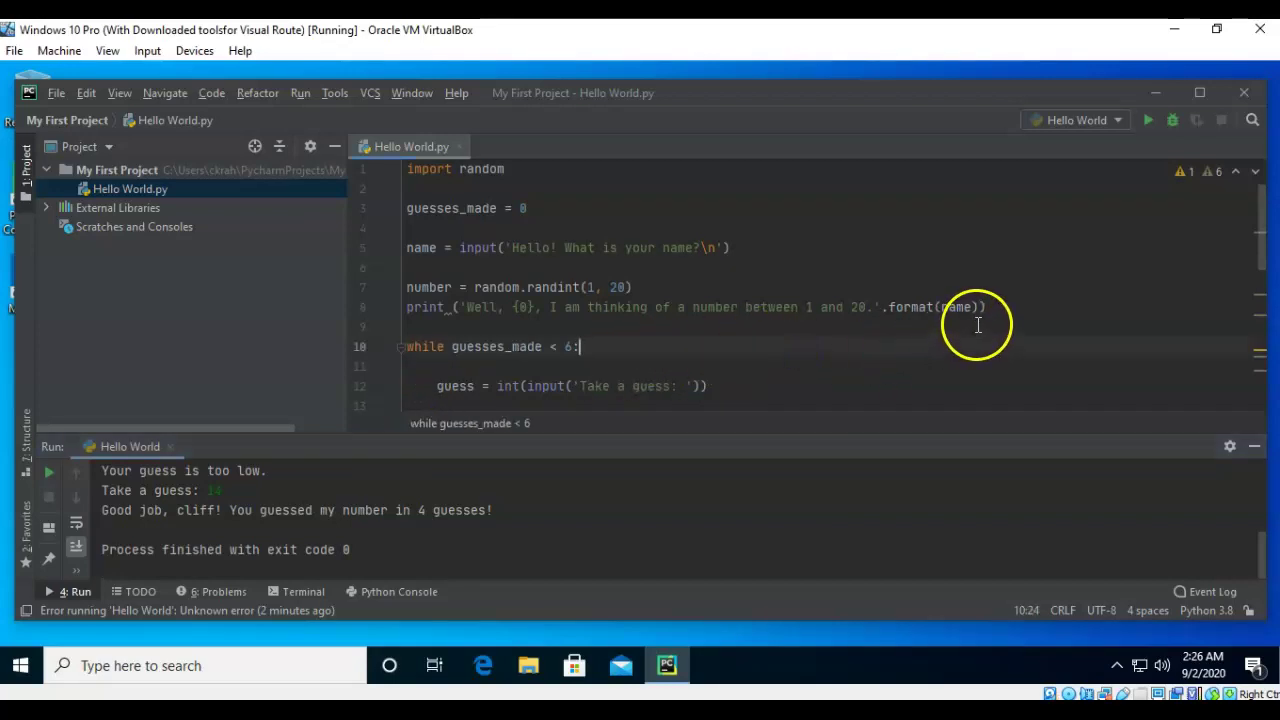
{"action": "left_click_drag", "start_coordinate": [1260, 229], "coordinate": [1258, 313]}
{"action": "left_click_drag", "start_coordinate": [1258, 320], "coordinate": [1257, 340]}
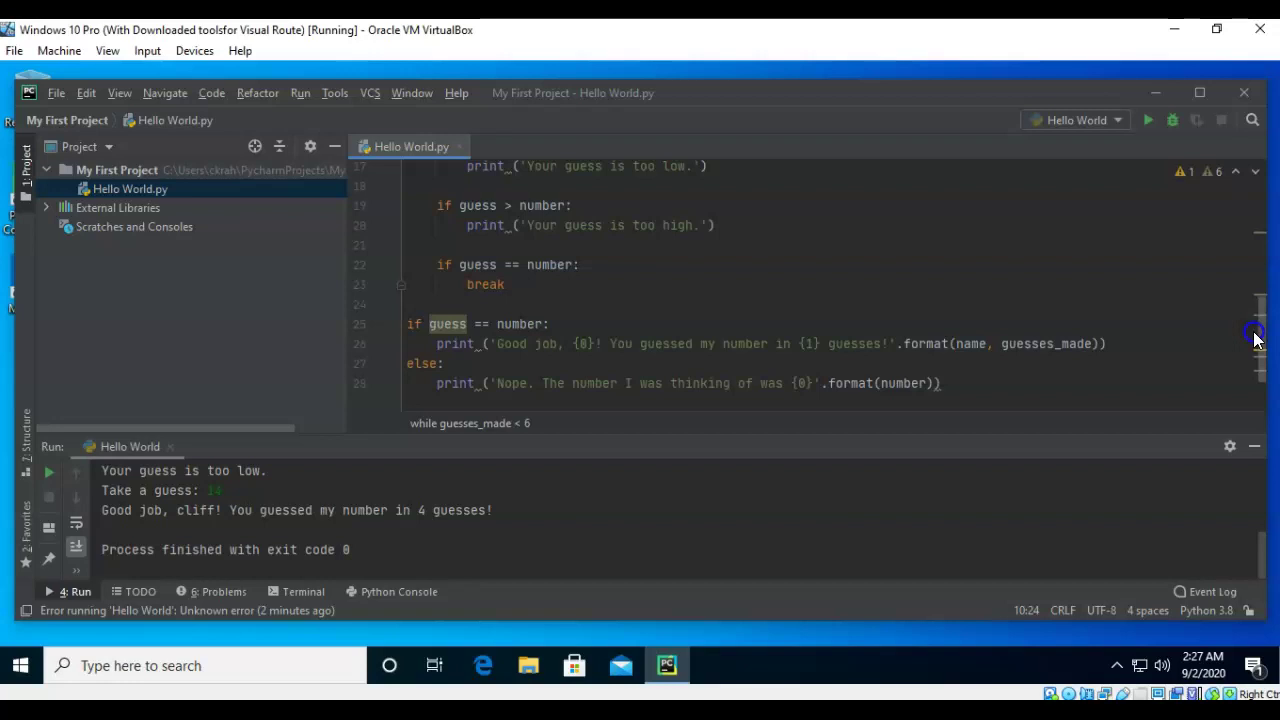
{"action": "left_click_drag", "start_coordinate": [1257, 340], "coordinate": [1252, 238]}
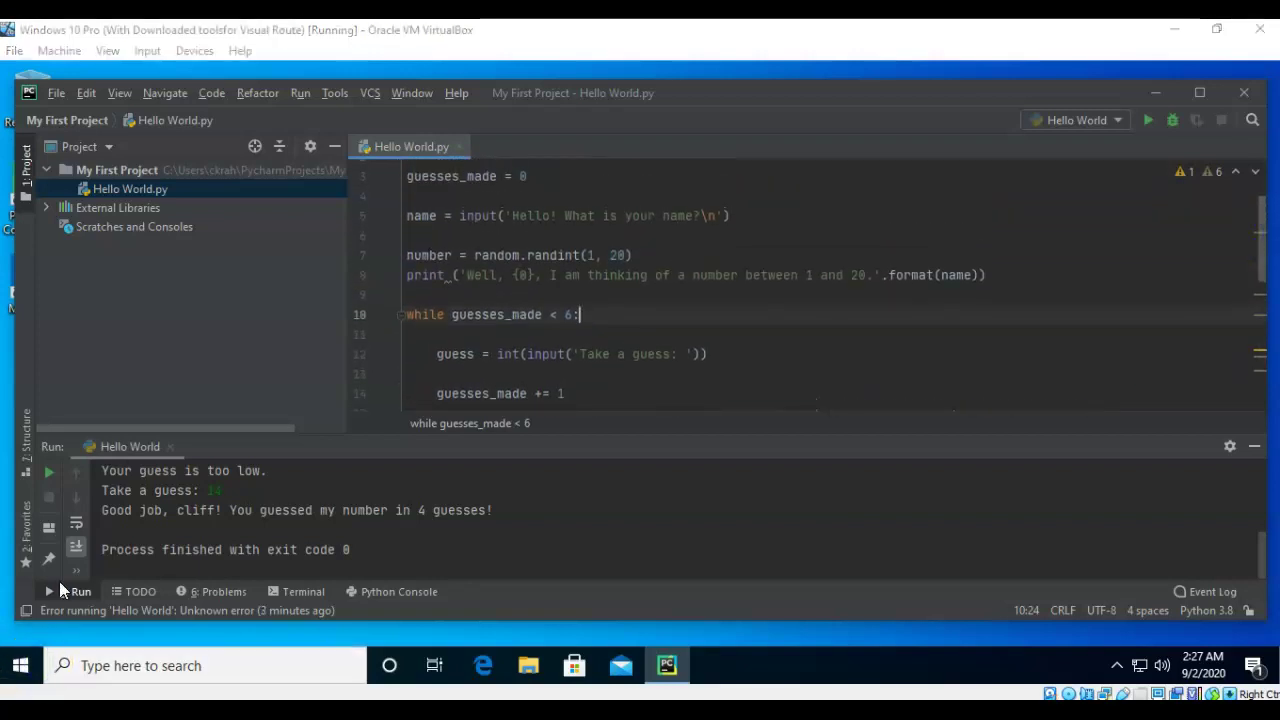